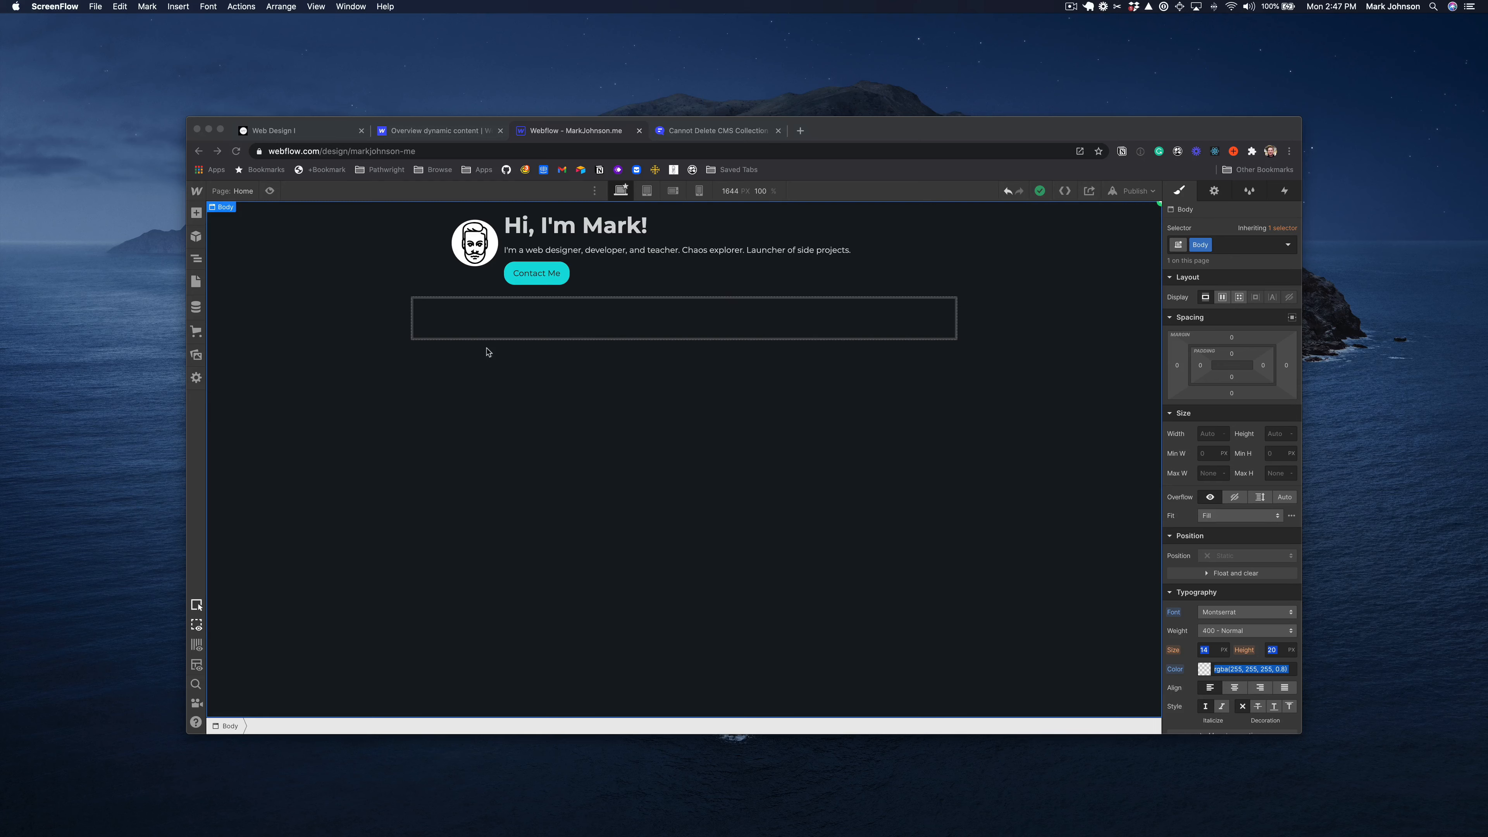
# Start a new CMS collection and name it "Images"
pyautogui.click(502, 333)
pyautogui.click(483, 335)
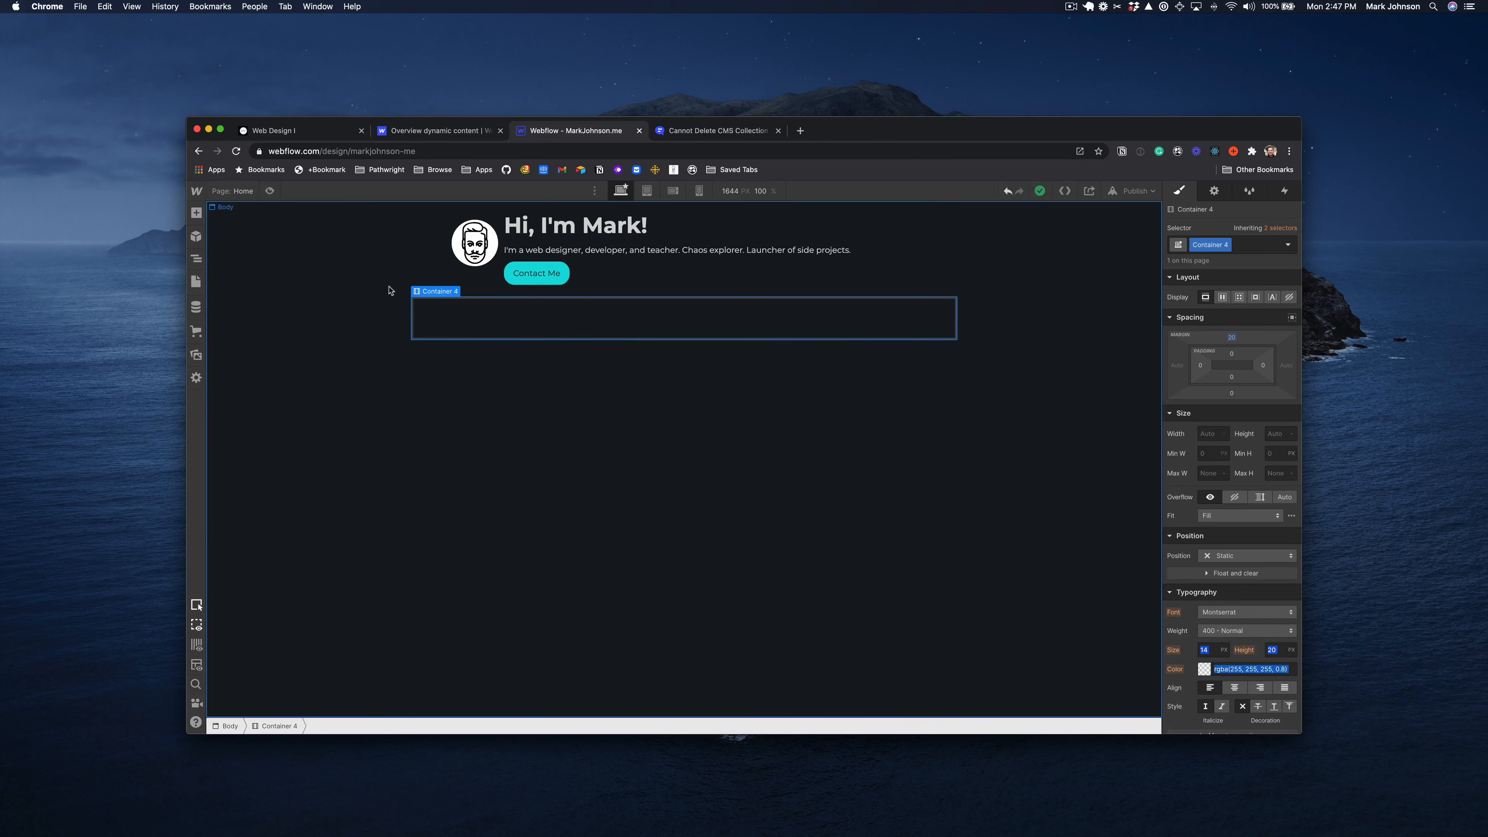
pyautogui.click(196, 311)
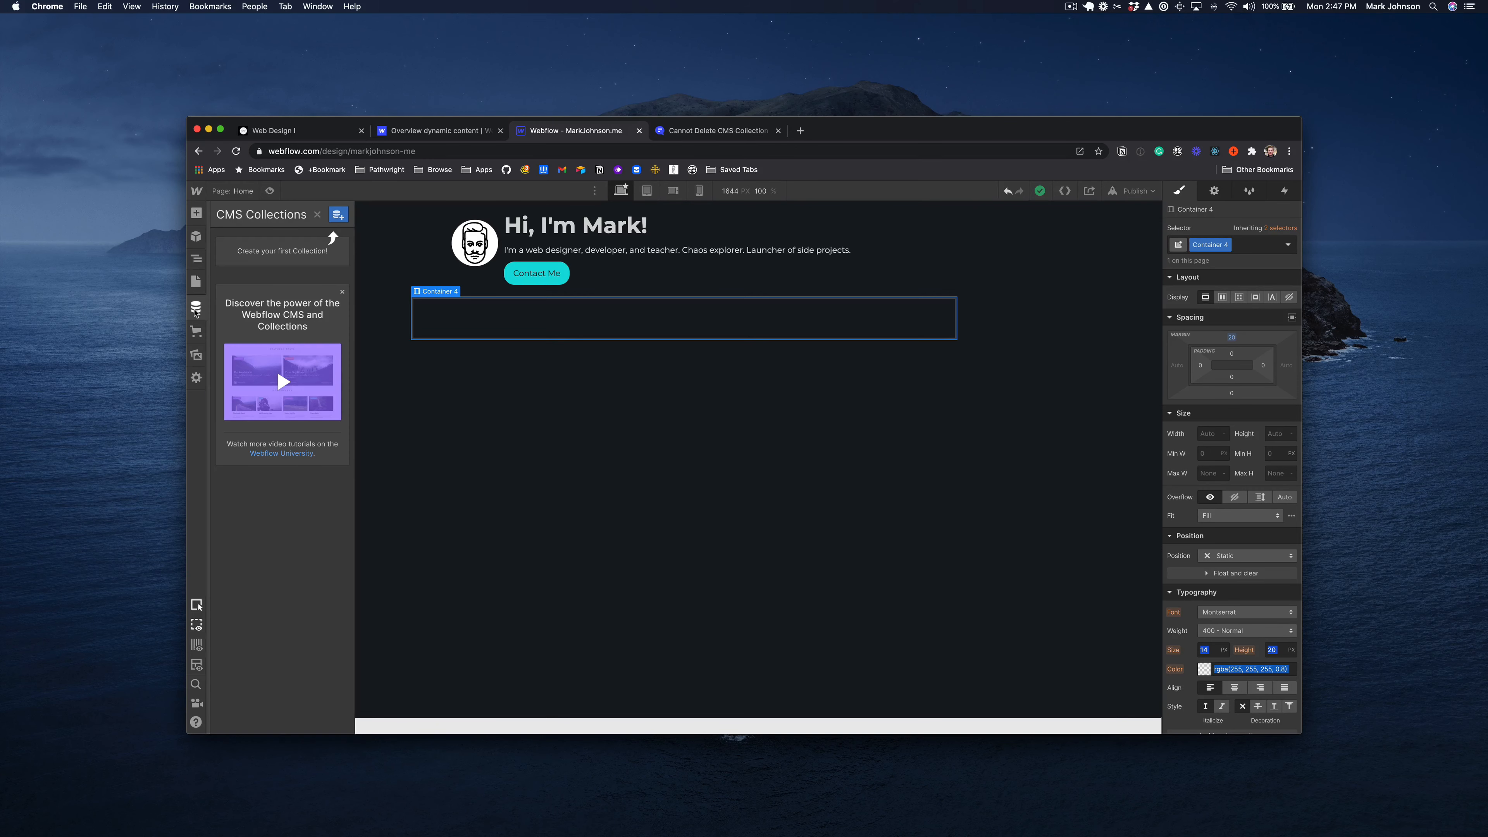
pyautogui.click(338, 221)
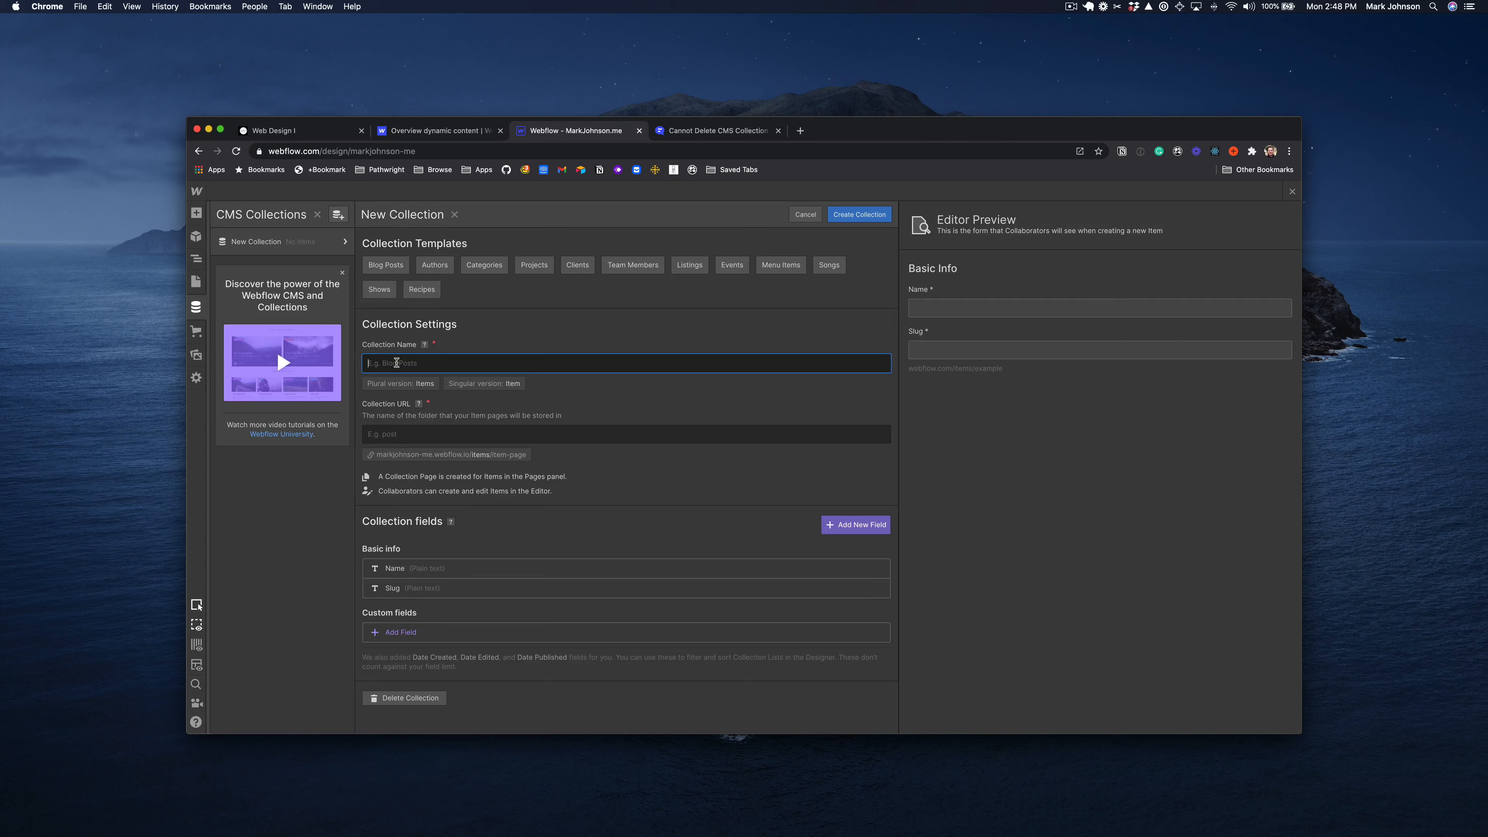
pyautogui.write('Images')
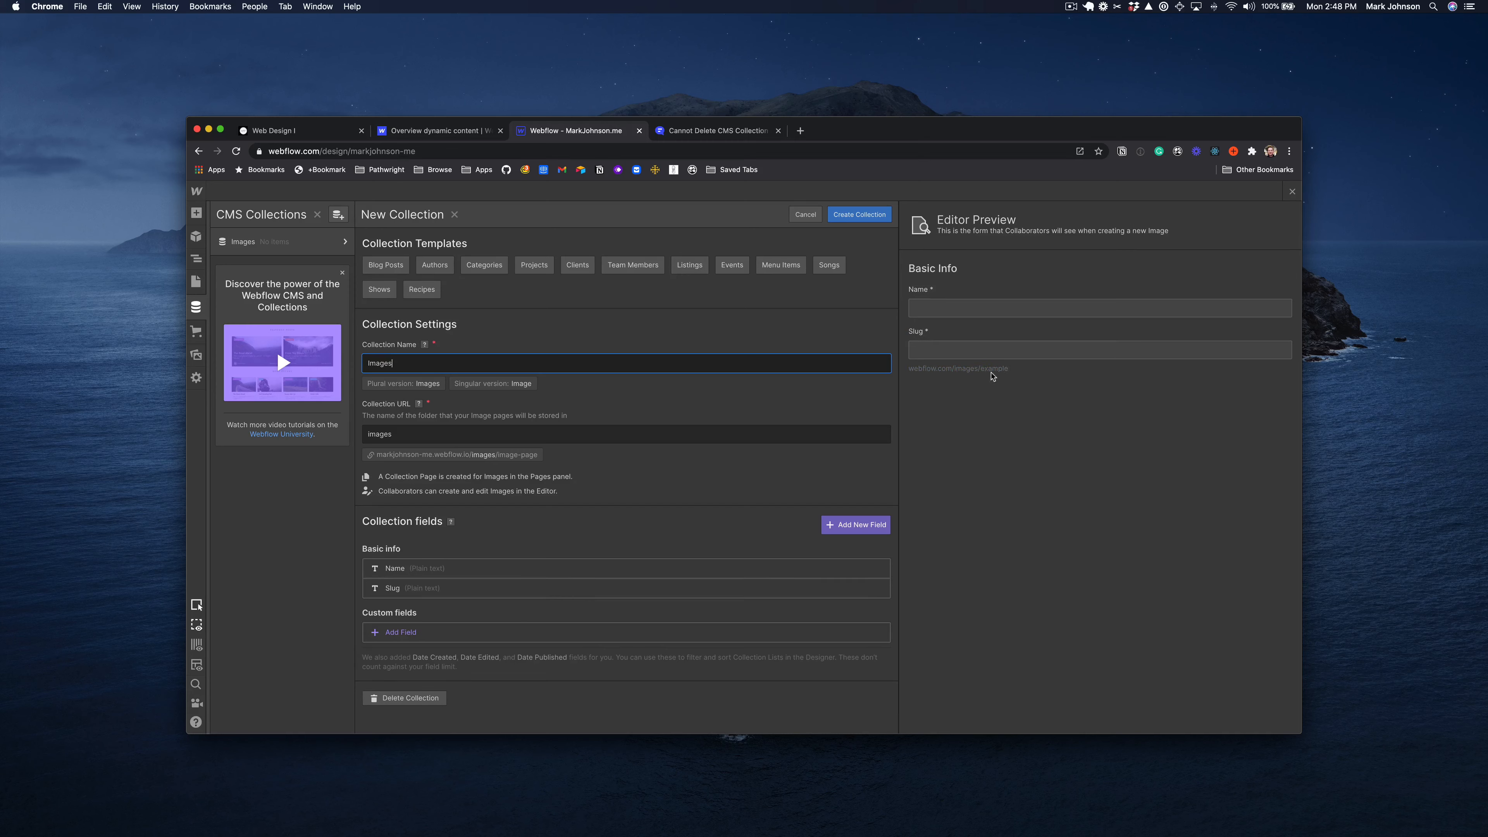
# Add a required image field labelled "Image" with the help text "Upload the image for the gallery here!" to the collection
pyautogui.click(408, 635)
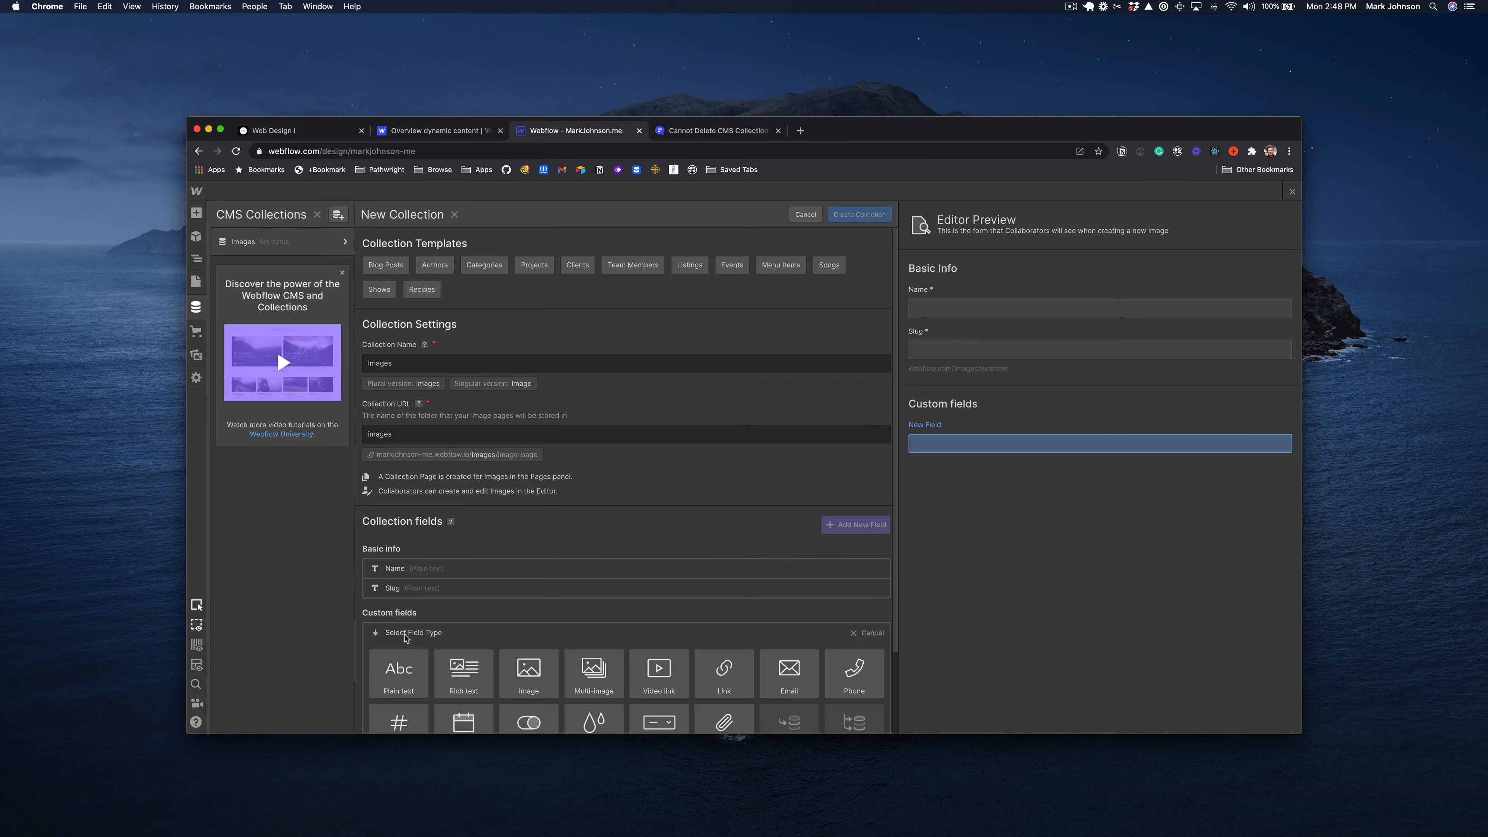
pyautogui.scroll(-3, 438, 668)
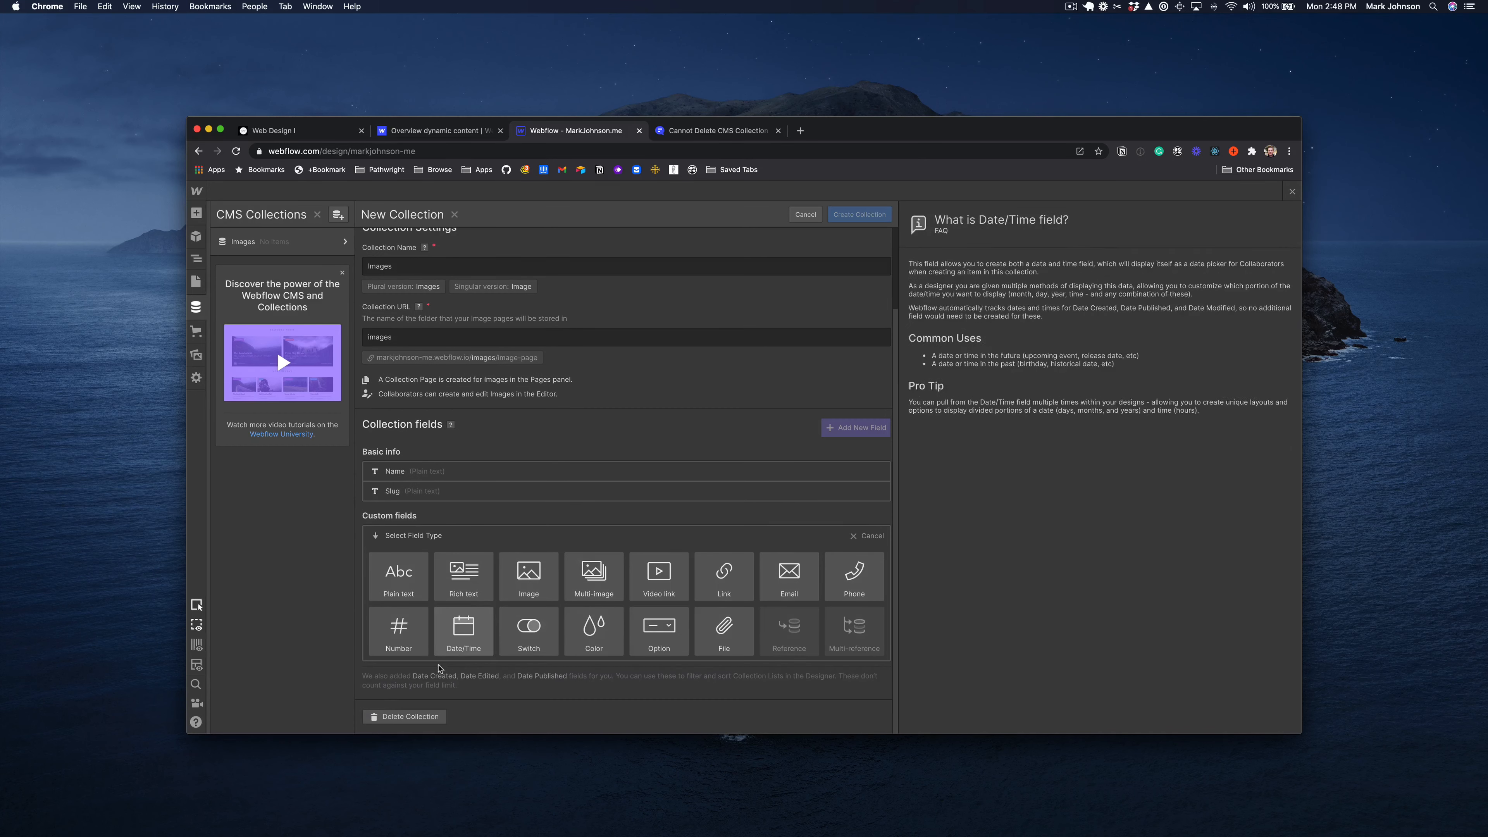
pyautogui.click(529, 580)
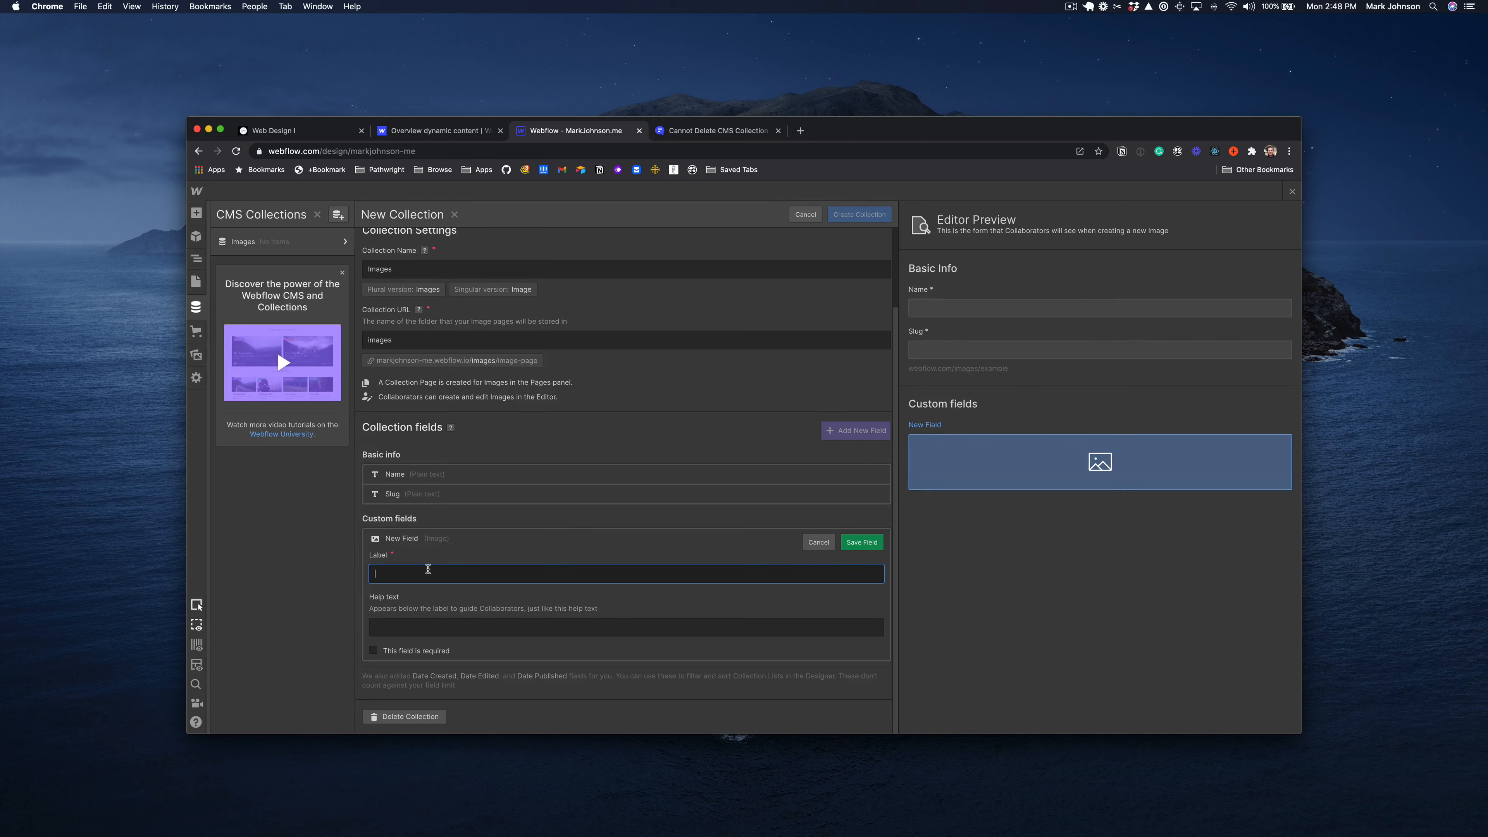
pyautogui.write('Image')
pyautogui.click(615, 627)
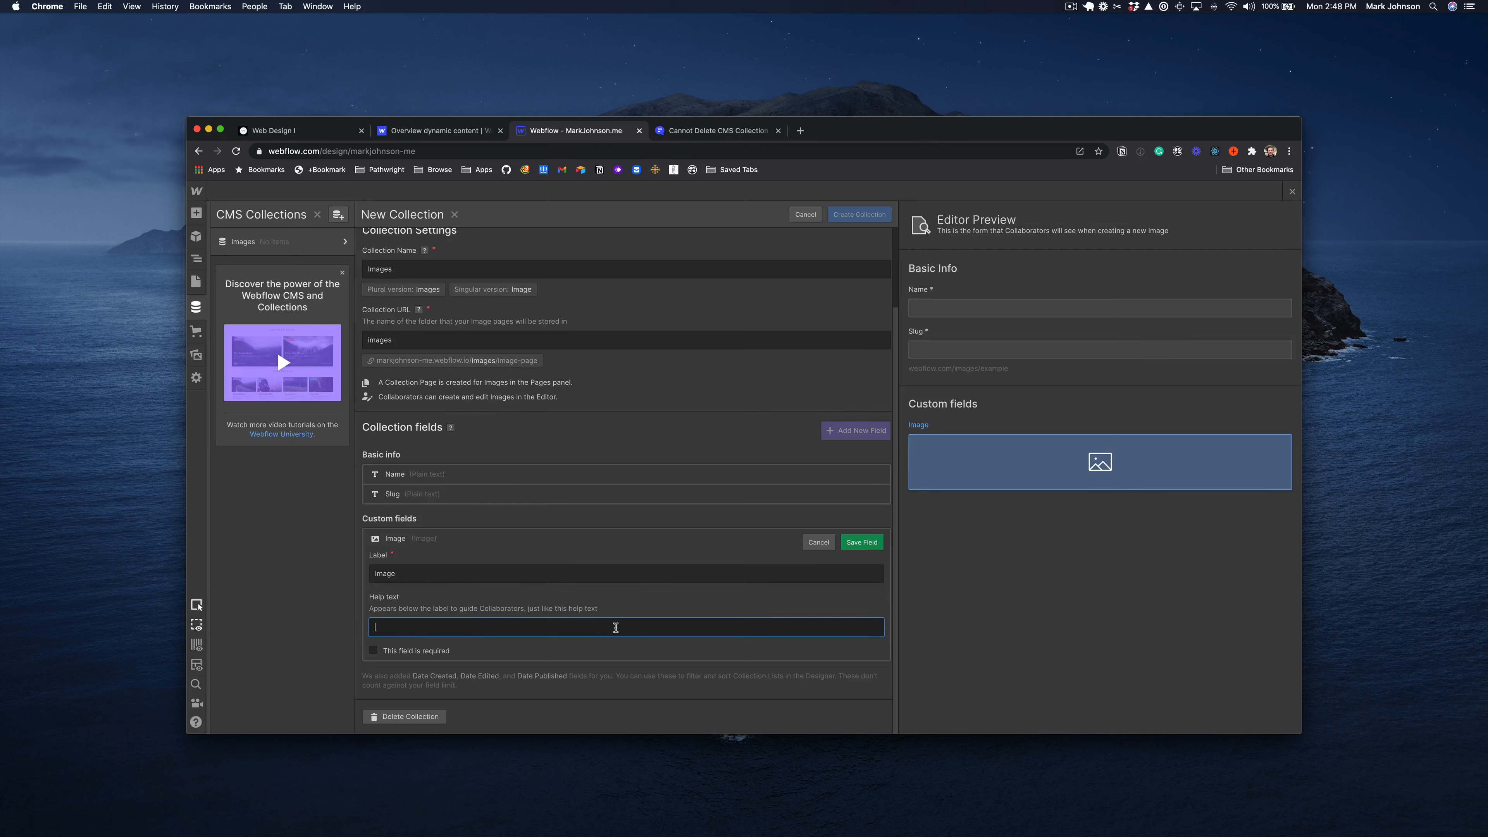
pyautogui.write('U')
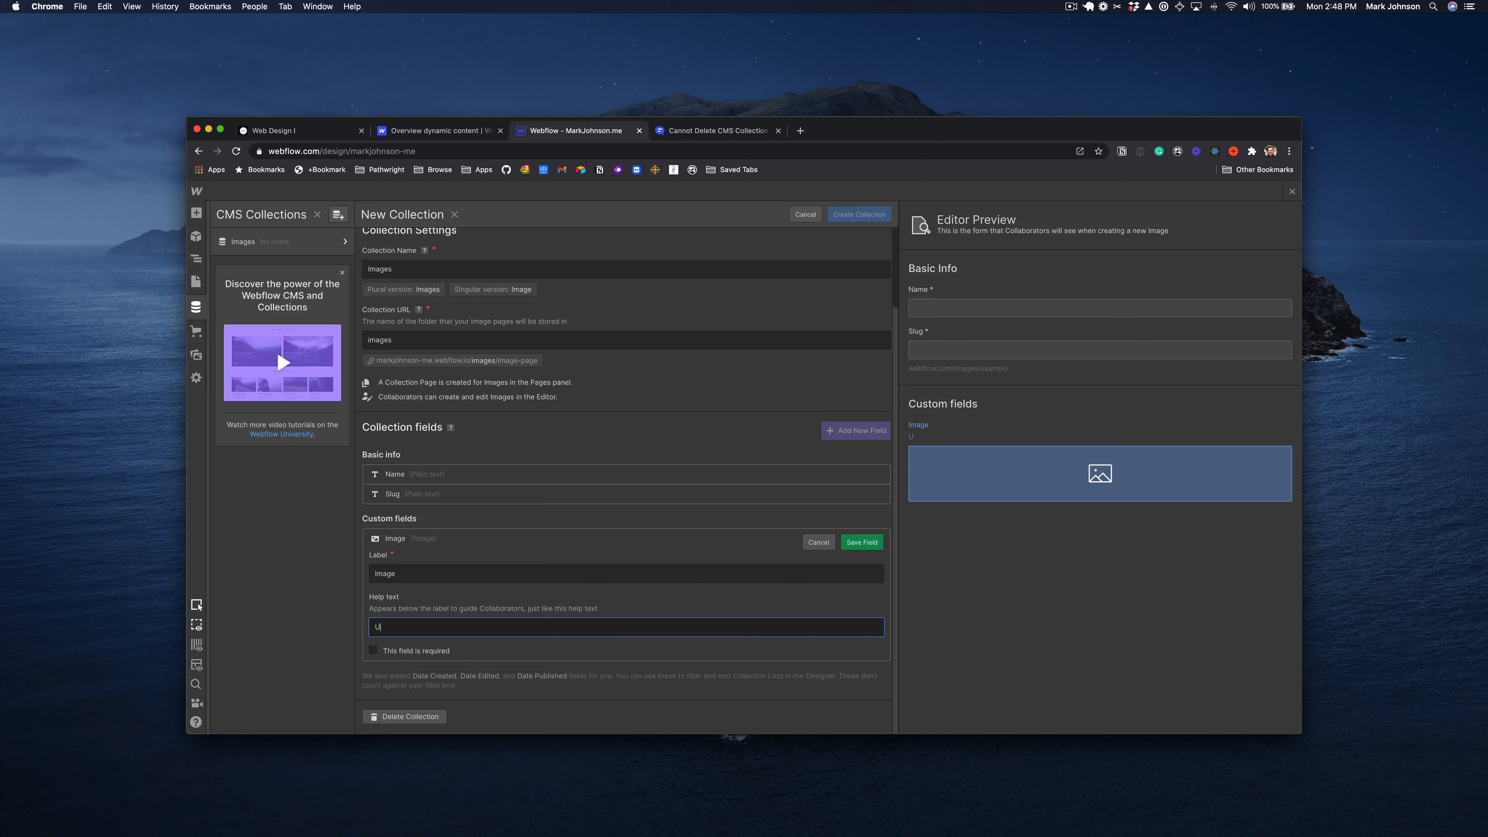
pyautogui.write('pload the image for the gallery here!')
pyautogui.click(400, 652)
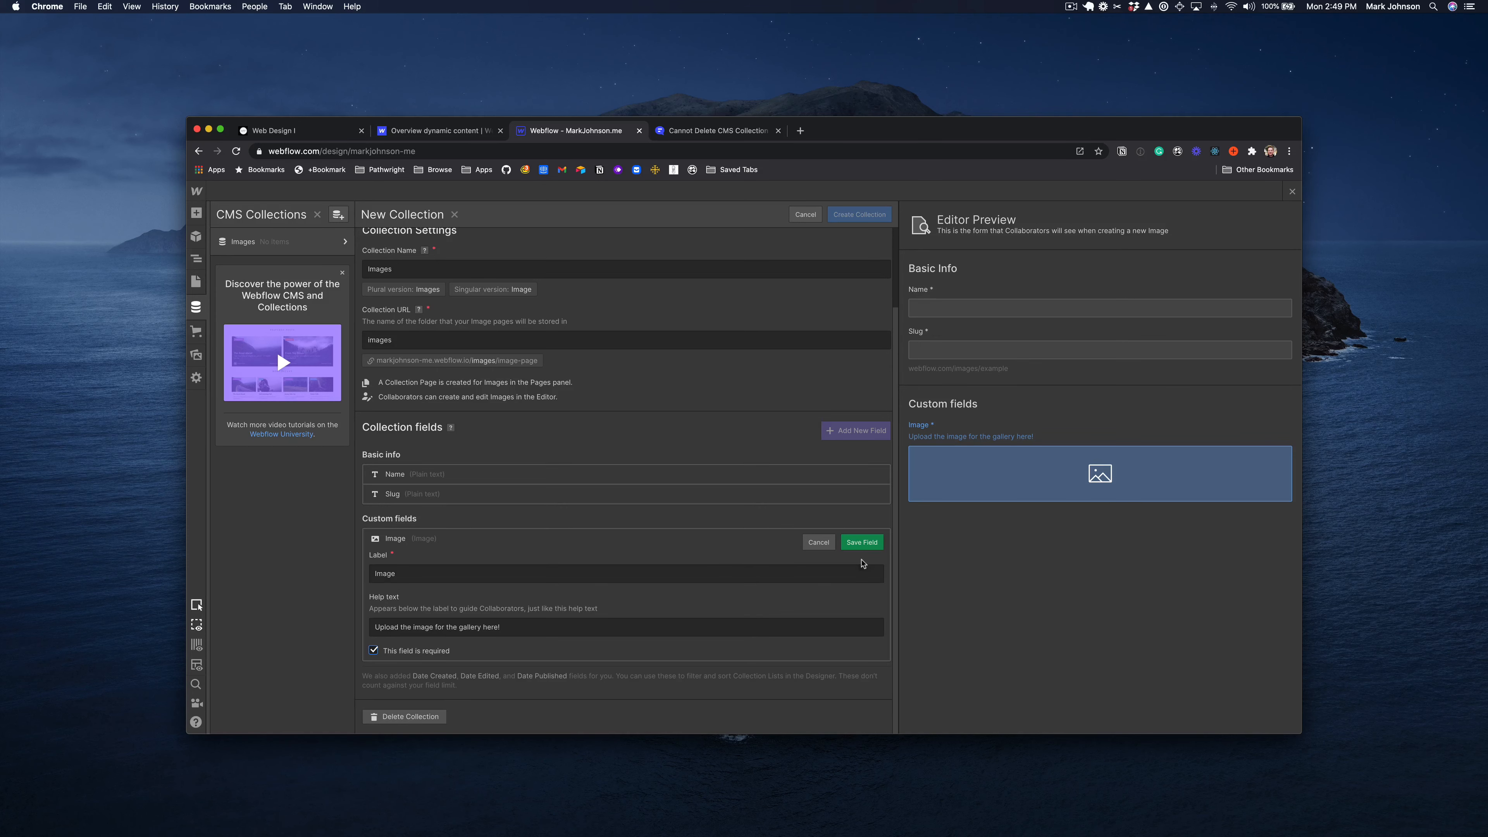
pyautogui.click(861, 543)
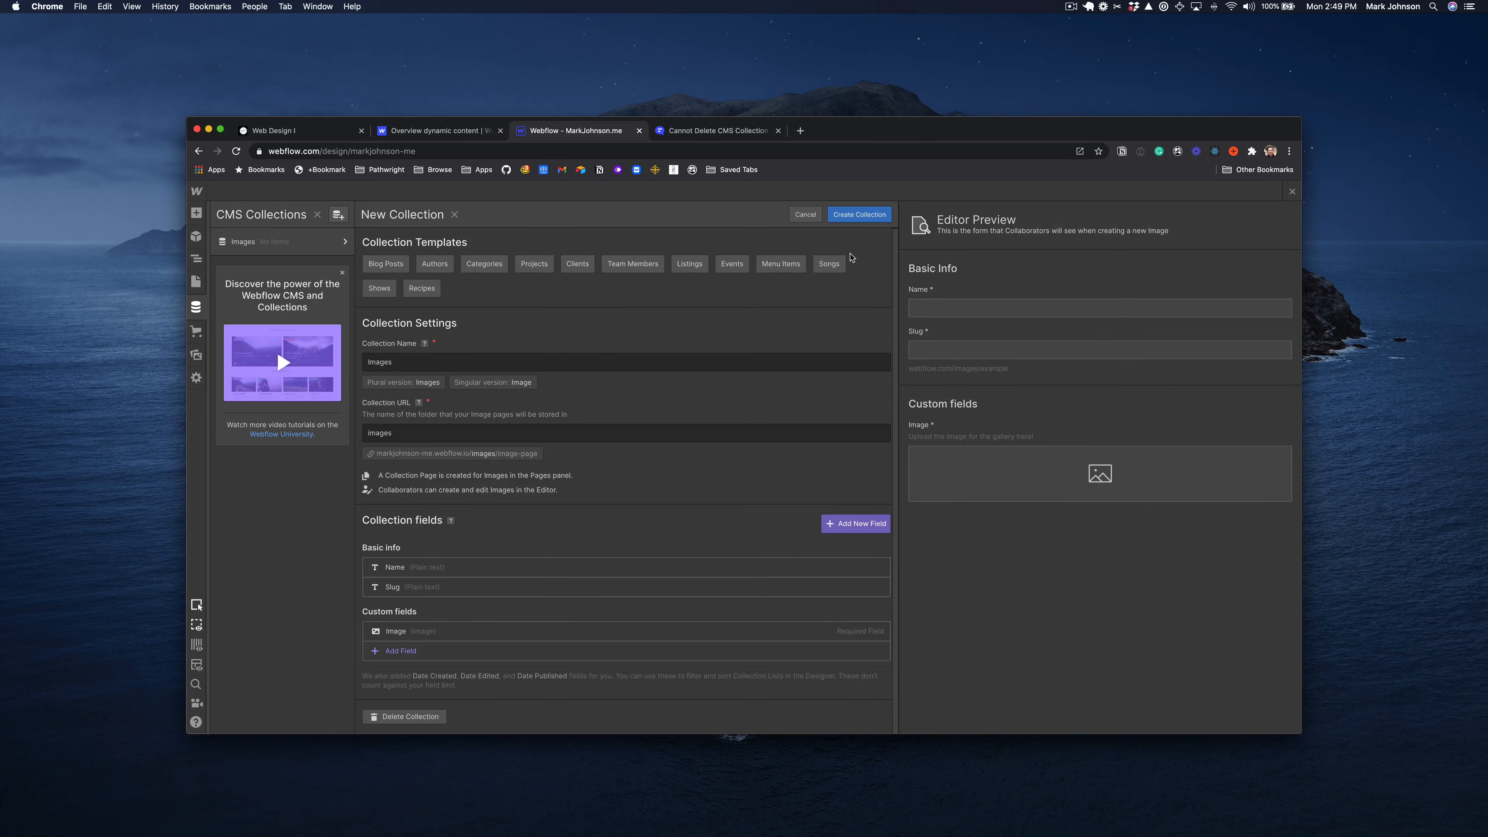
# Create the Images collection and fill it with 5 sample items
pyautogui.click(852, 216)
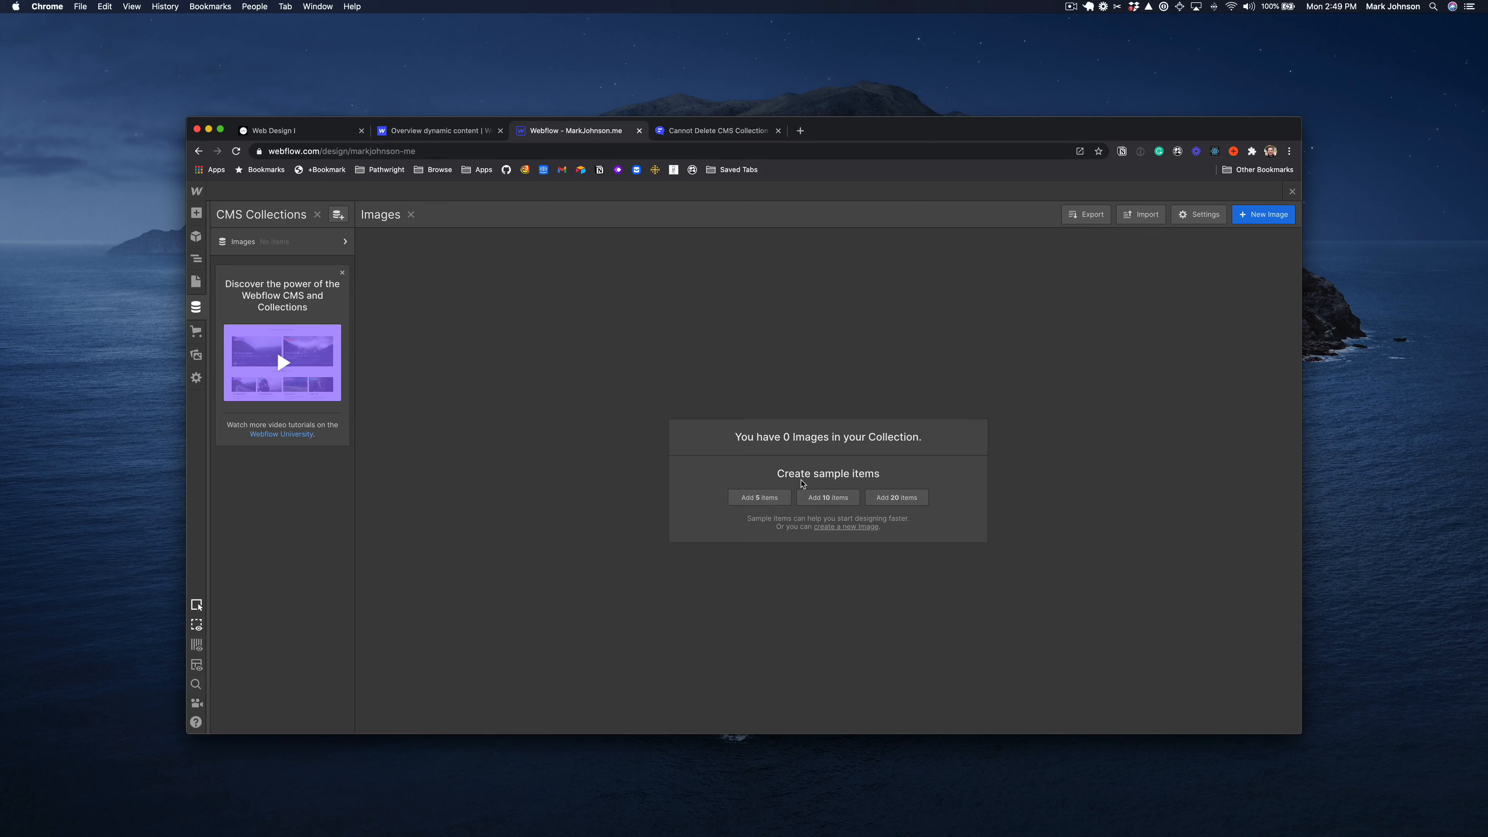
pyautogui.click(765, 499)
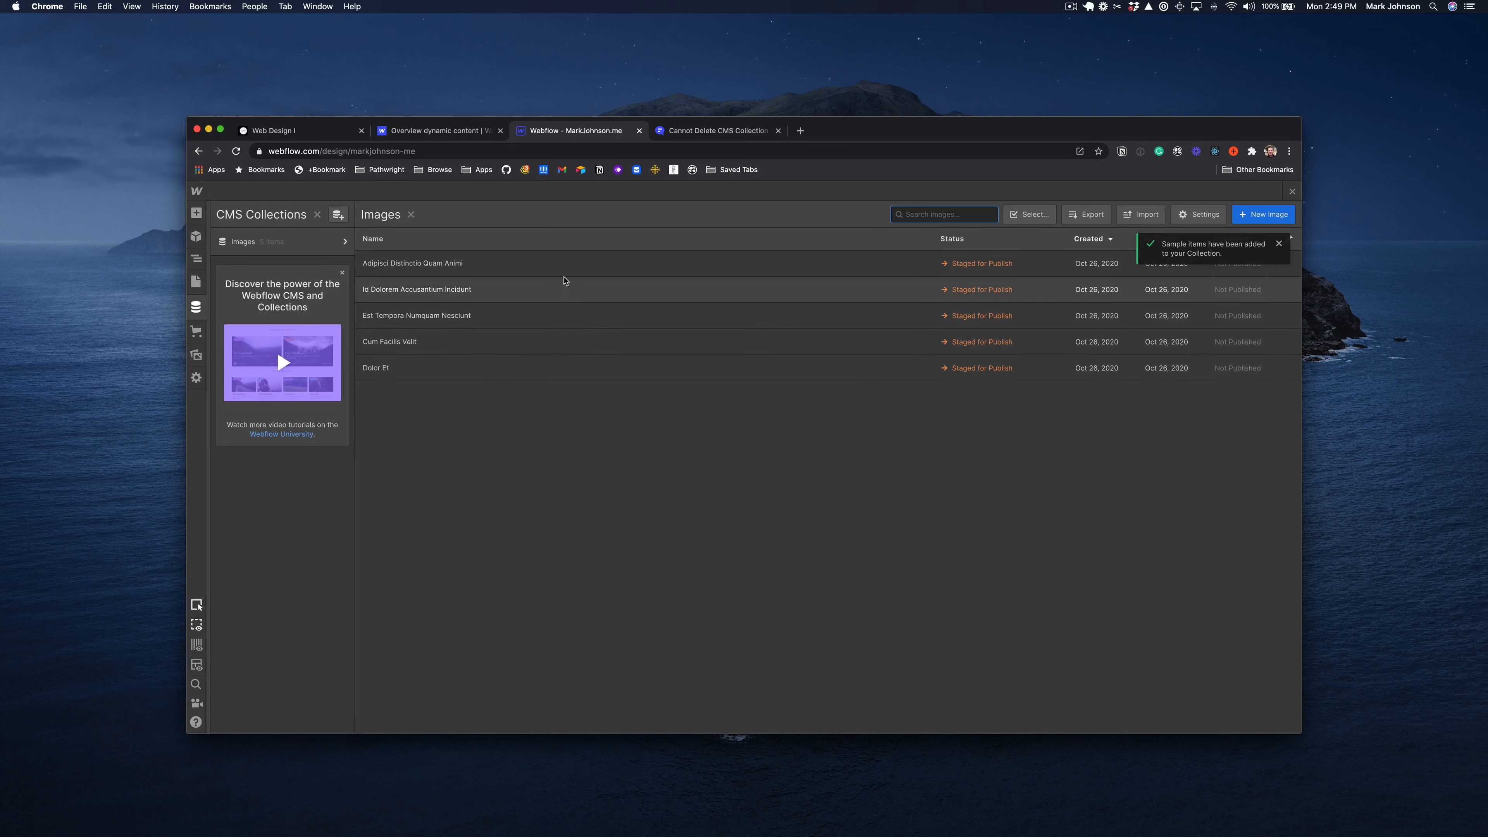
# Look through the sample items in the Images collection, checking each one's name and image
pyautogui.click(561, 260)
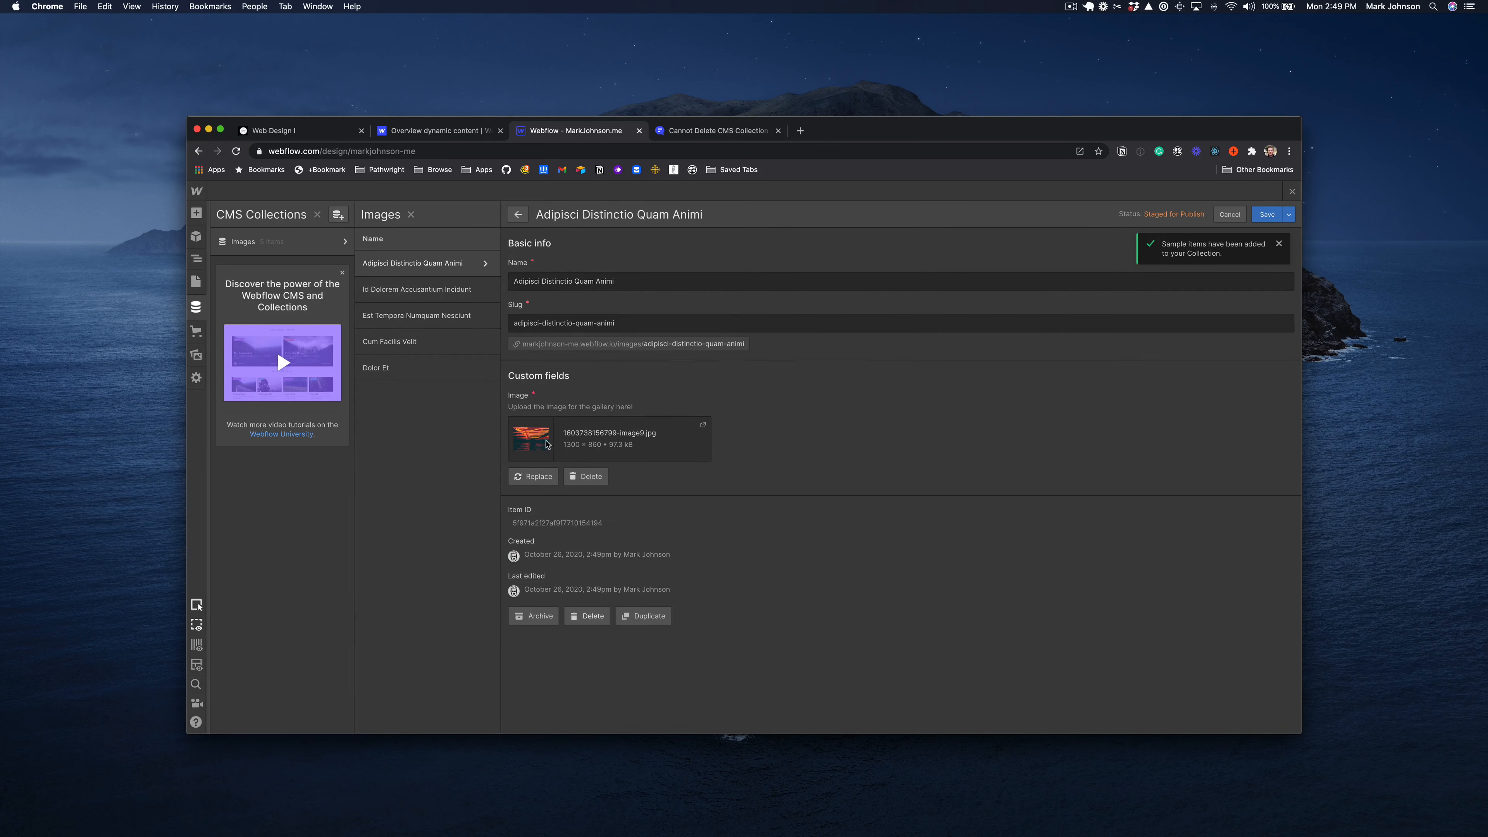
pyautogui.click(422, 289)
pyautogui.click(420, 316)
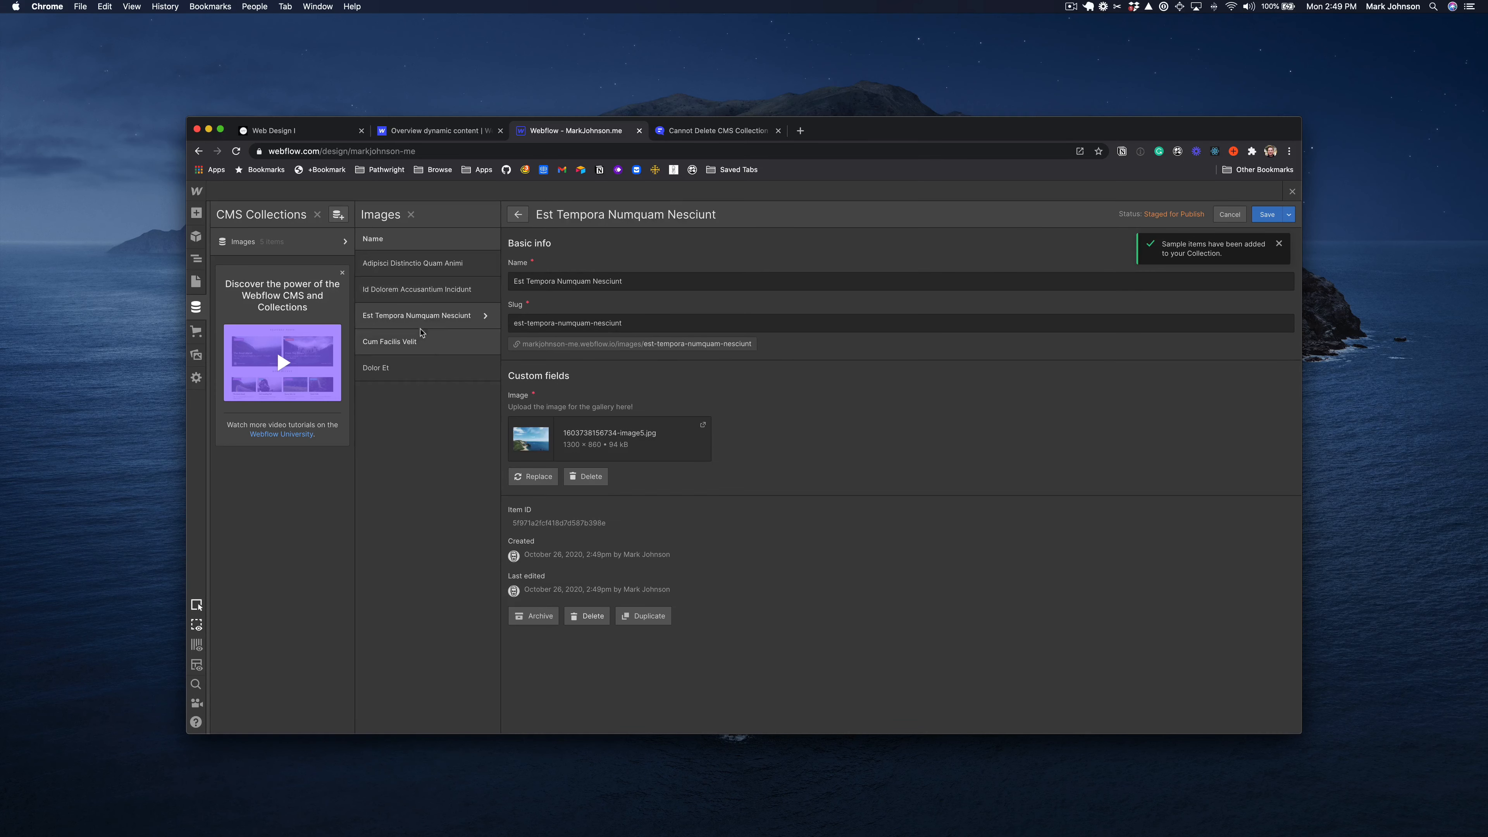
pyautogui.click(433, 342)
pyautogui.click(435, 371)
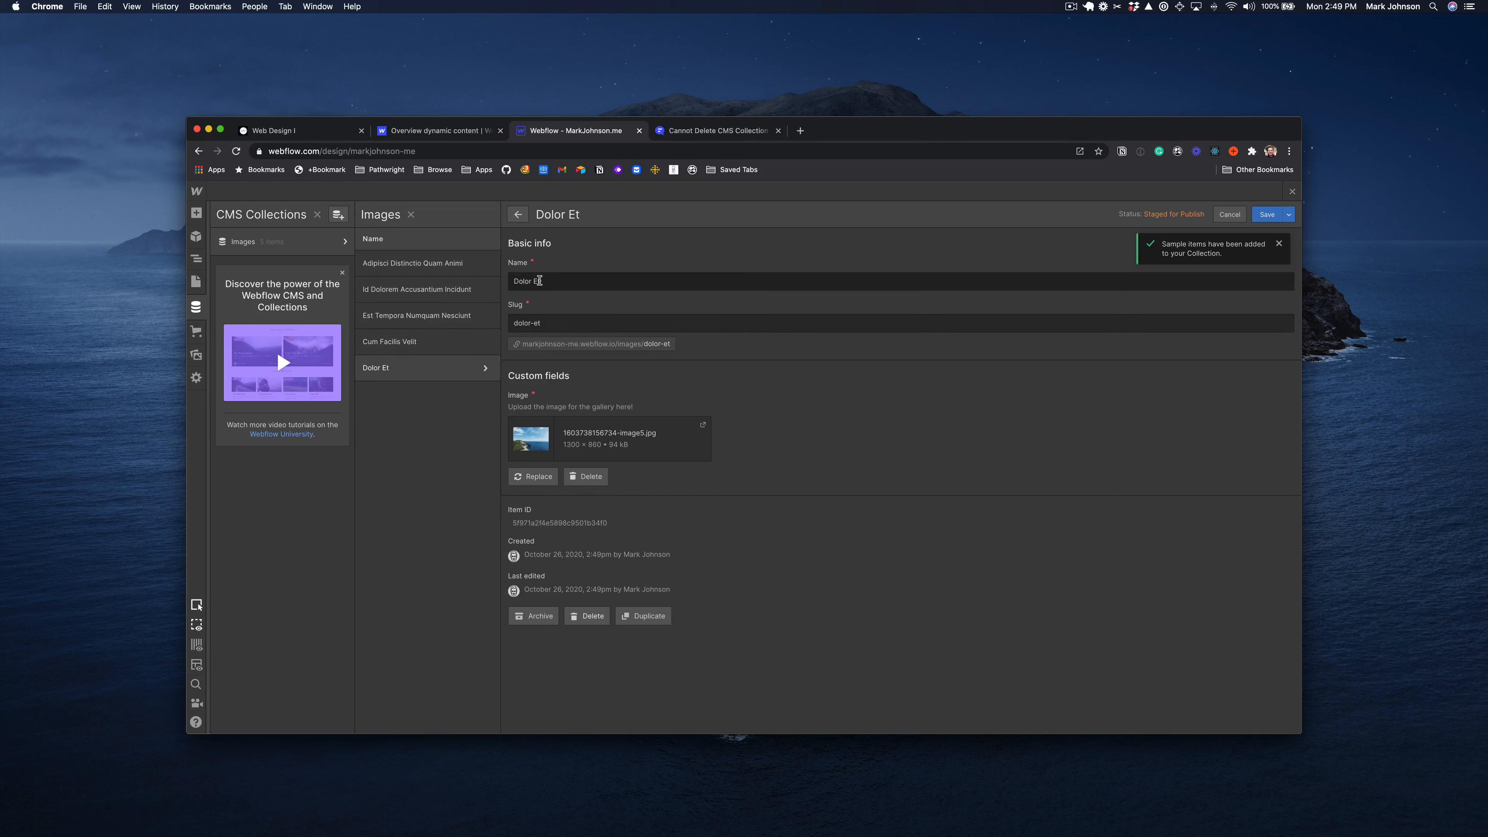
pyautogui.click(464, 345)
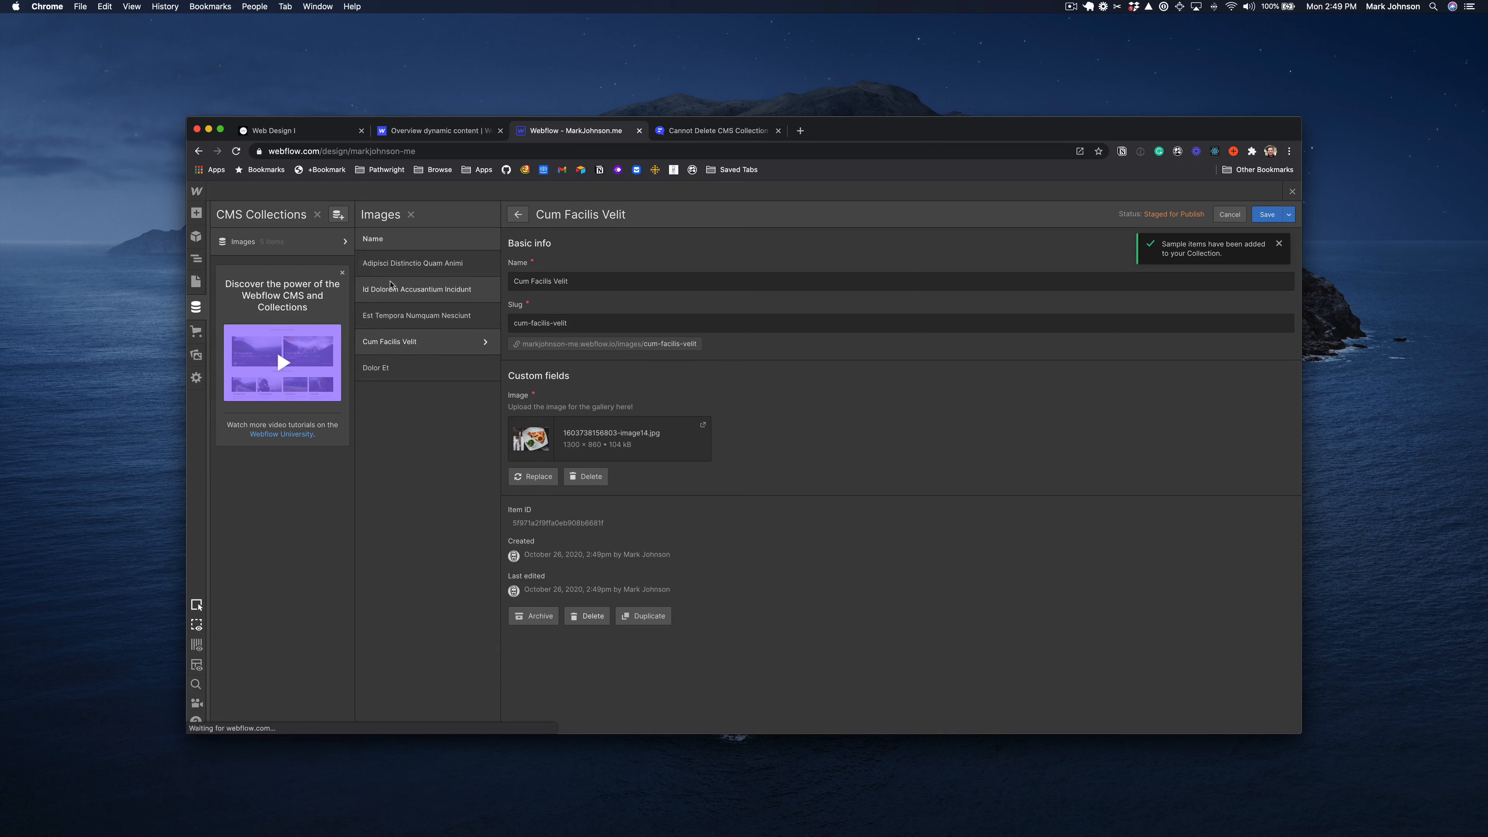
pyautogui.click(449, 265)
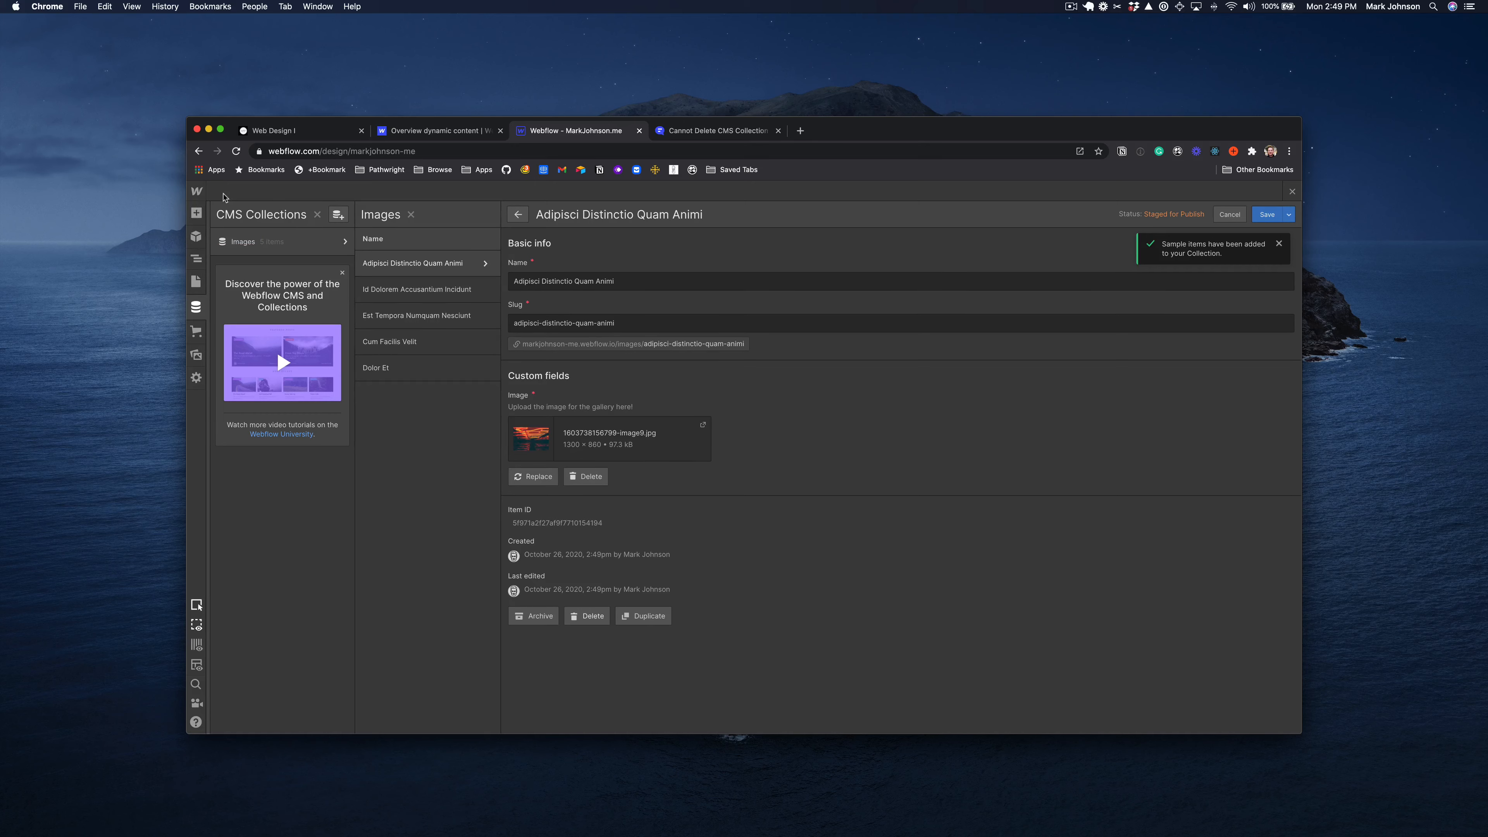
# Add a Collection List inside the empty container below the Contact Me button
pyautogui.click(197, 214)
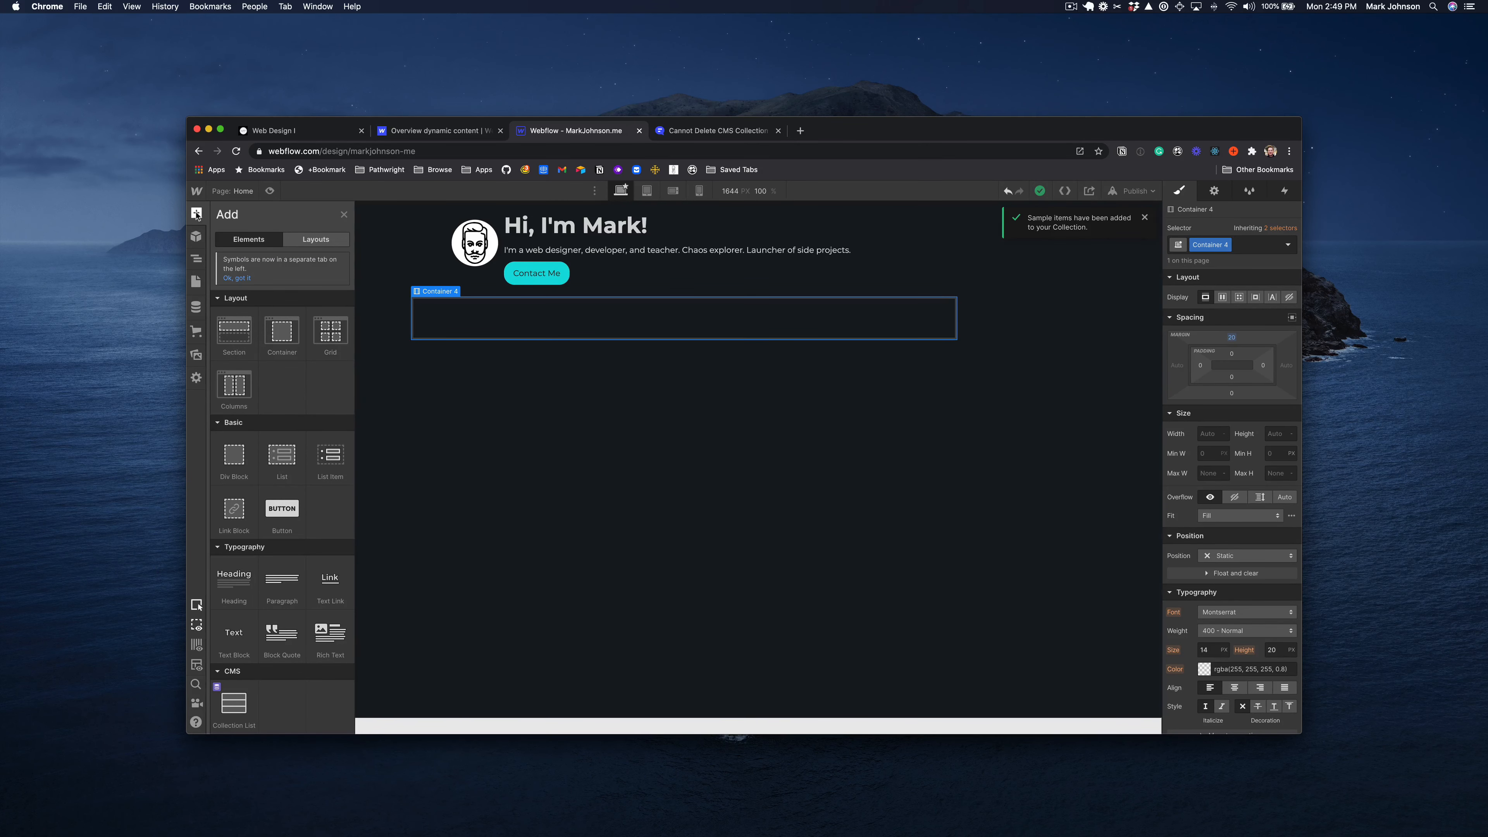
pyautogui.scroll(-2, 281, 334)
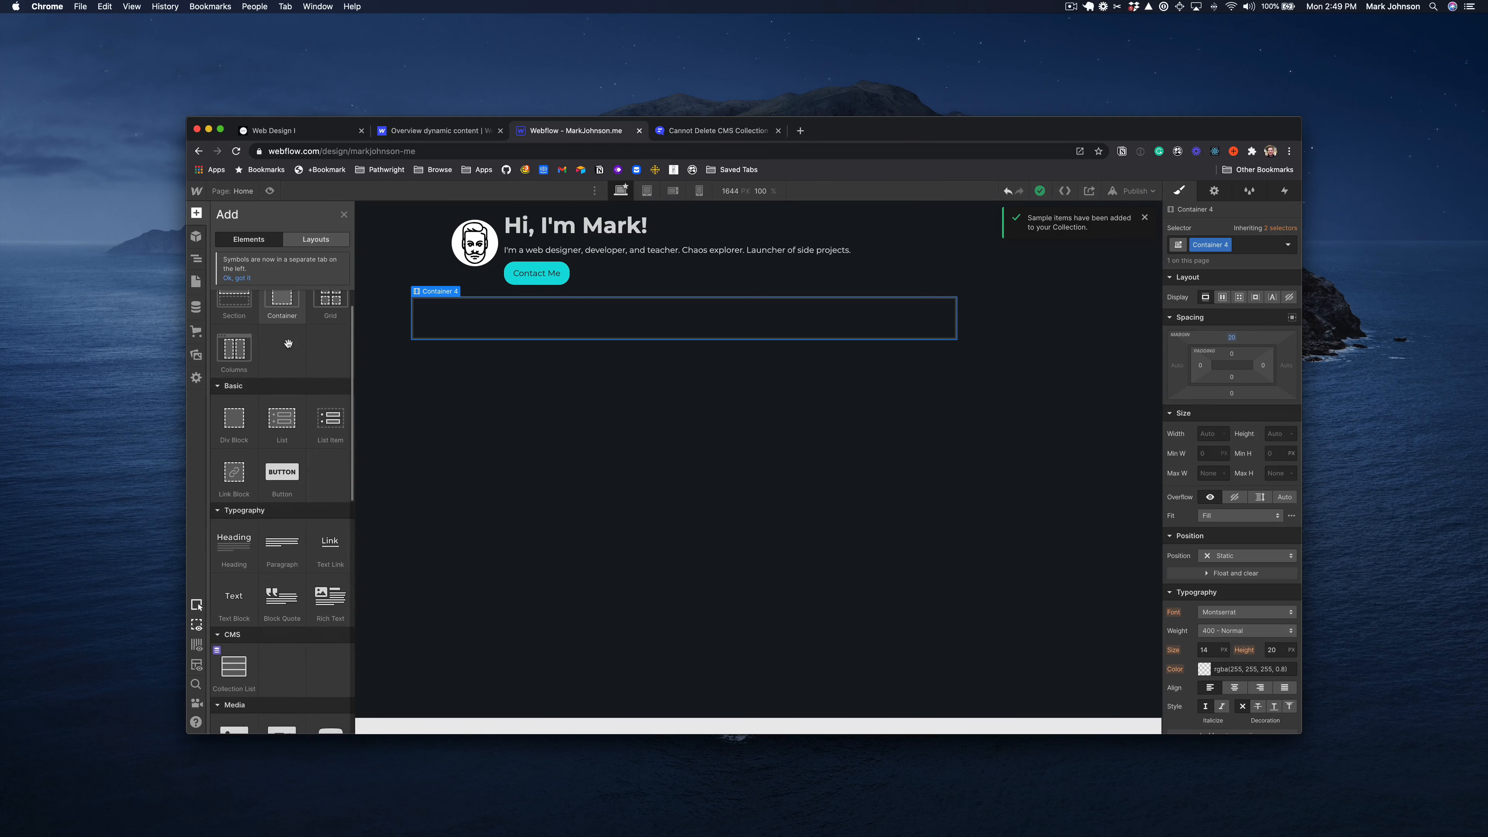
pyautogui.click(241, 278)
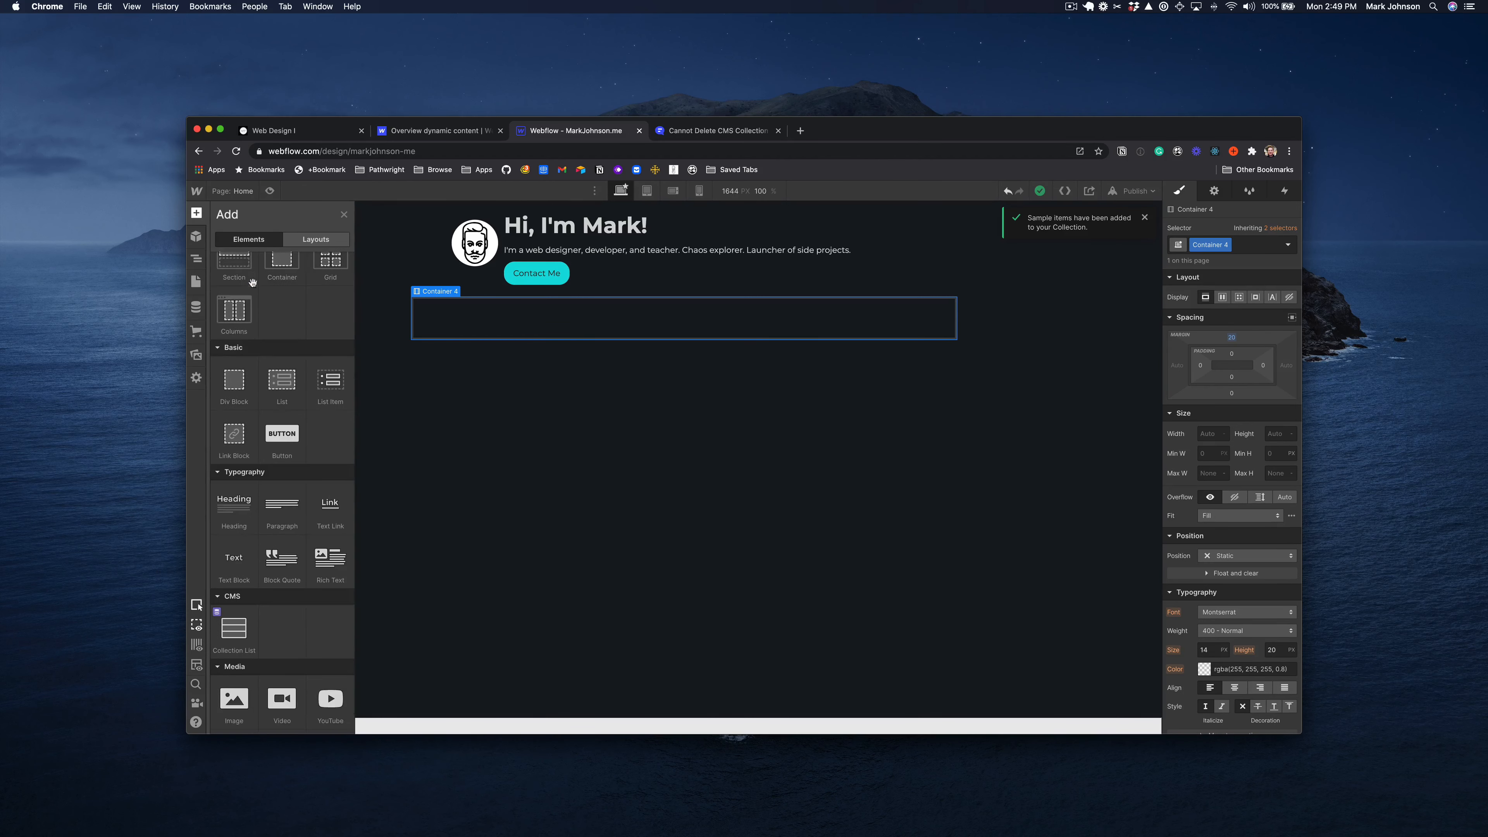
pyautogui.scroll(1, 291, 347)
pyautogui.scroll(-5, 284, 385)
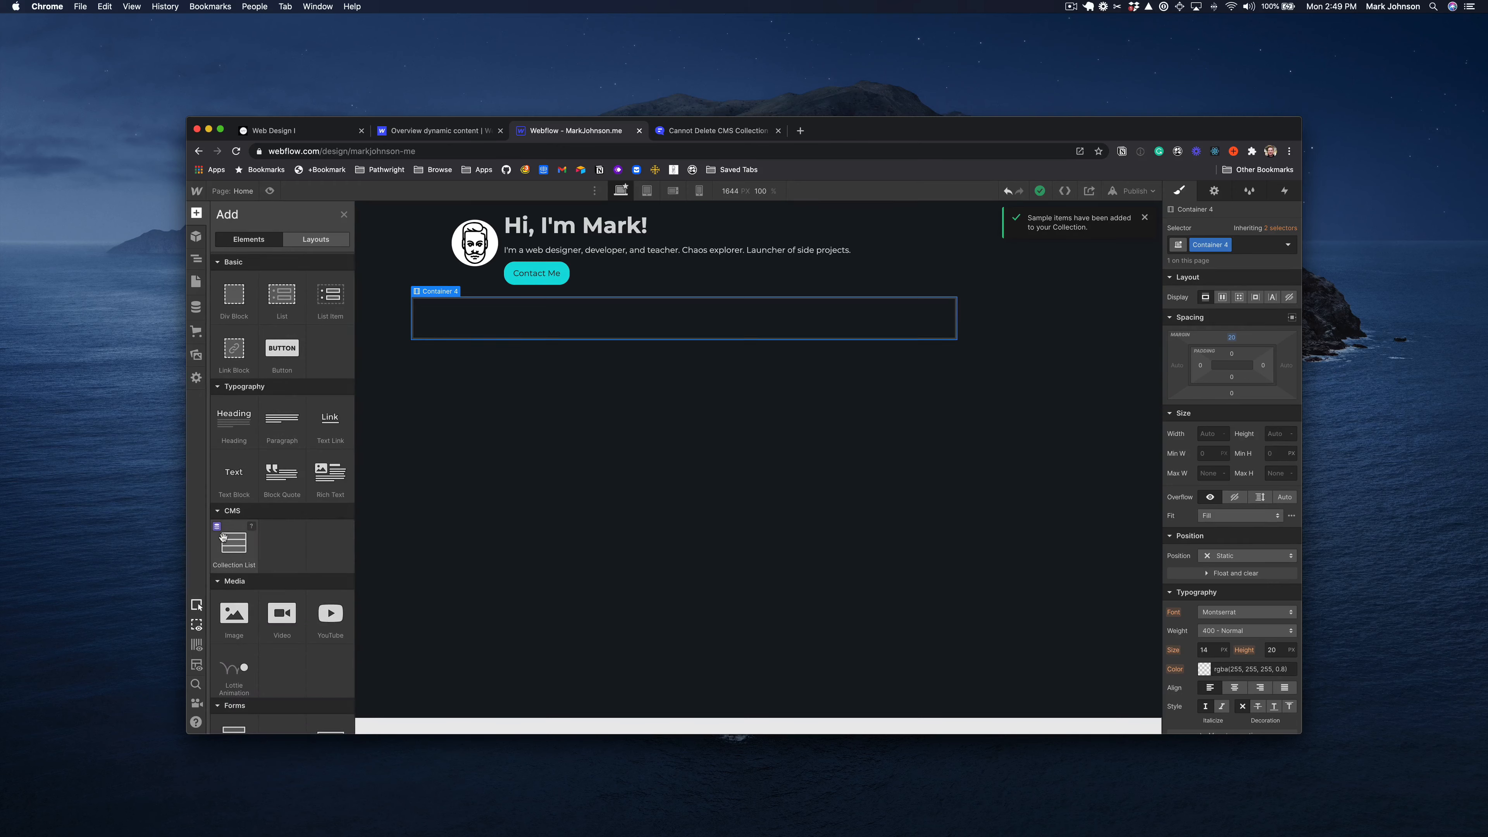
pyautogui.moveTo(217, 535); pyautogui.dragTo(468, 317)
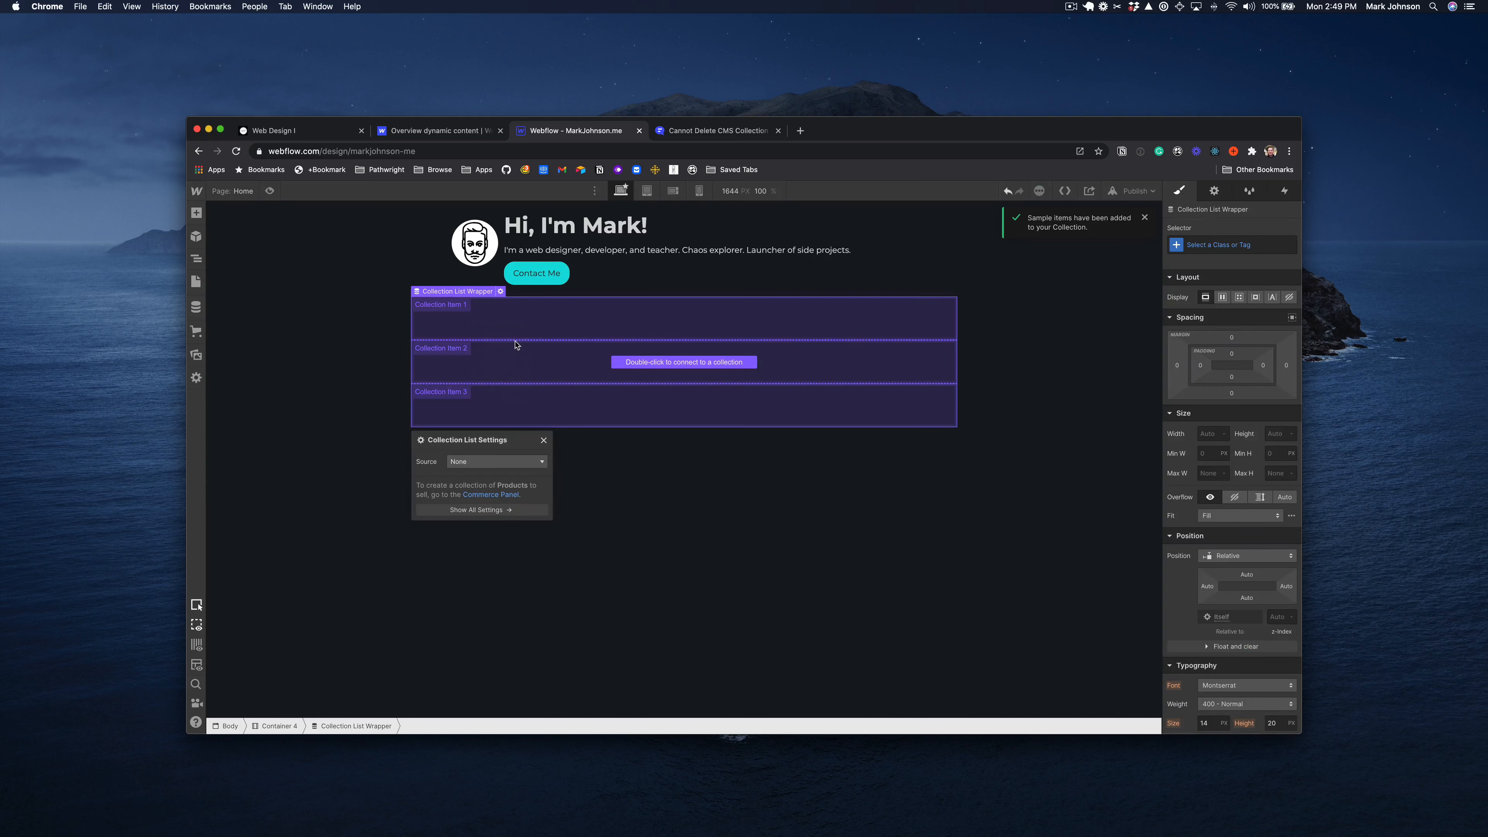
# Connect the collection list to the Images collection, give it a two-column layout and show all its settings
pyautogui.click(485, 465)
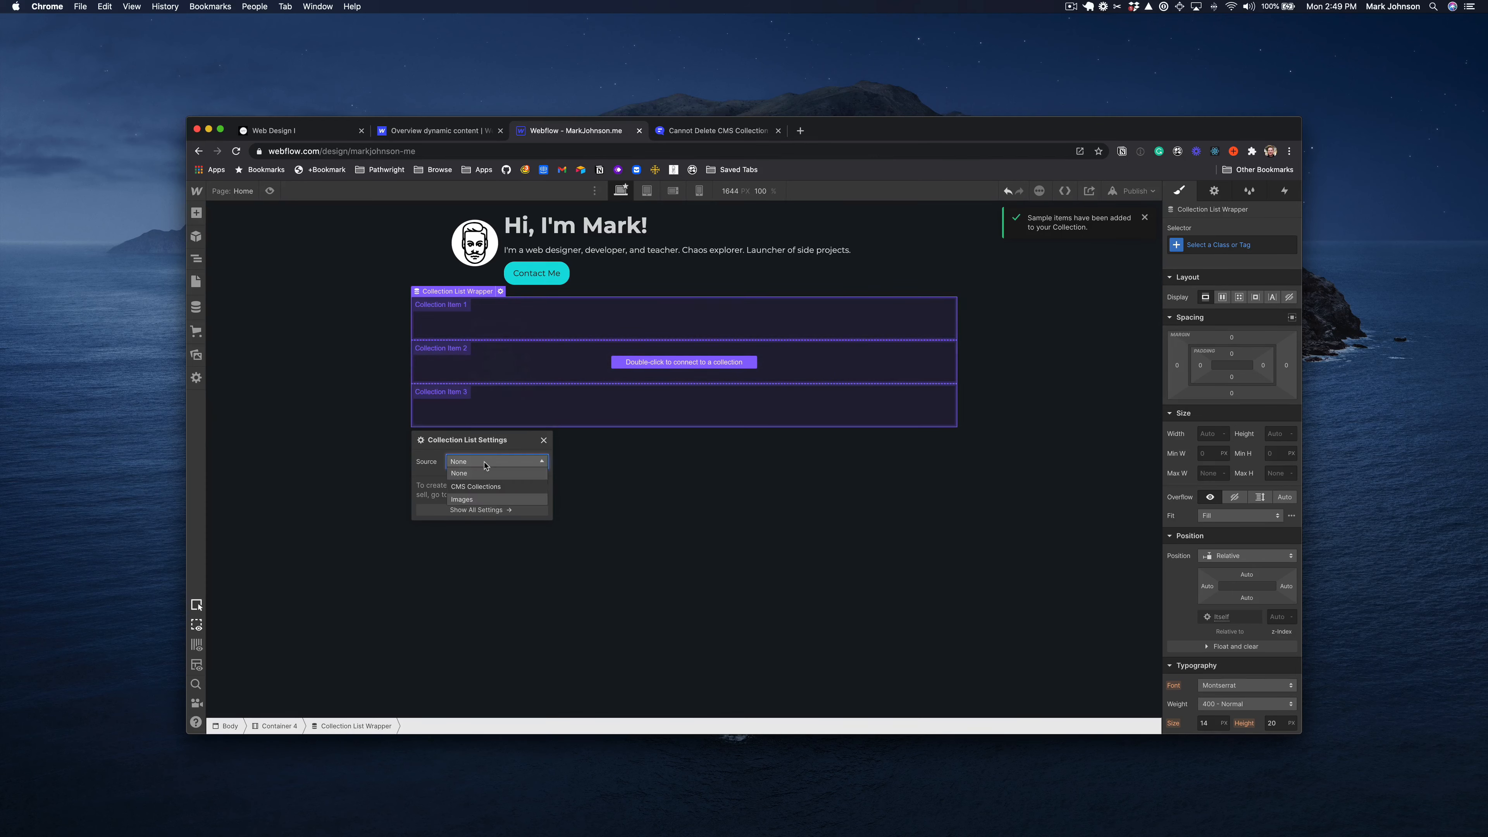
pyautogui.click(480, 499)
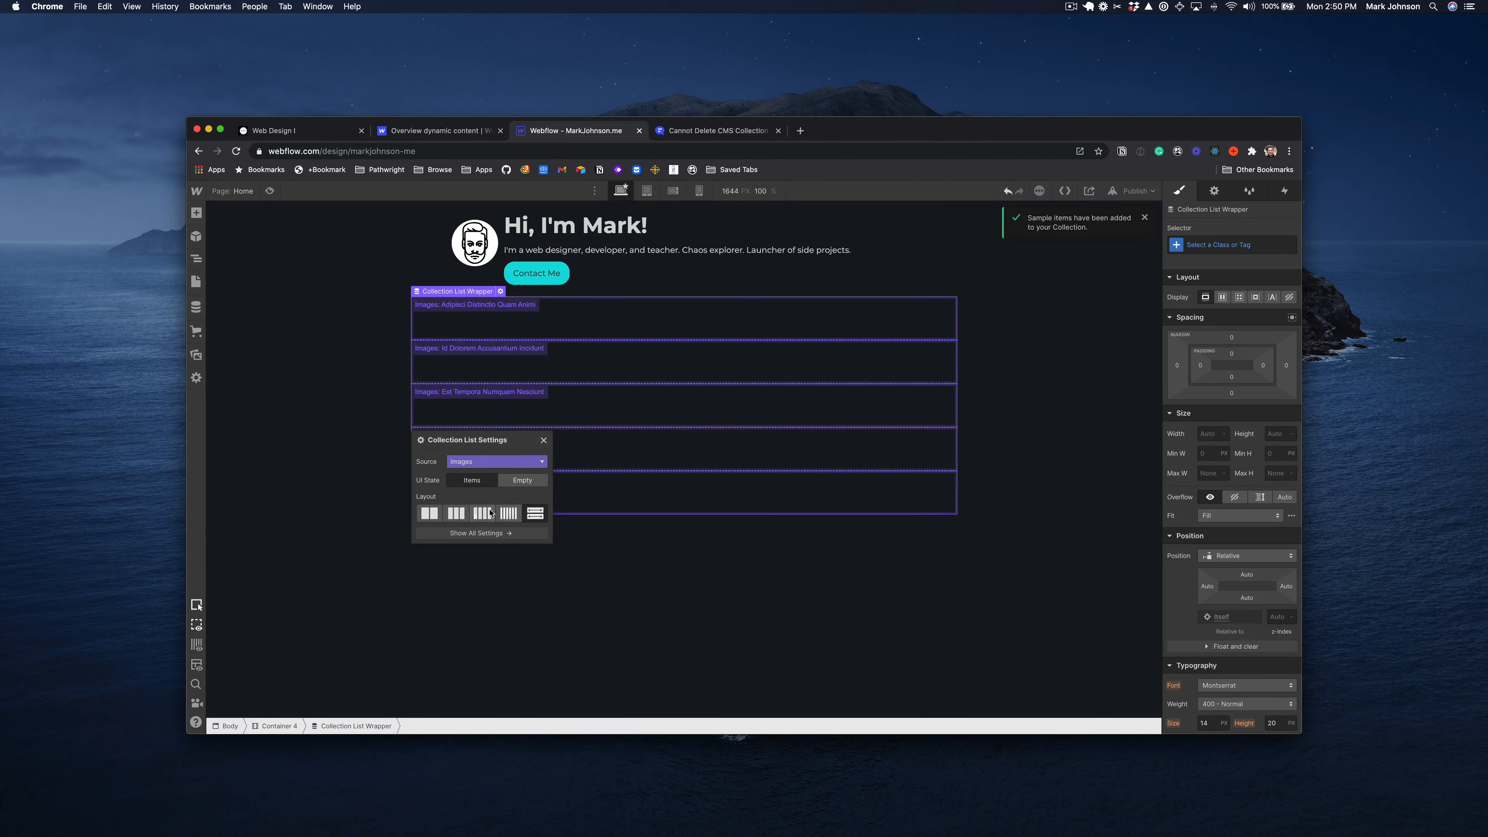
pyautogui.click(429, 514)
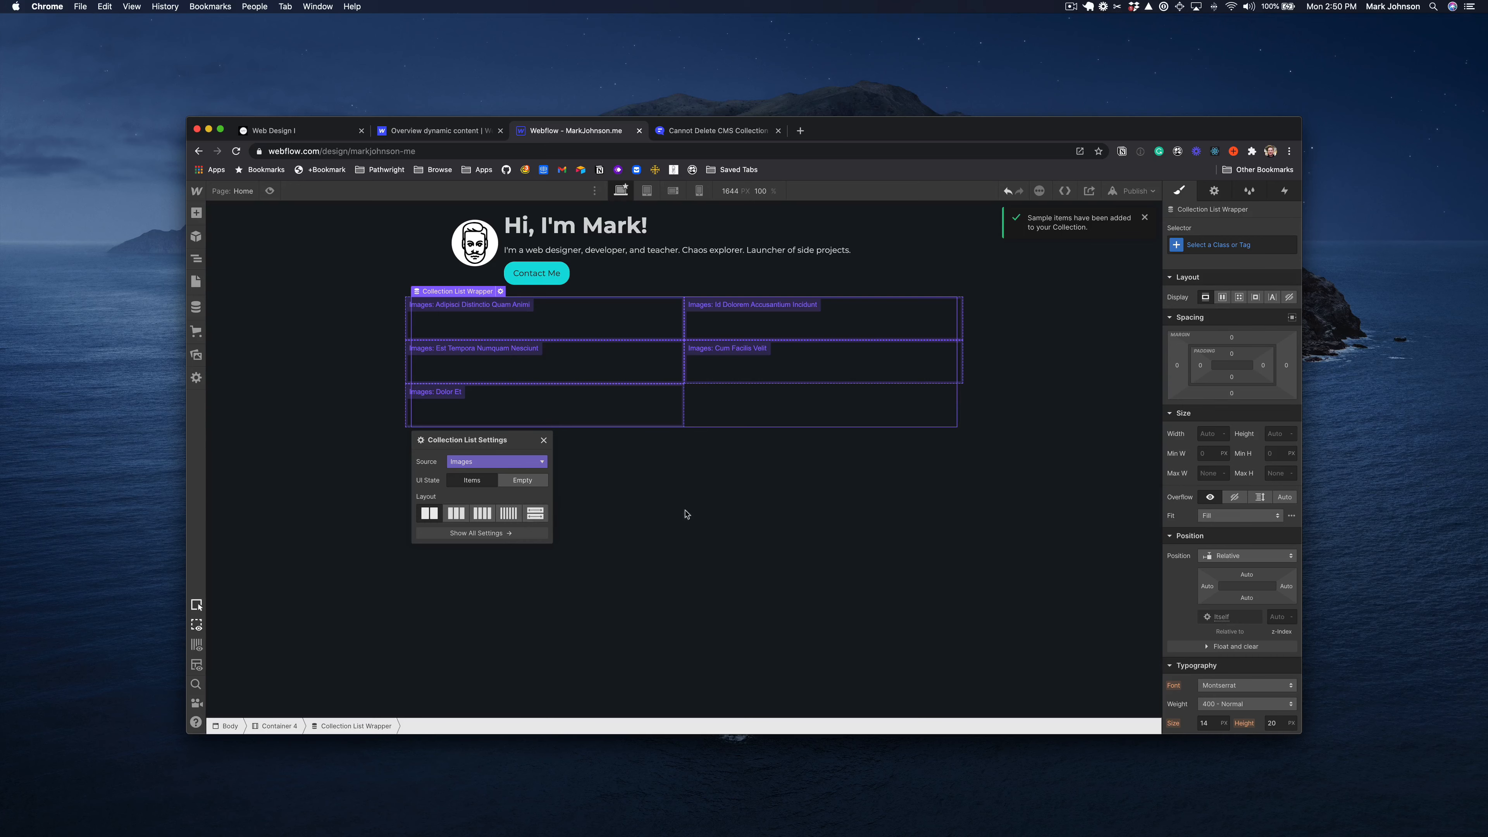
pyautogui.click(463, 533)
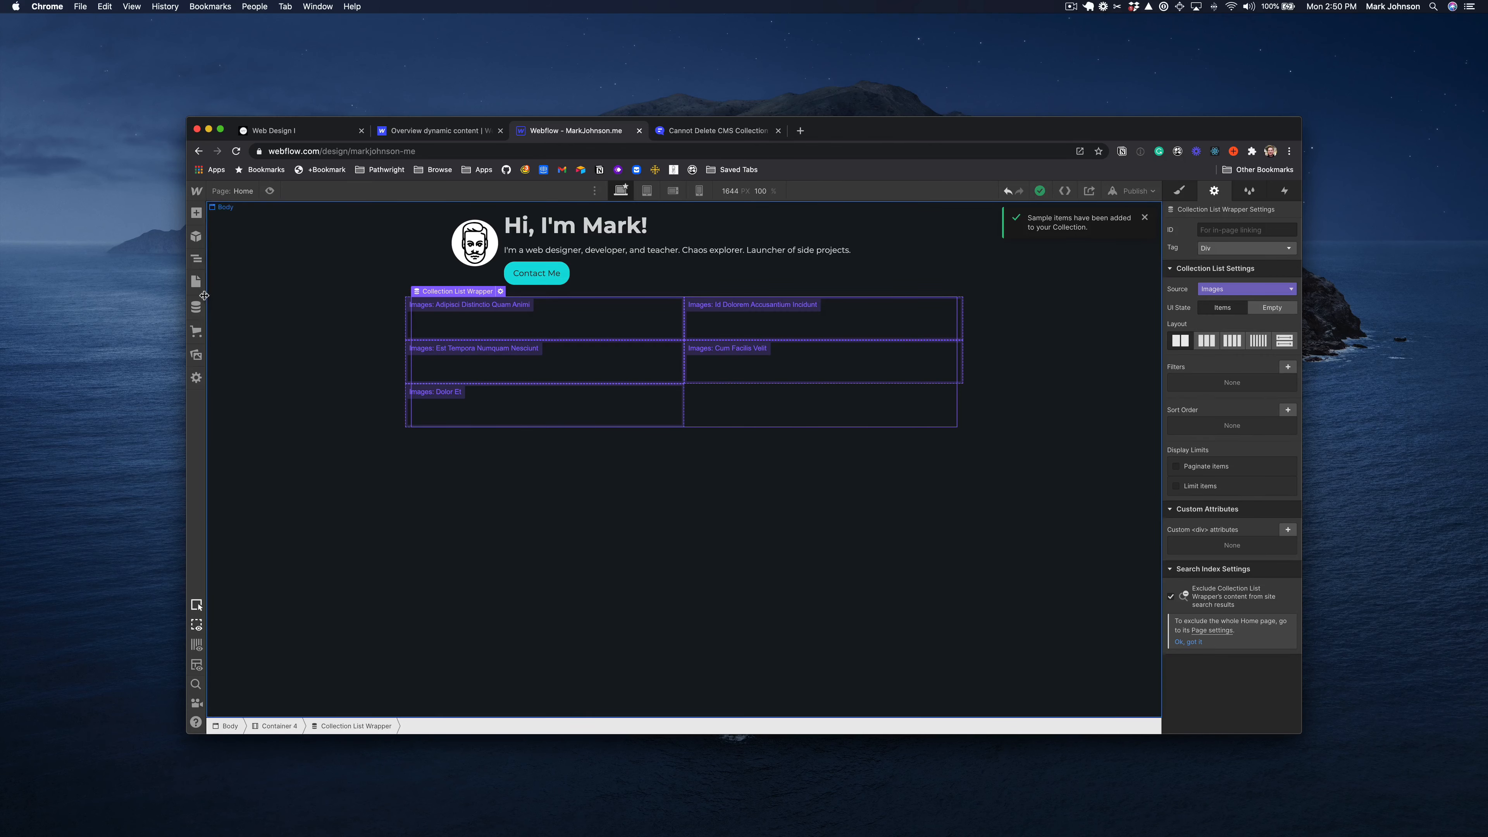
# Add a Lightbox component inside the first item of the collection list
pyautogui.click(197, 213)
pyautogui.scroll(-5, 287, 545)
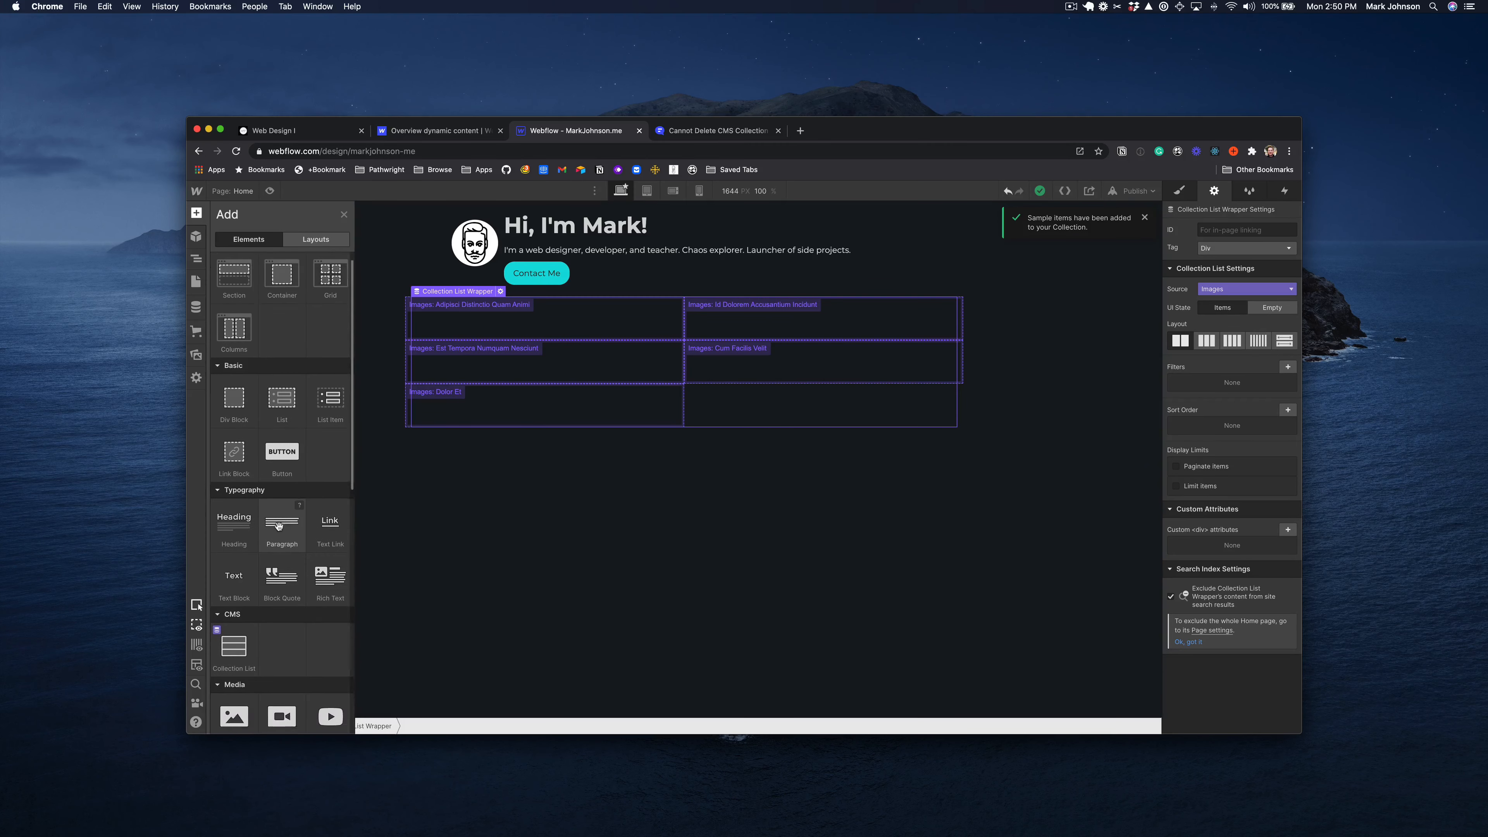
pyautogui.scroll(-5, 290, 576)
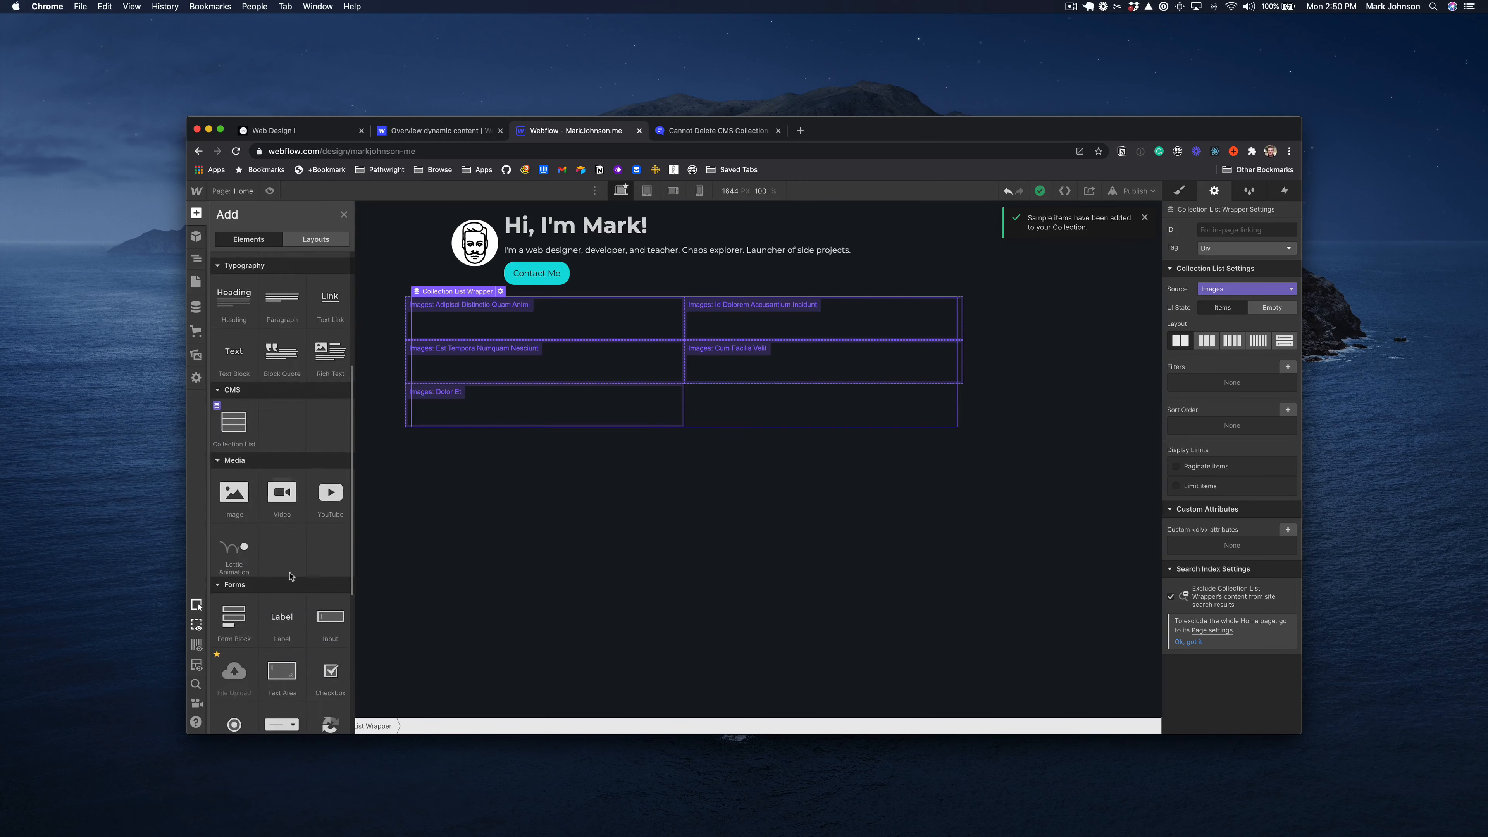
pyautogui.scroll(-4, 291, 570)
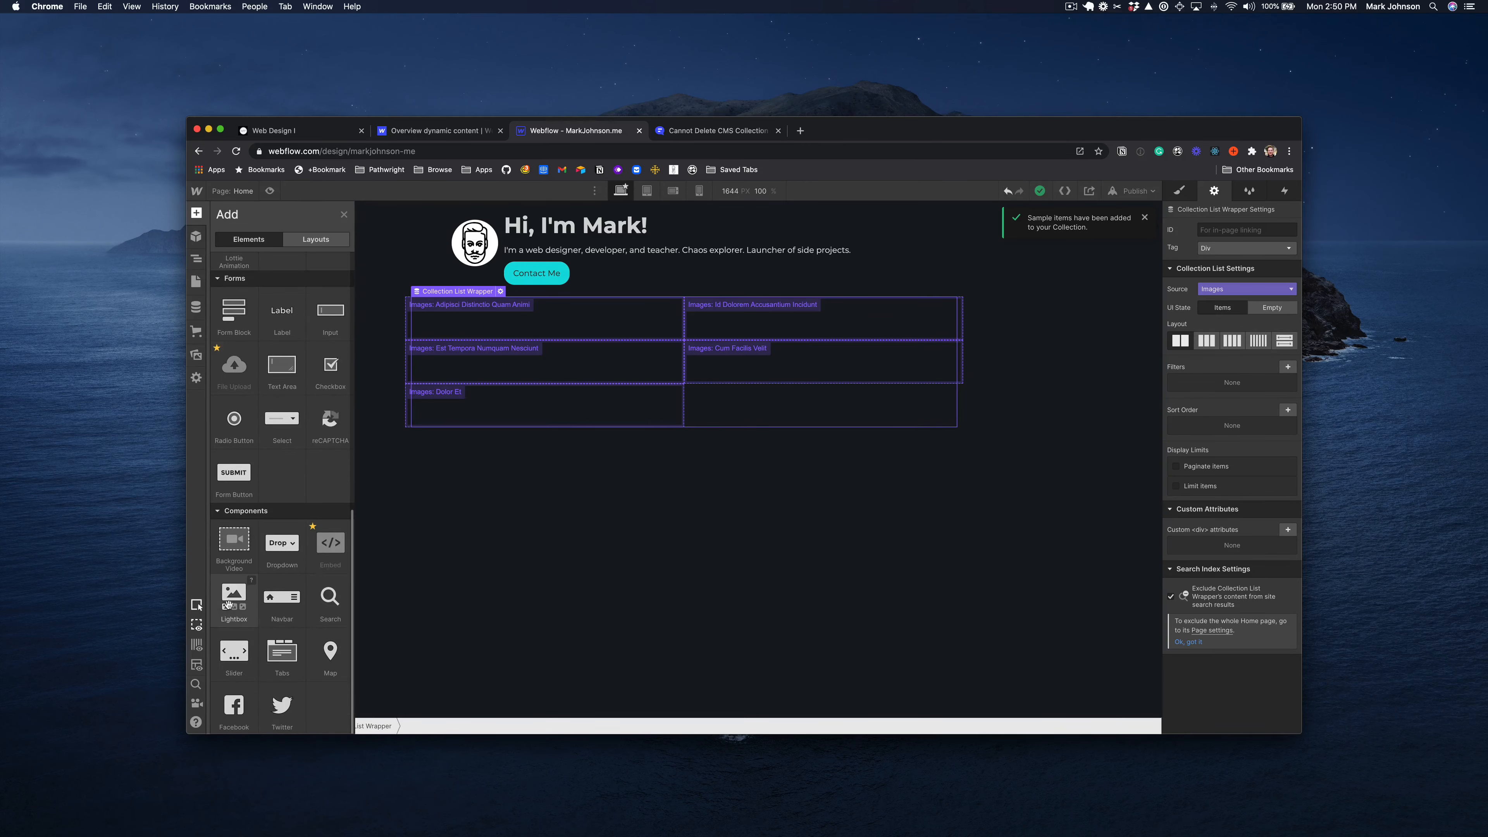
pyautogui.moveTo(228, 604); pyautogui.dragTo(518, 322)
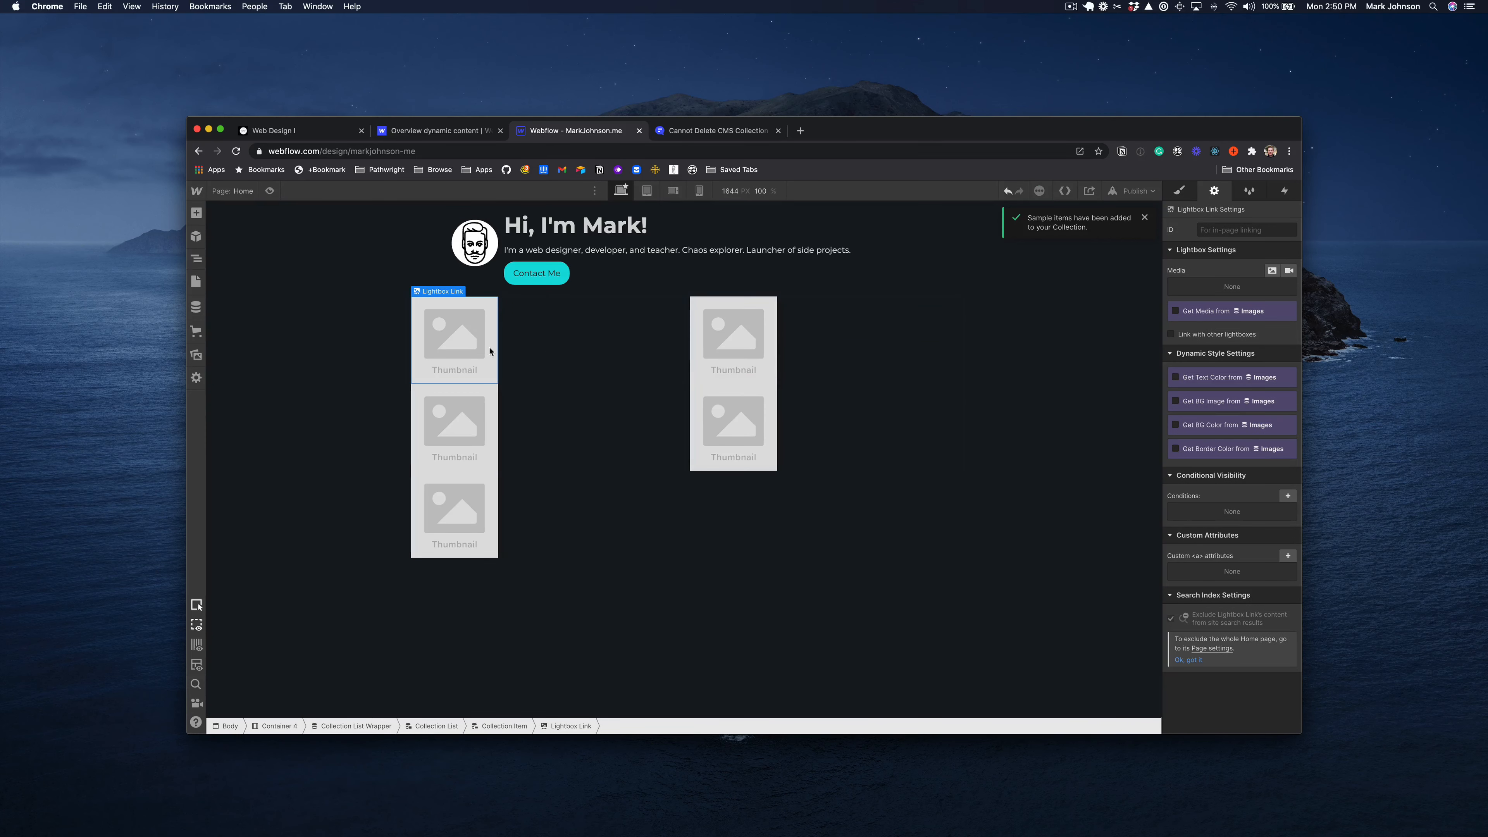
# Bind the lightbox's thumbnail image to the Image field of the Images collection
pyautogui.click(447, 337)
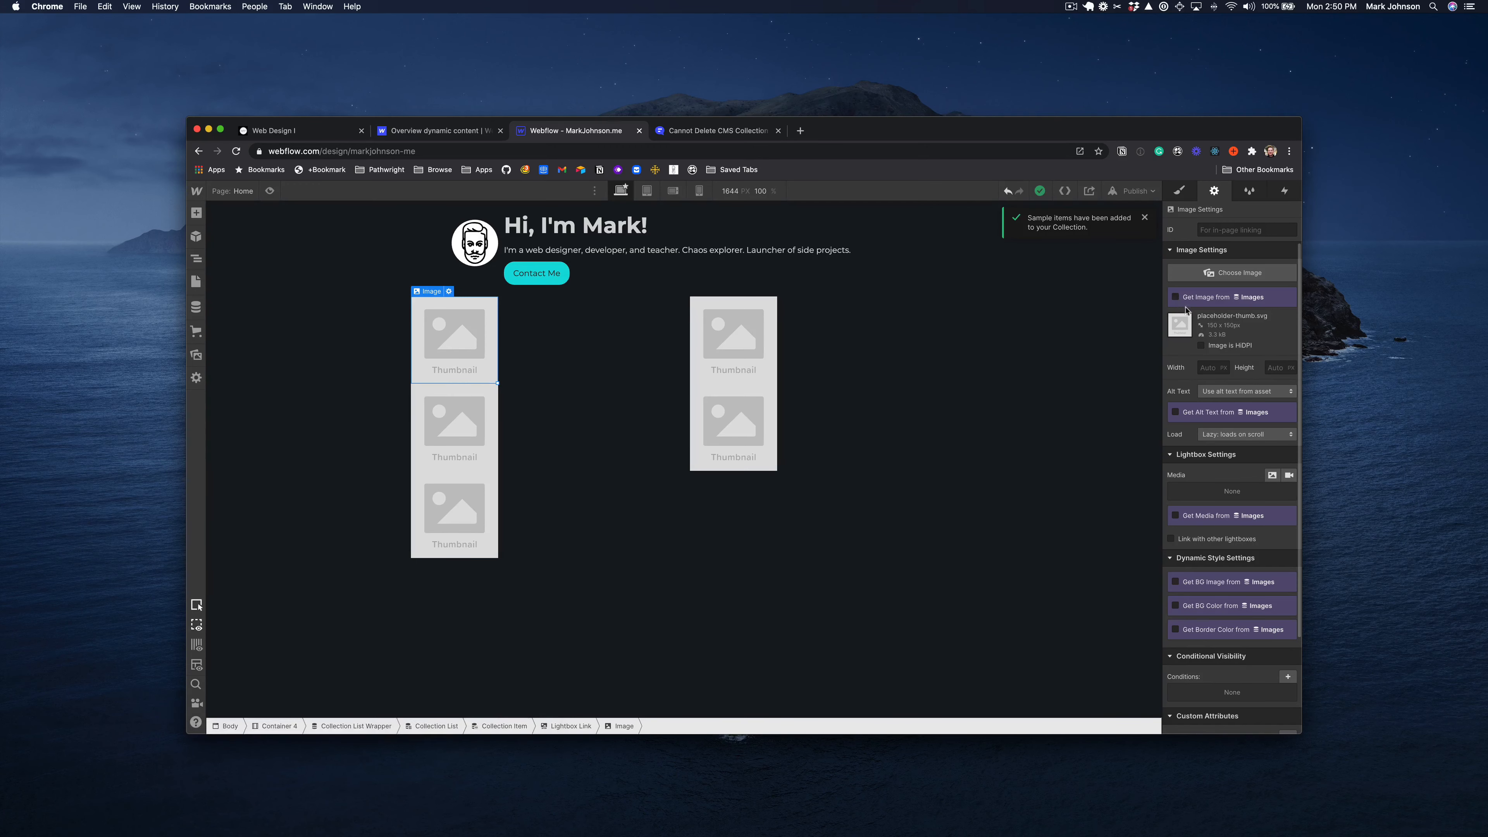
pyautogui.click(1176, 297)
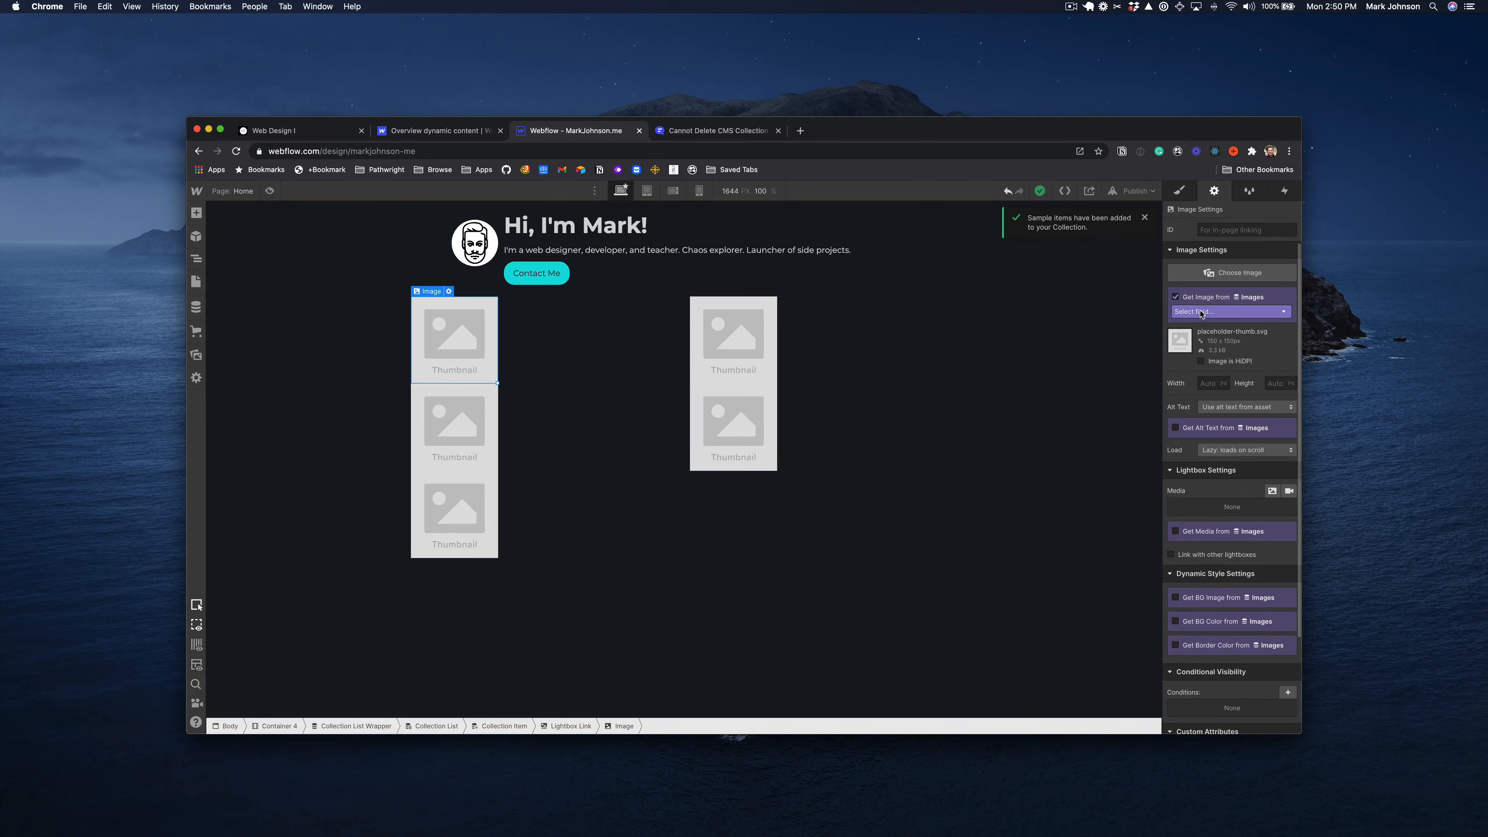
pyautogui.click(1204, 312)
pyautogui.click(1201, 338)
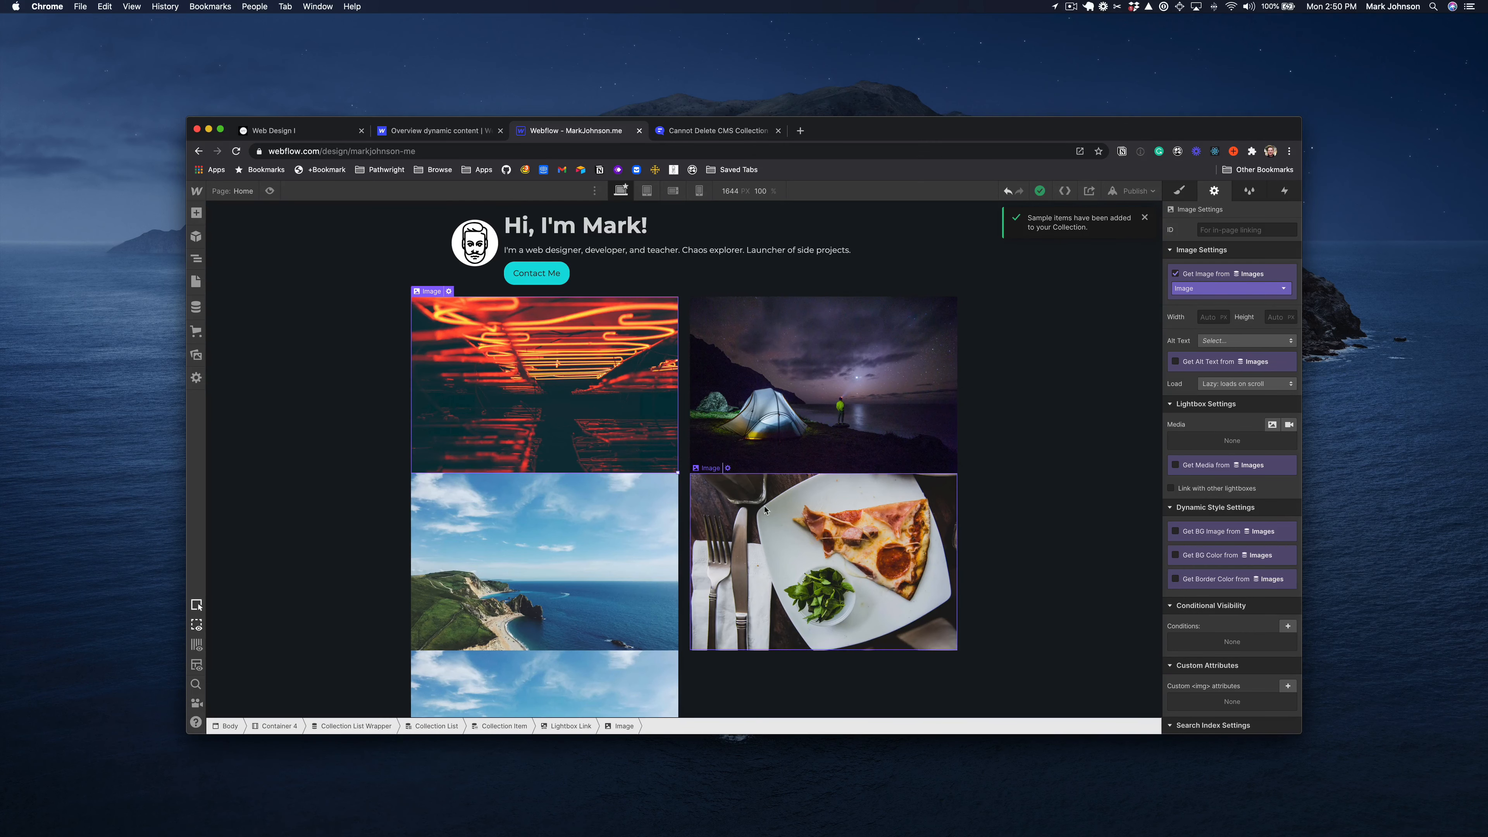
pyautogui.scroll(-3, 764, 510)
pyautogui.scroll(3, 761, 499)
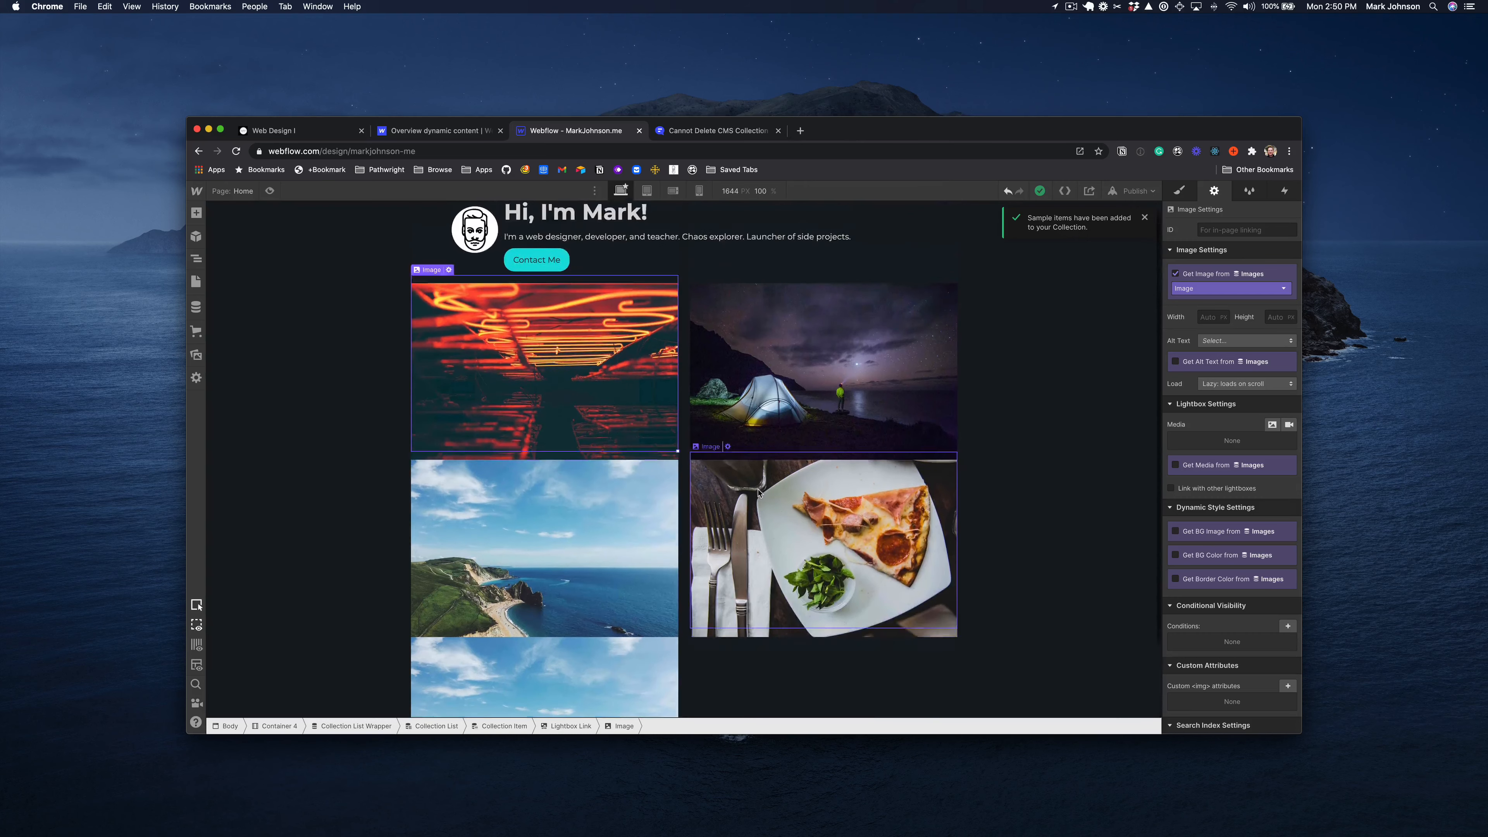
# Add top margin to the gallery's lightbox thumbnail image to space out the rows of pictures
pyautogui.scroll(-3, 758, 492)
pyautogui.scroll(3, 761, 481)
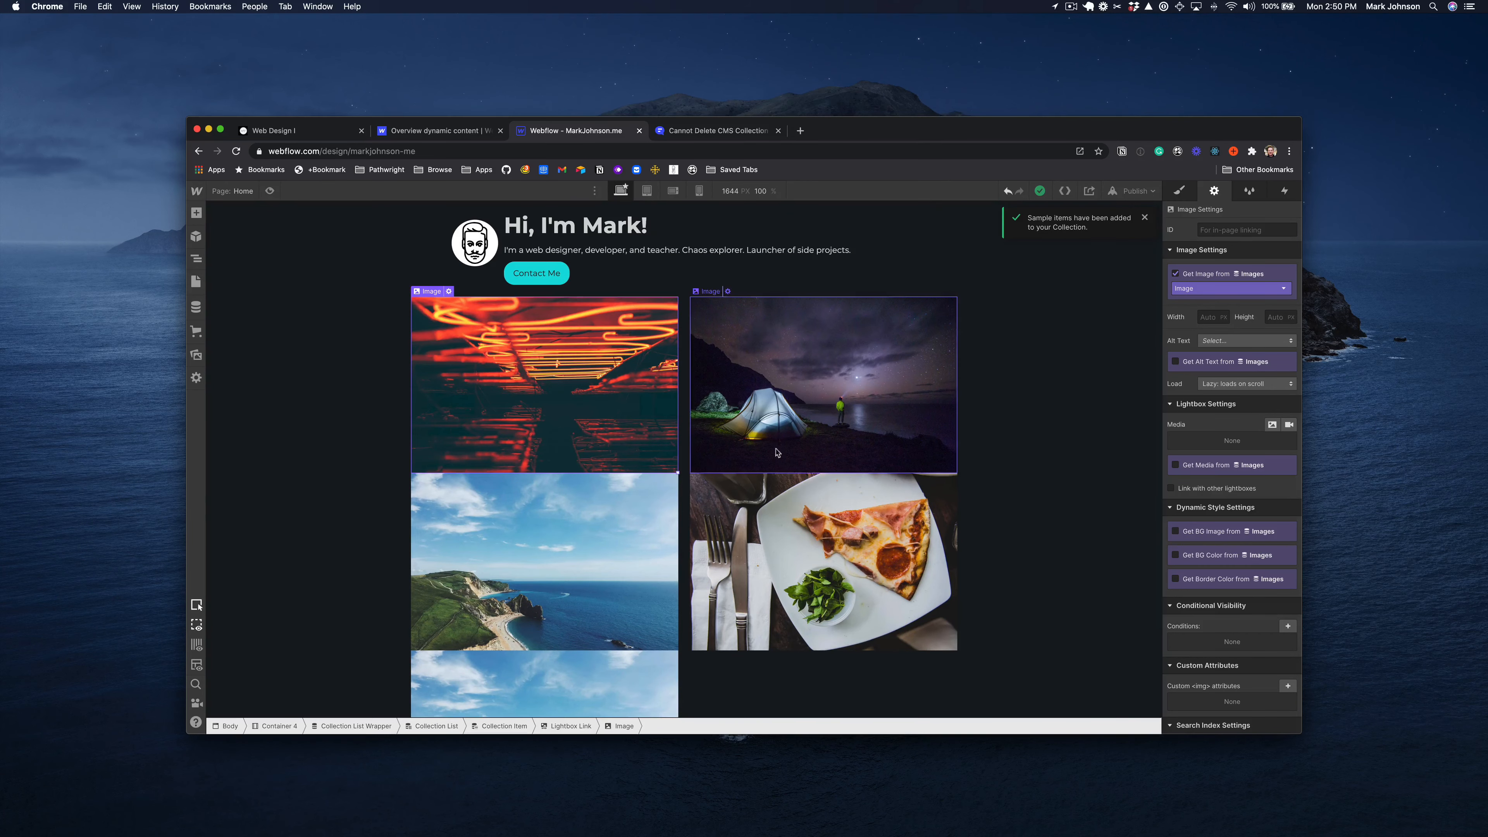
pyautogui.click(1183, 192)
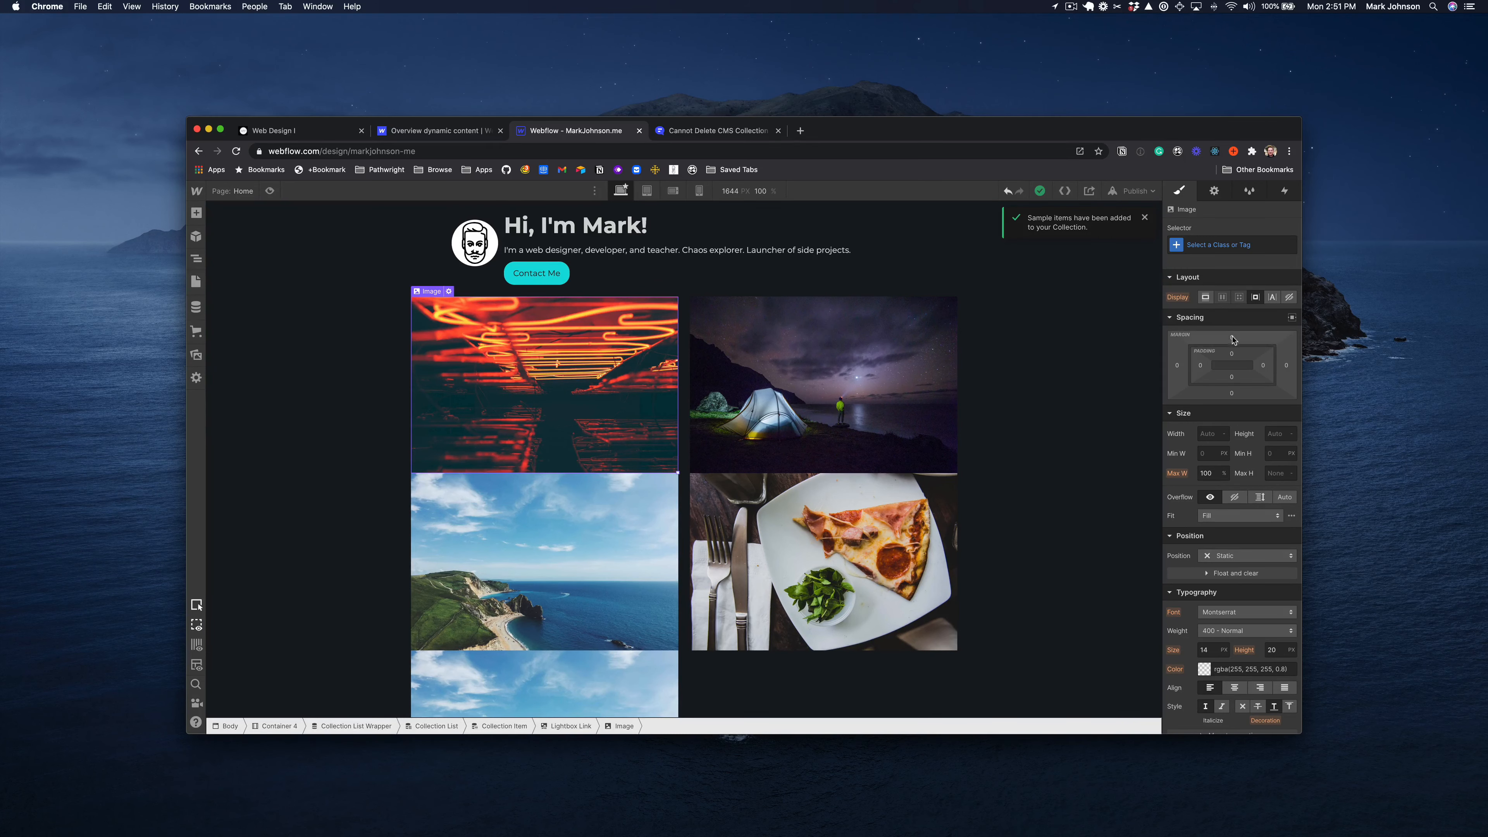
pyautogui.moveTo(1231, 337); pyautogui.dragTo(1237, 325)
pyautogui.click(1048, 371)
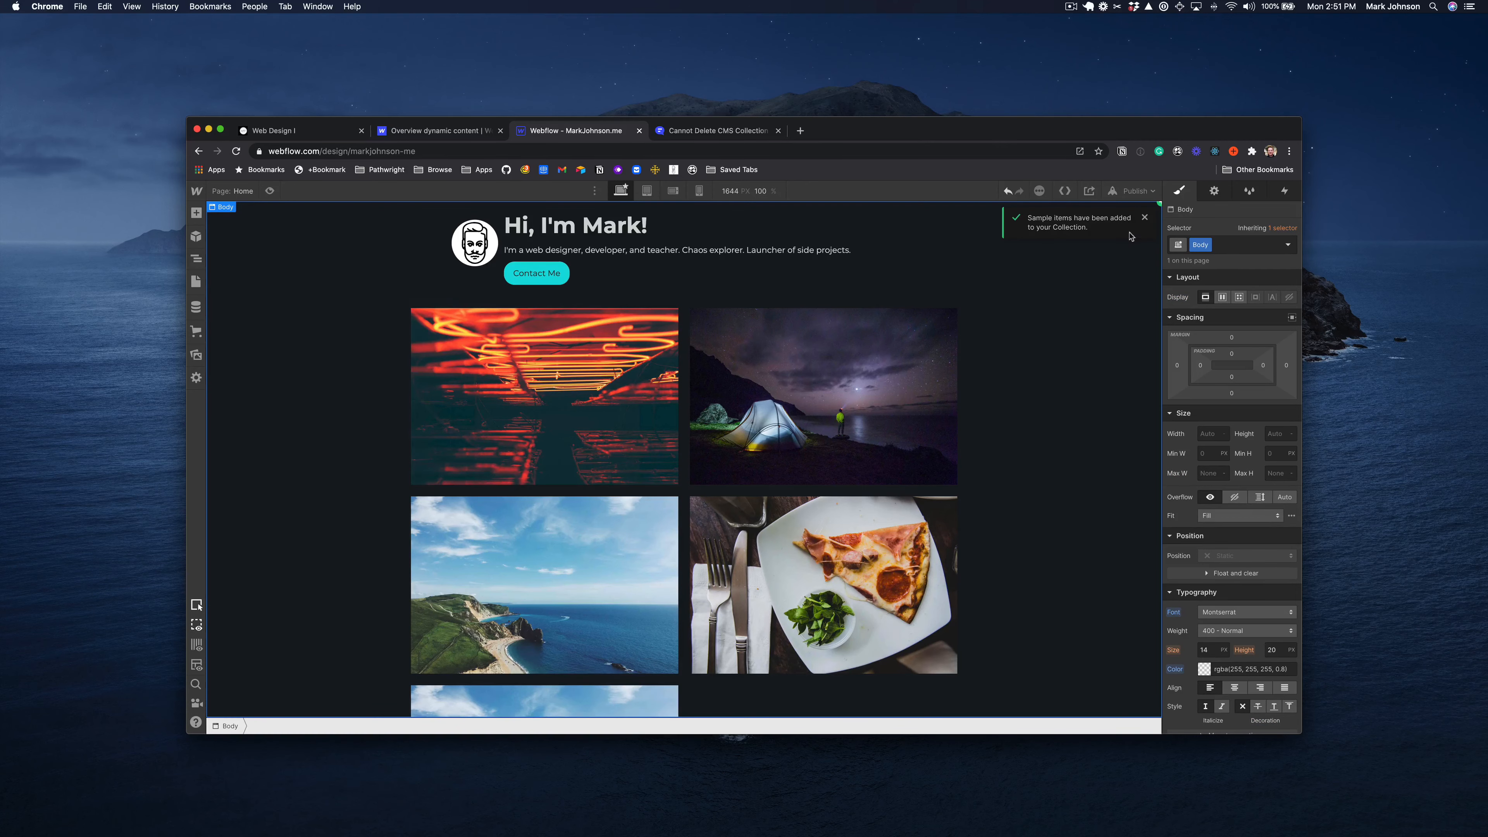
# Check the spacing of the whole image gallery in the designer and in page preview
pyautogui.scroll(-3, 700, 402)
pyautogui.scroll(3, 700, 402)
pyautogui.click(270, 191)
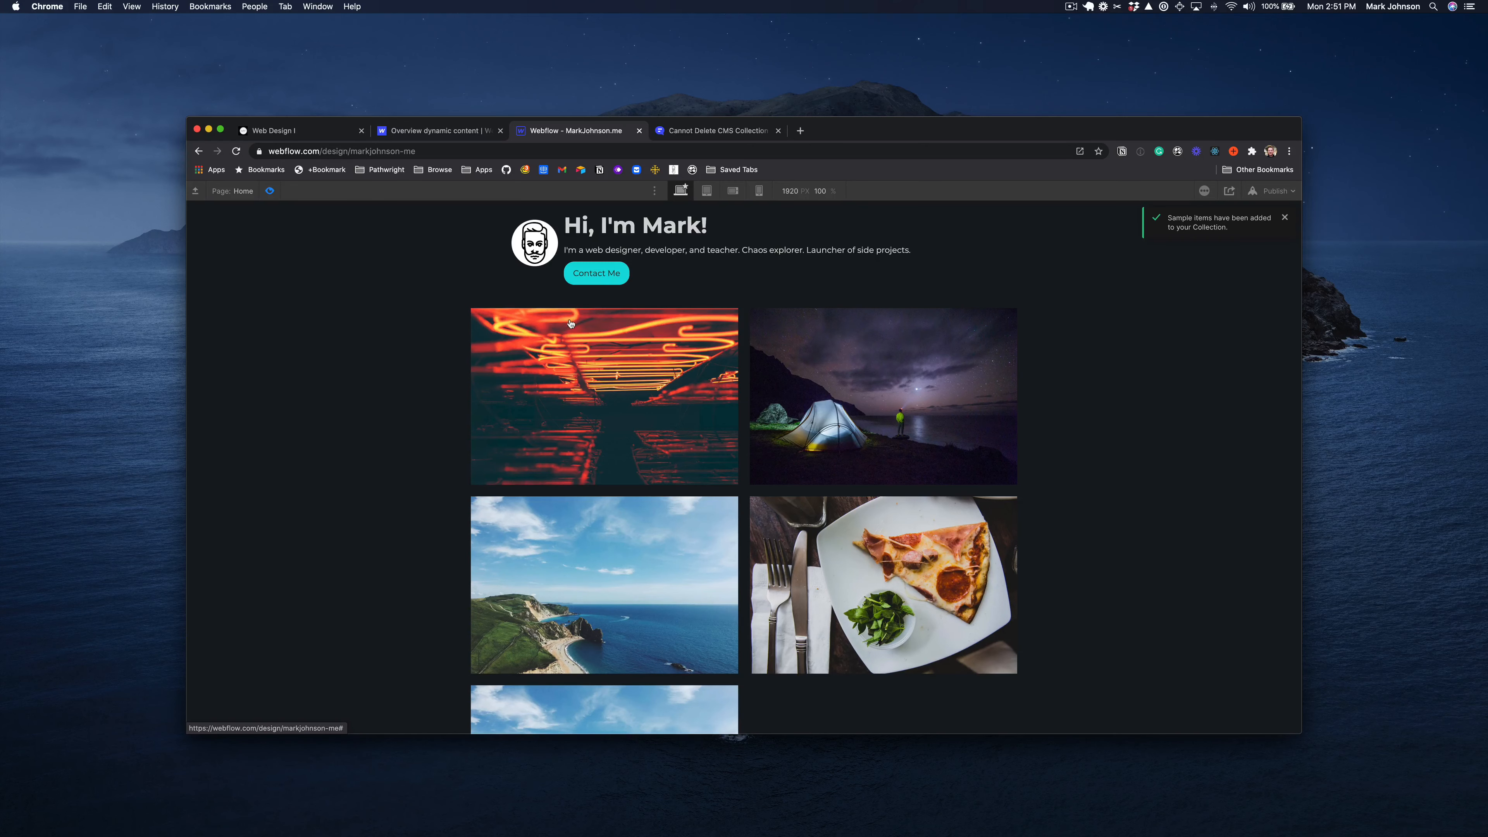
pyautogui.scroll(-2, 566, 323)
pyautogui.scroll(2, 666, 359)
pyautogui.click(270, 191)
# Bind the media of the gallery's Lightbox Link to the Image field of the Images collection
pyautogui.click(835, 396)
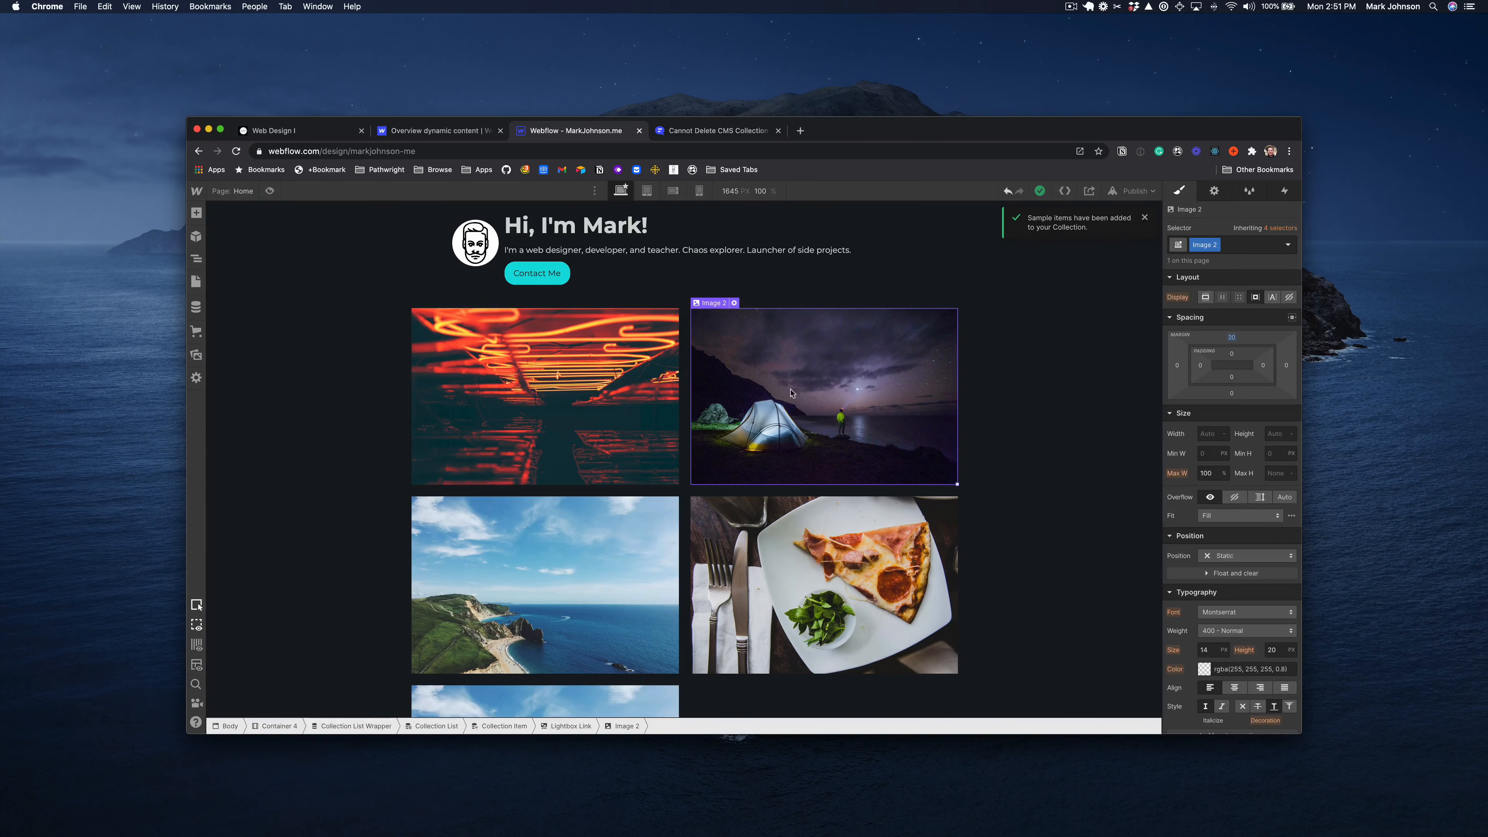
pyautogui.click(503, 355)
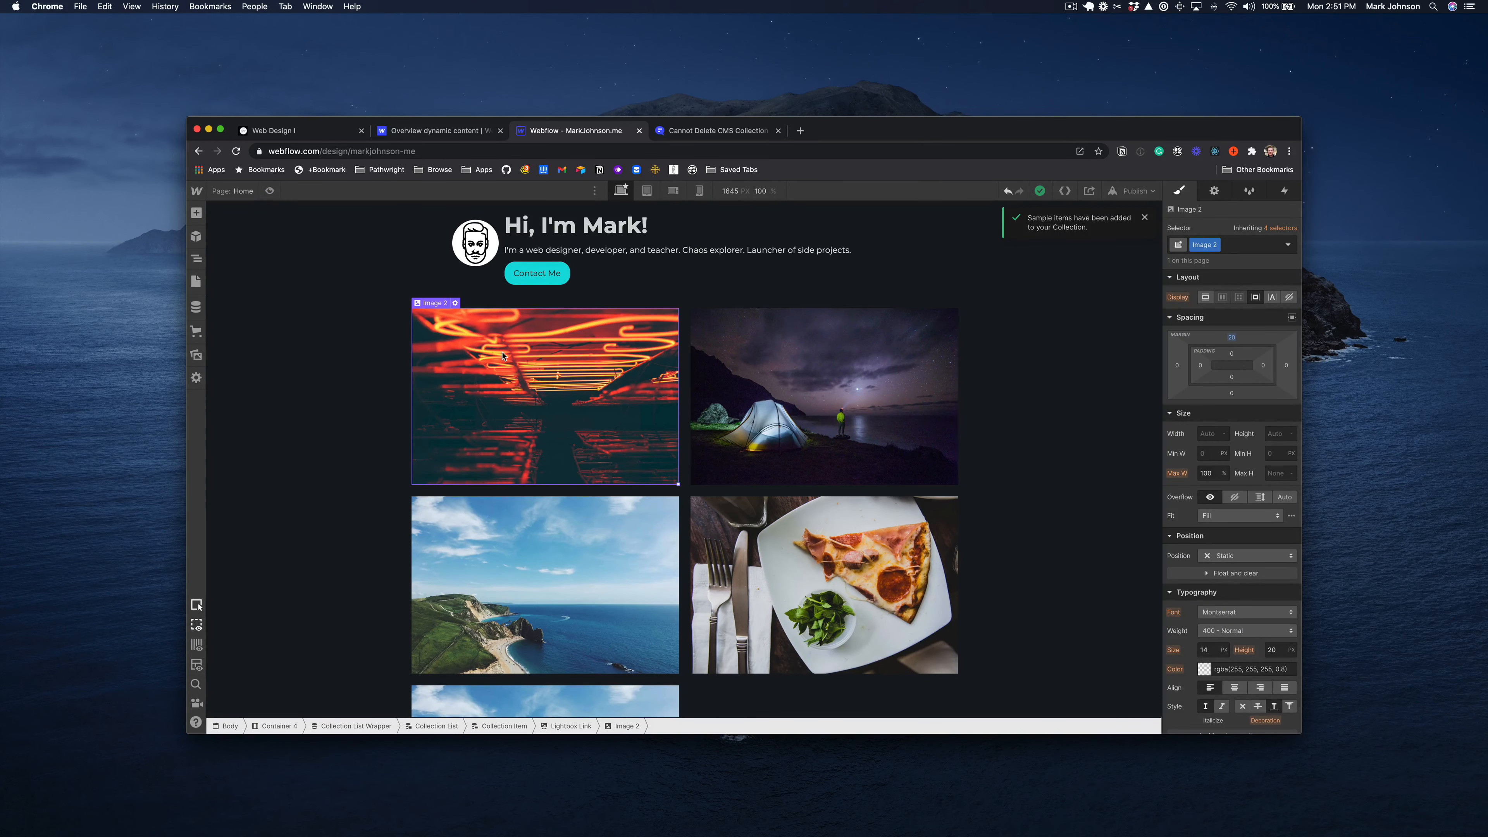
pyautogui.click(196, 259)
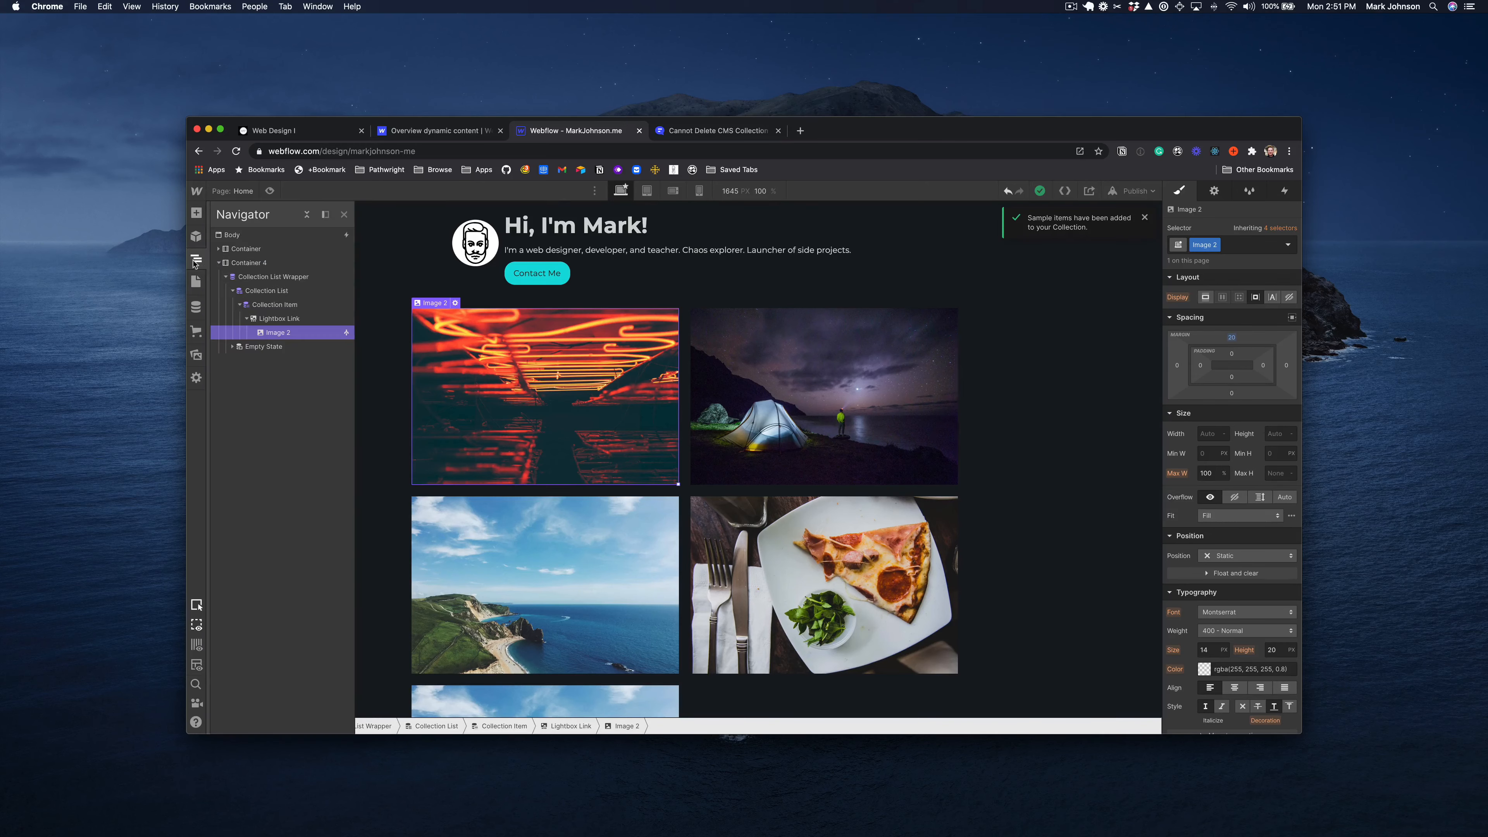
pyautogui.click(298, 319)
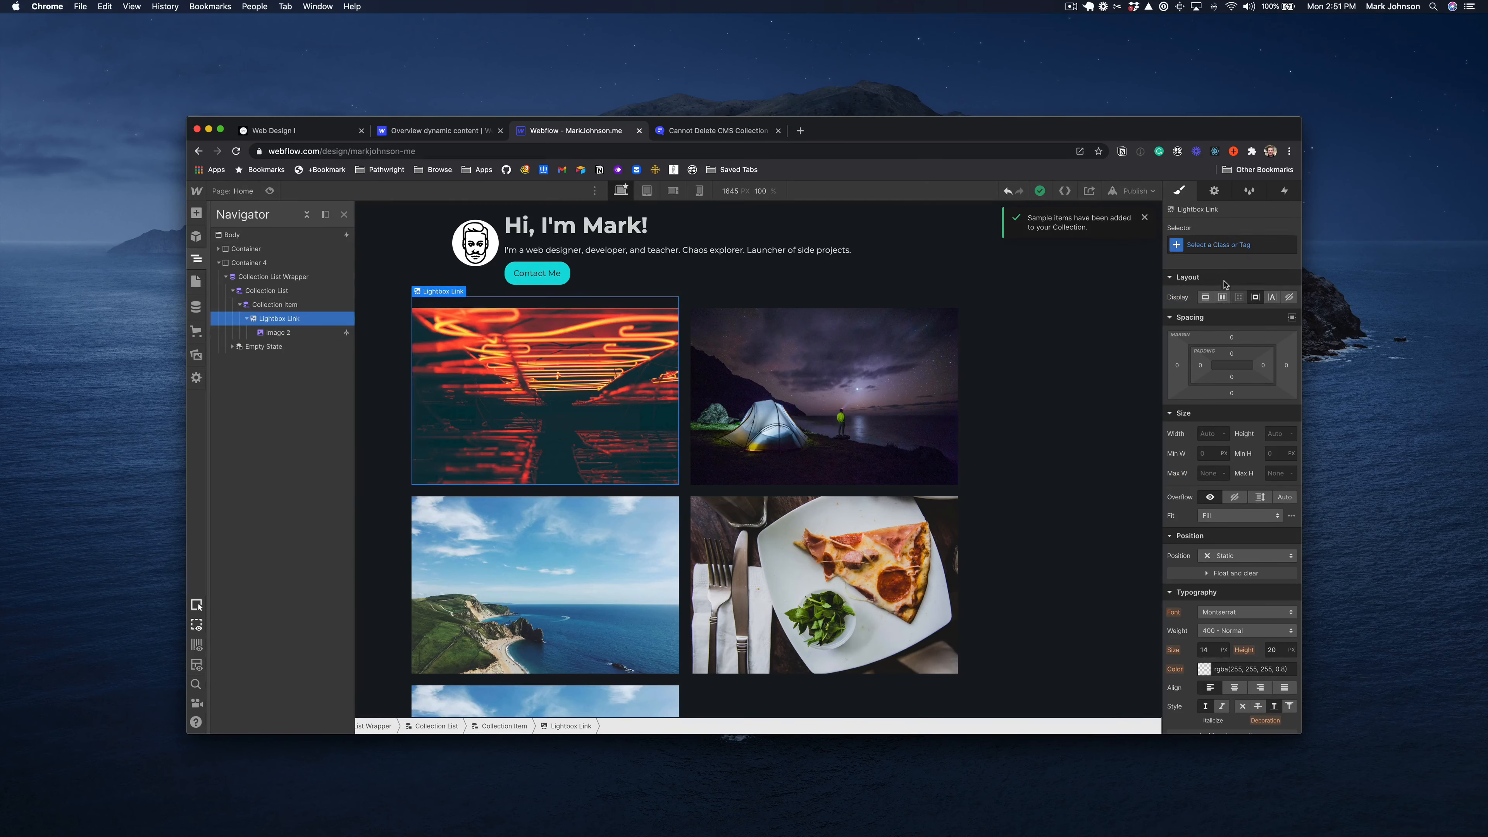
pyautogui.click(1214, 194)
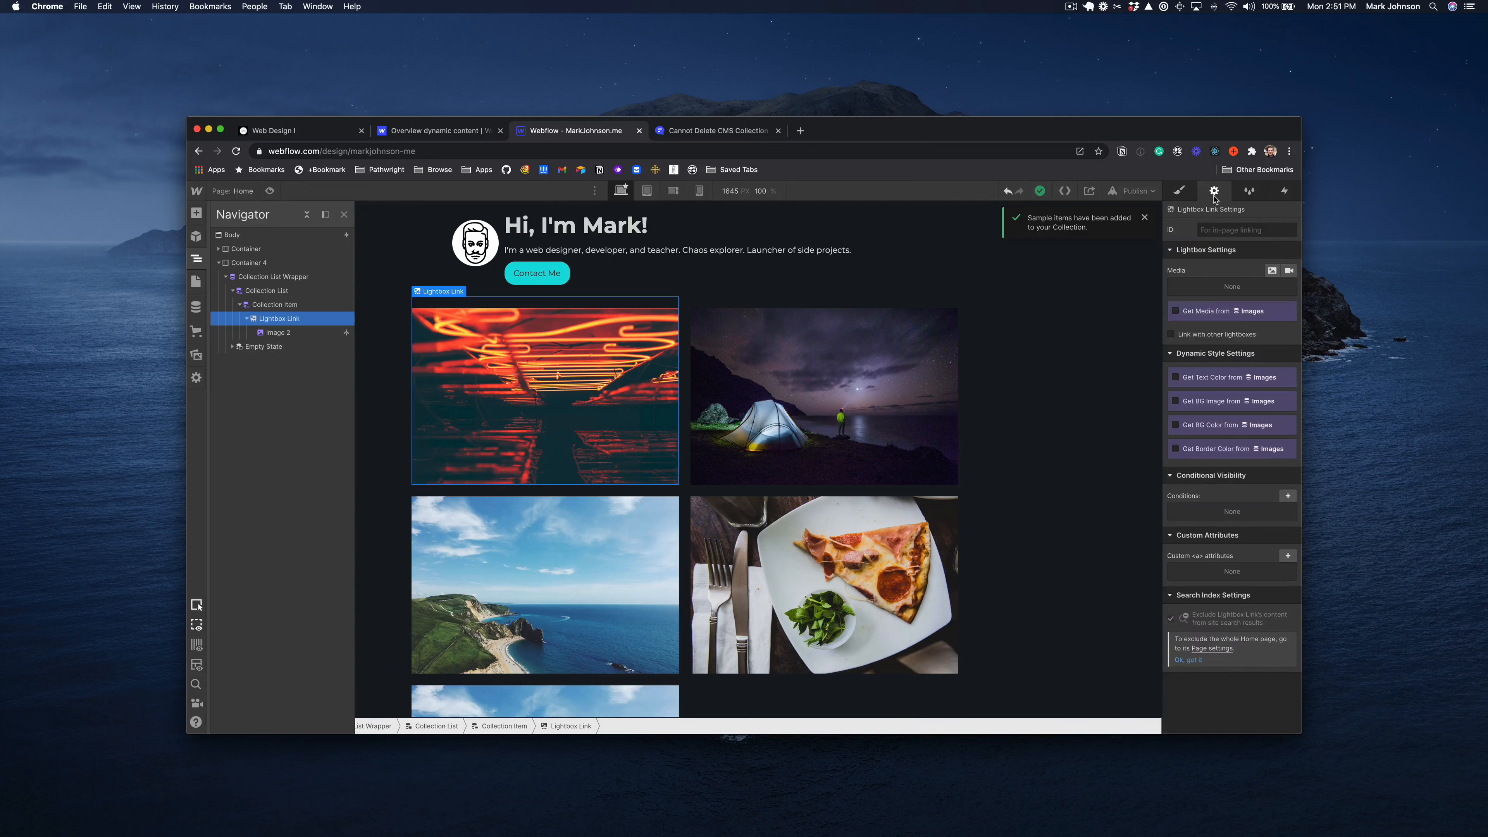
pyautogui.click(1174, 311)
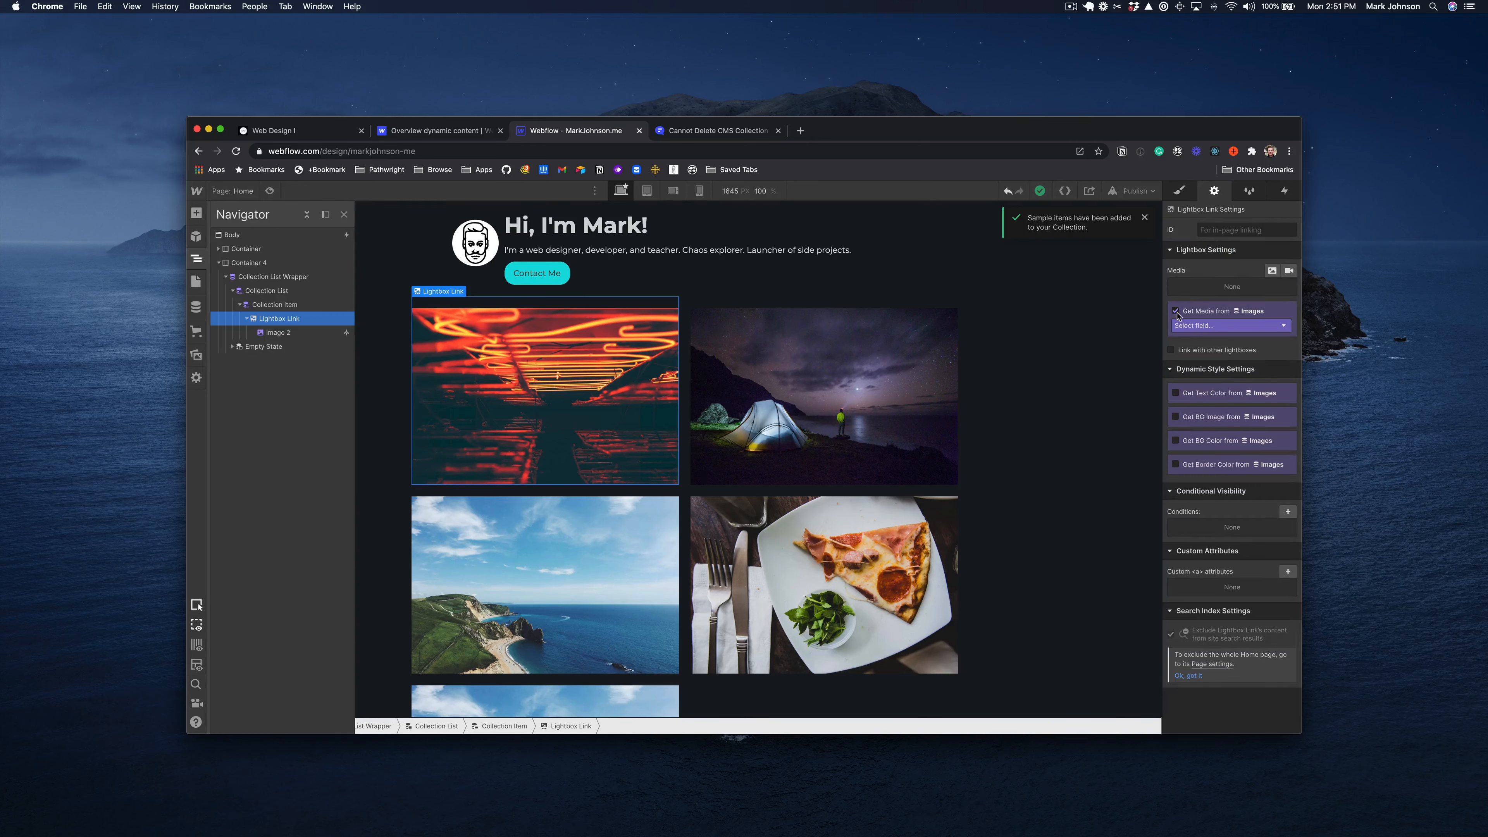
pyautogui.click(1200, 326)
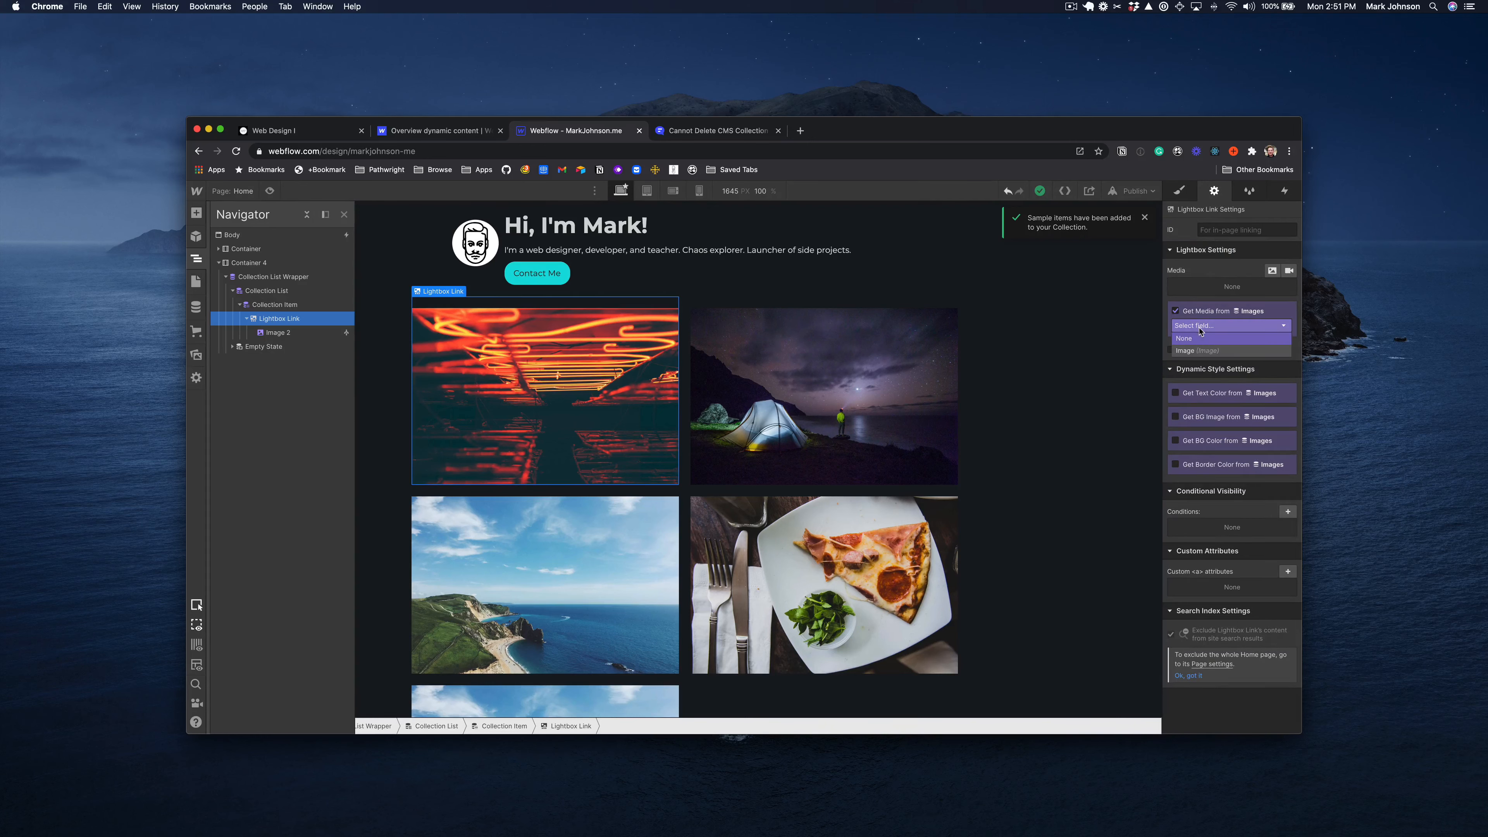
pyautogui.click(1200, 352)
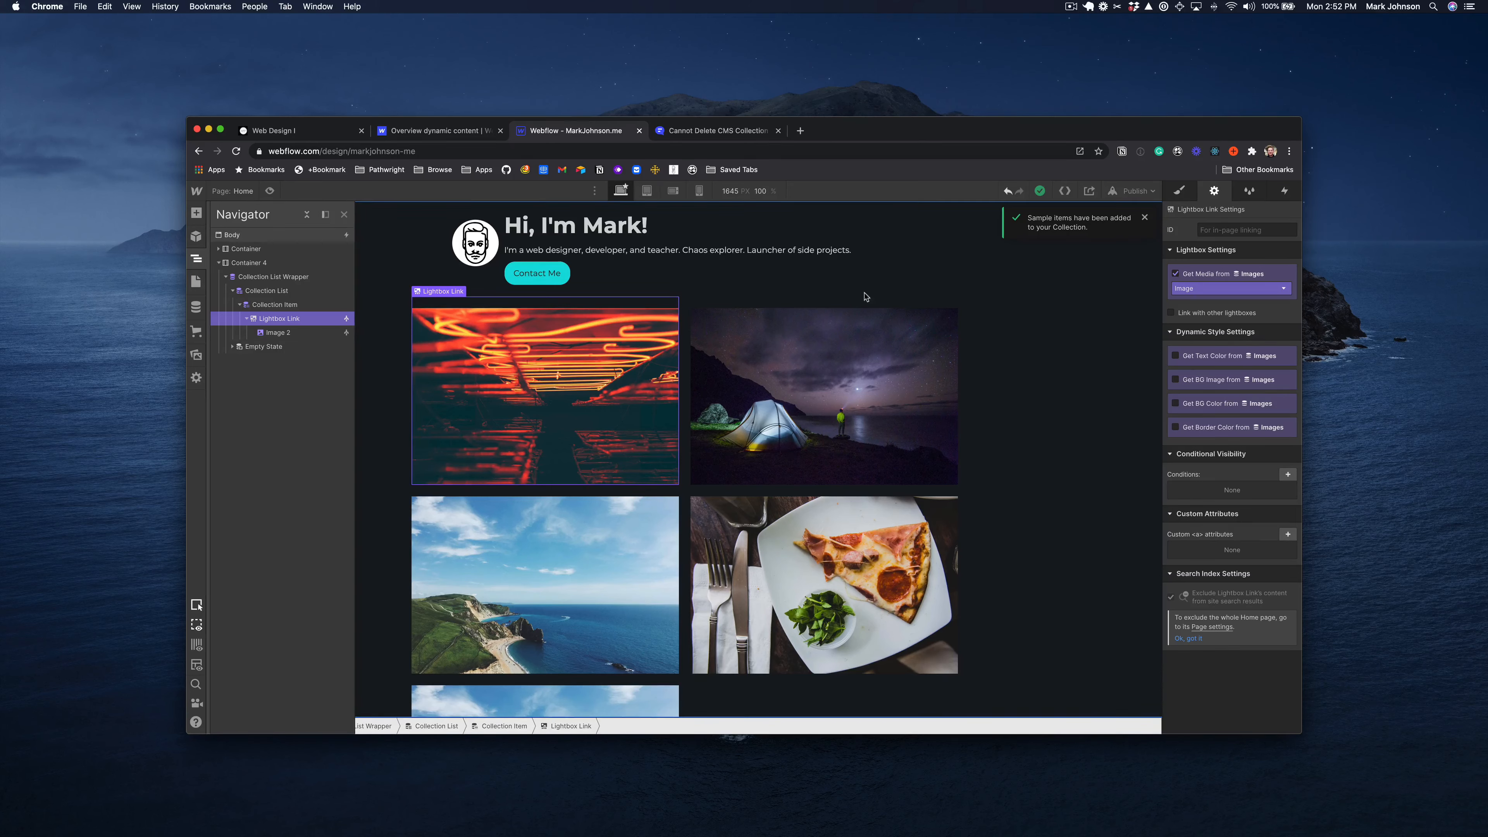
# Preview the page and test the lightboxes of the neon lights and tent images
pyautogui.click(270, 191)
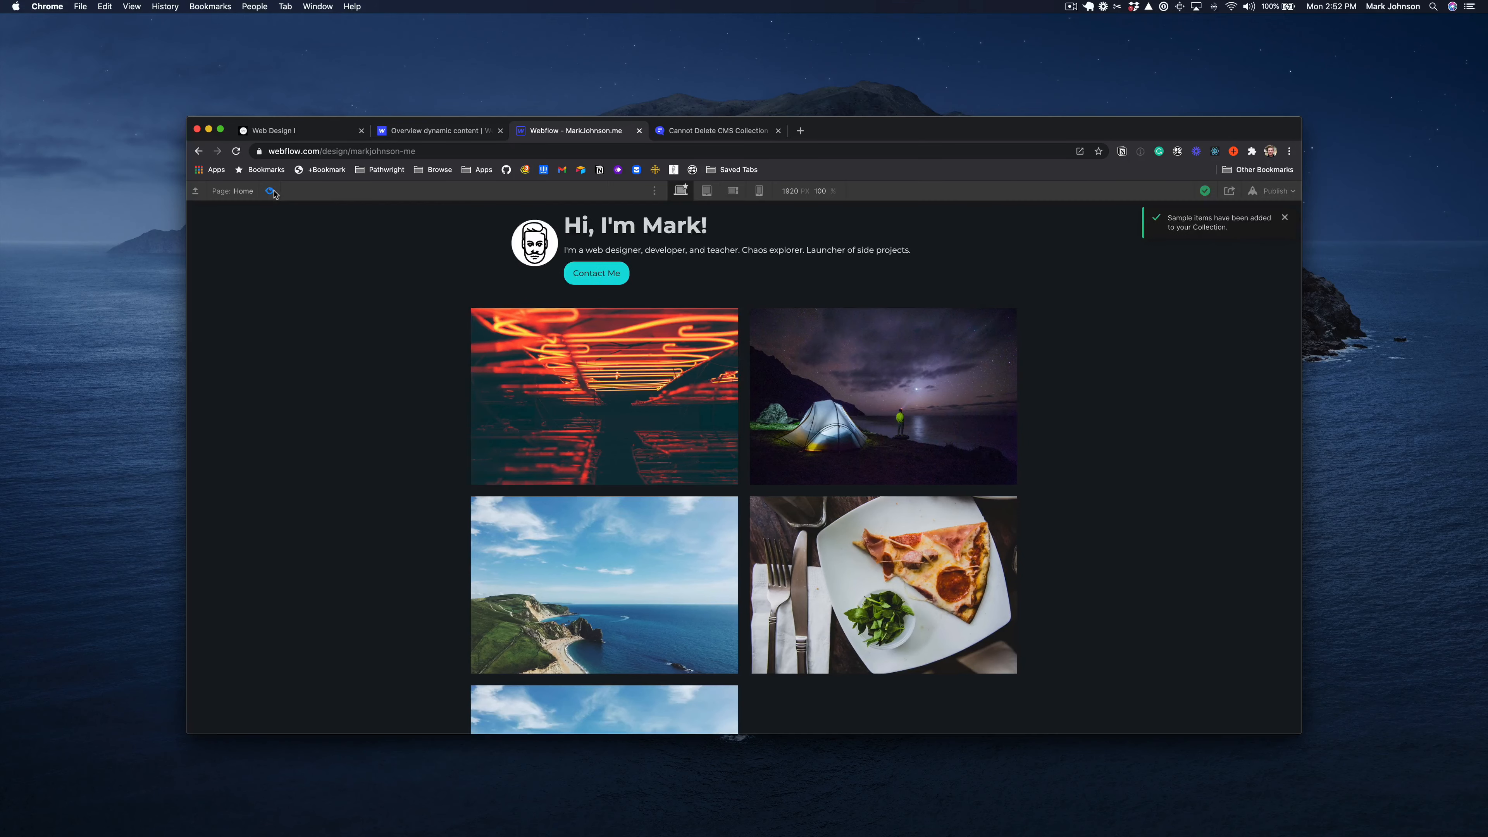
pyautogui.click(544, 386)
pyautogui.click(1203, 466)
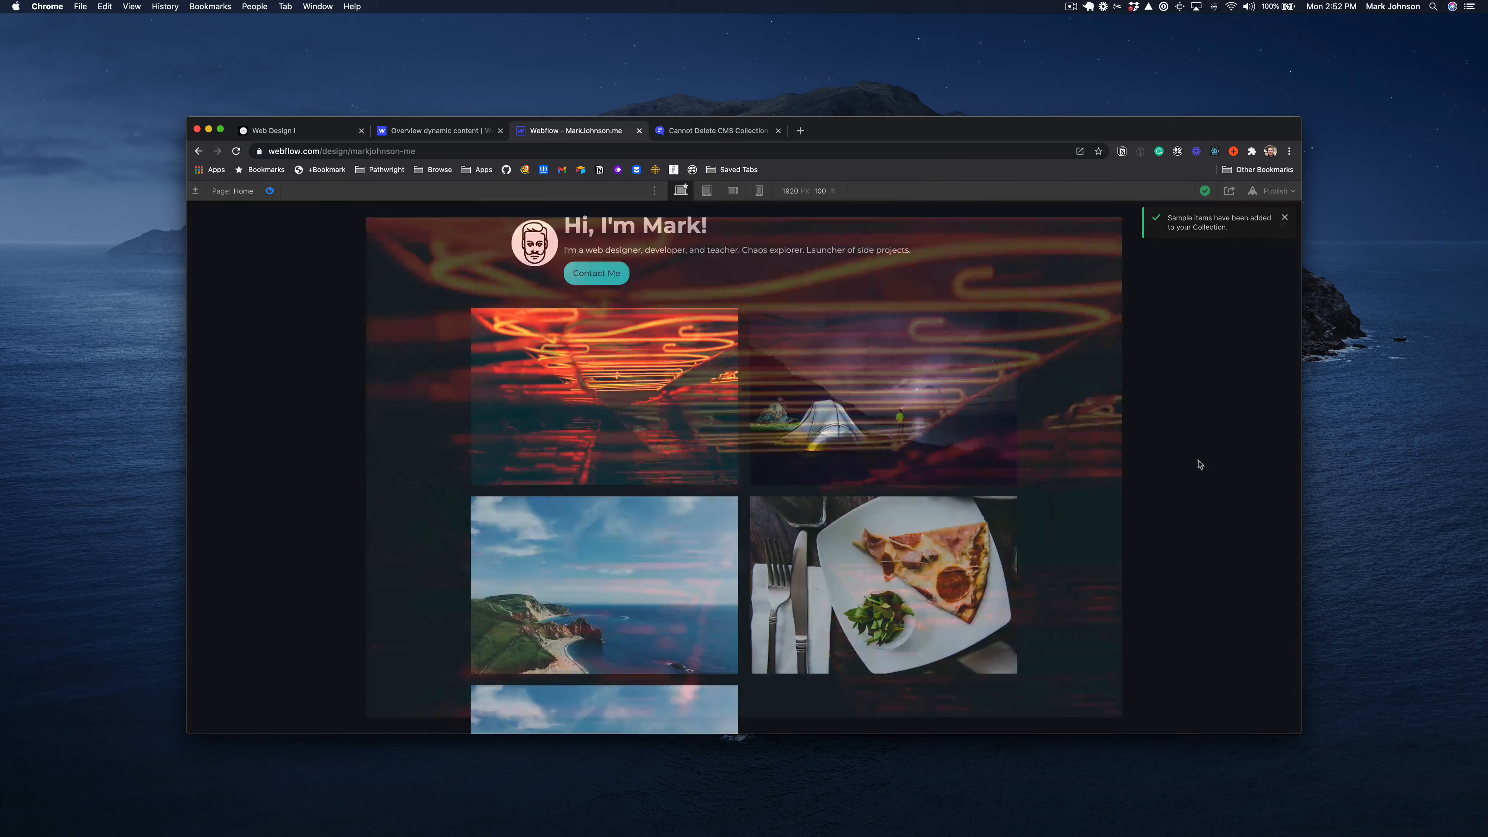
pyautogui.click(851, 412)
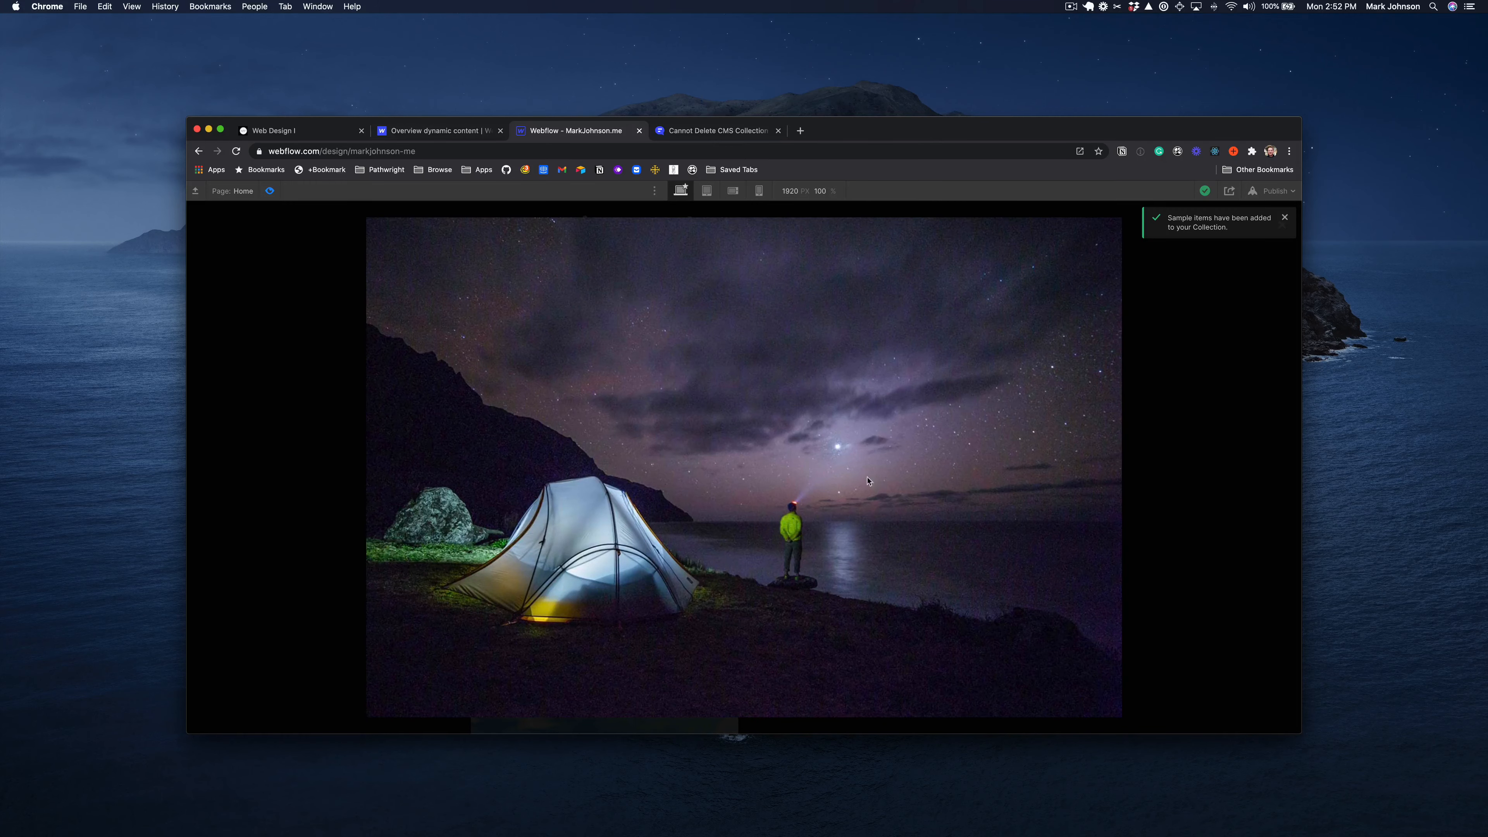
pyautogui.click(1157, 433)
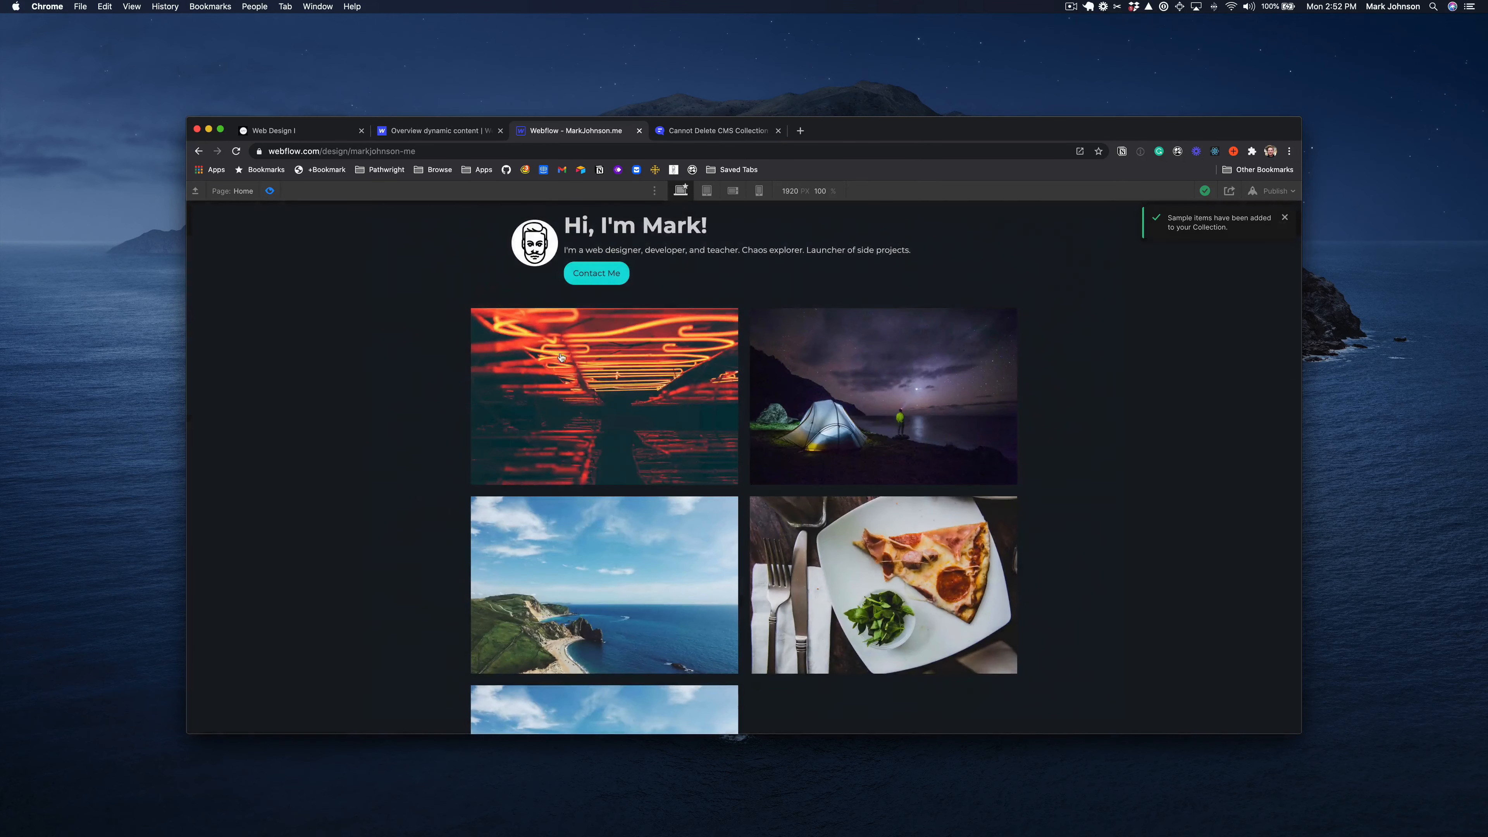
pyautogui.click(269, 190)
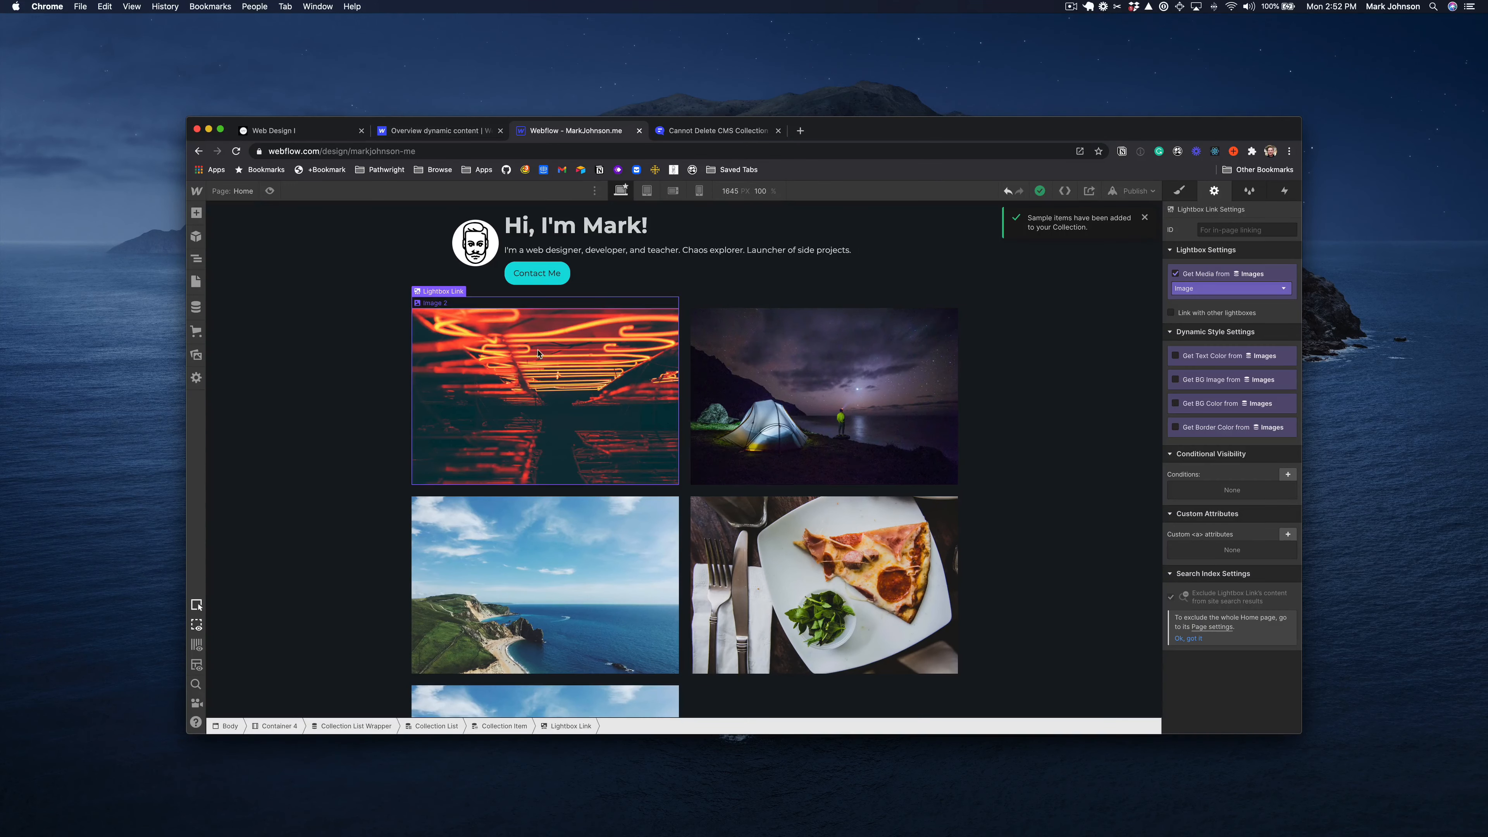
# Link the lightbox with the other lightboxes under the group name home-gallery
pyautogui.click(1172, 313)
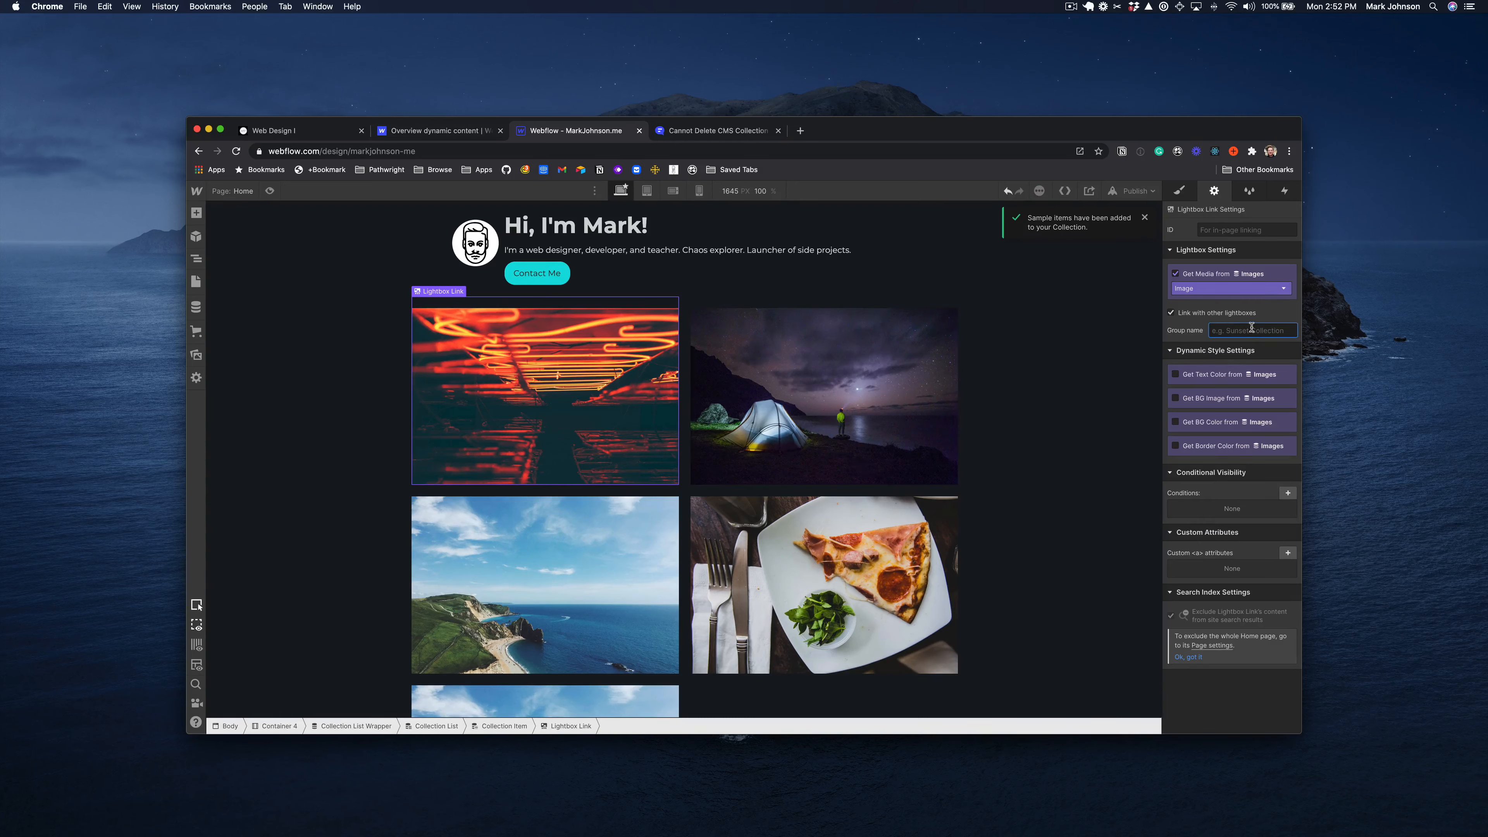
pyautogui.write('home-gallery')
# Preview the page and browse through the linked gallery images using the lightbox's arrows and thumbnails
pyautogui.click(270, 191)
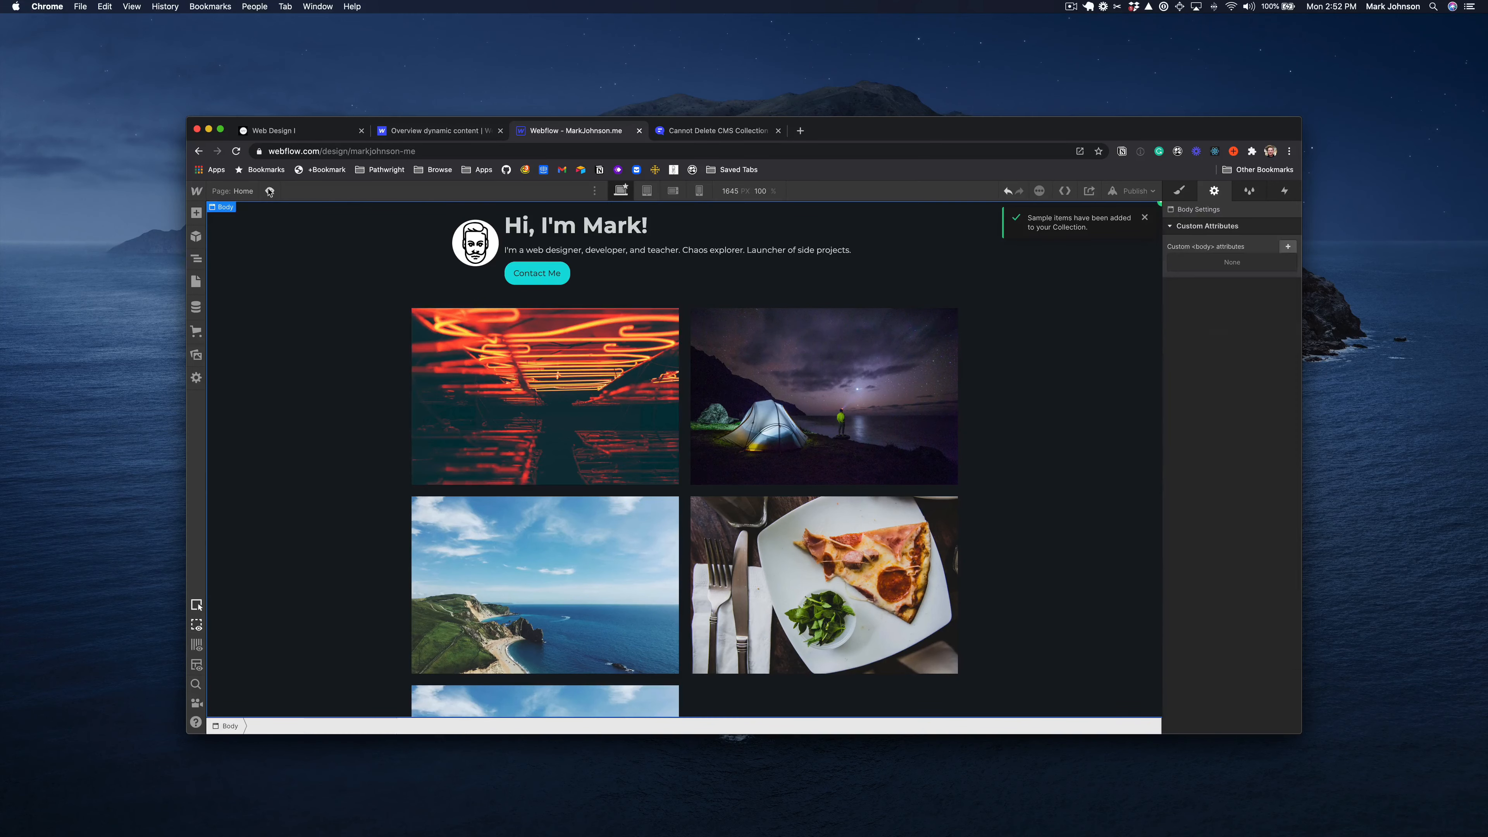
pyautogui.click(606, 366)
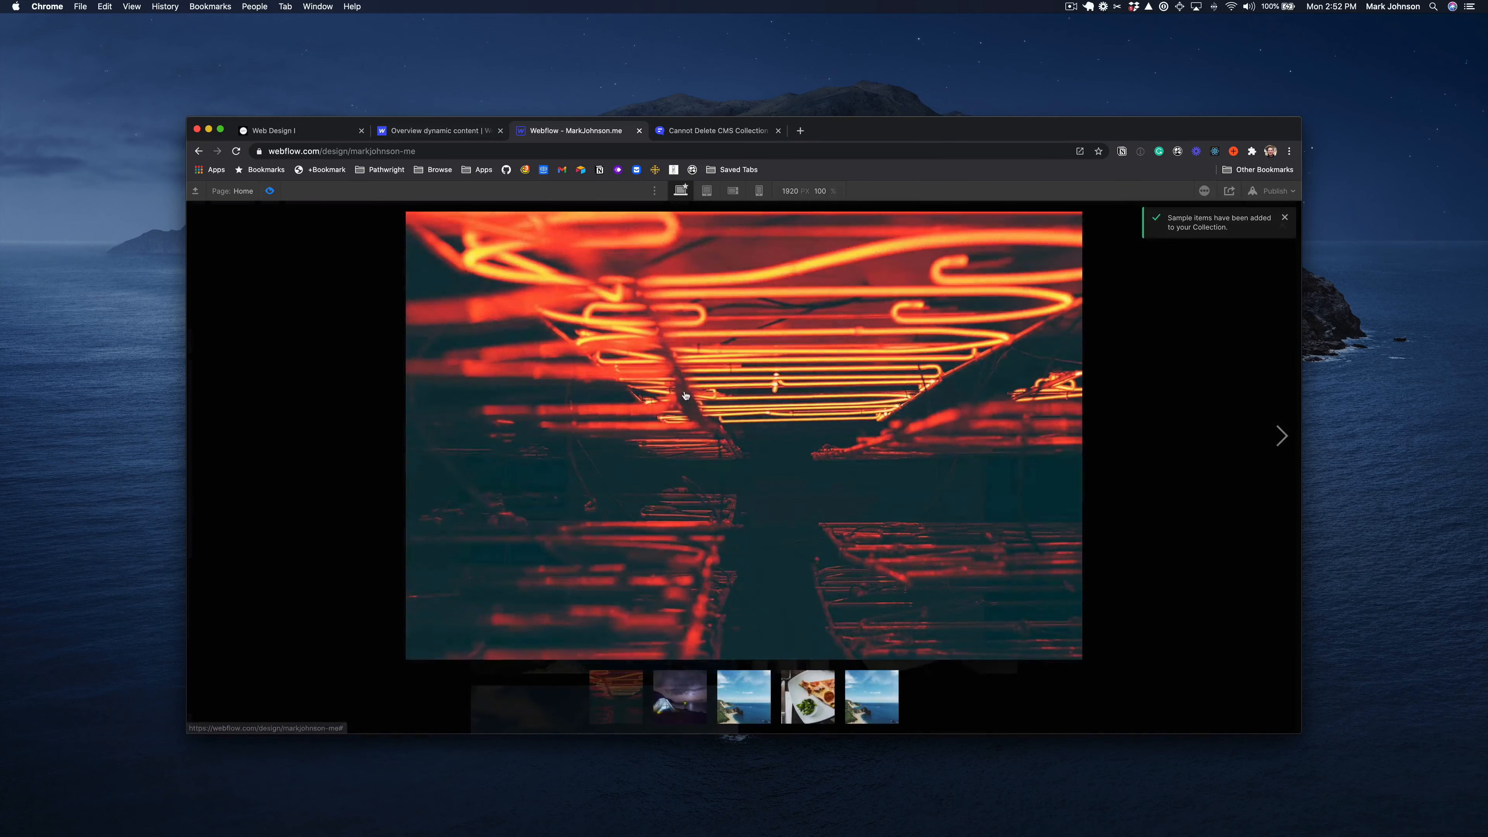
pyautogui.click(1281, 437)
pyautogui.click(1280, 436)
pyautogui.click(816, 707)
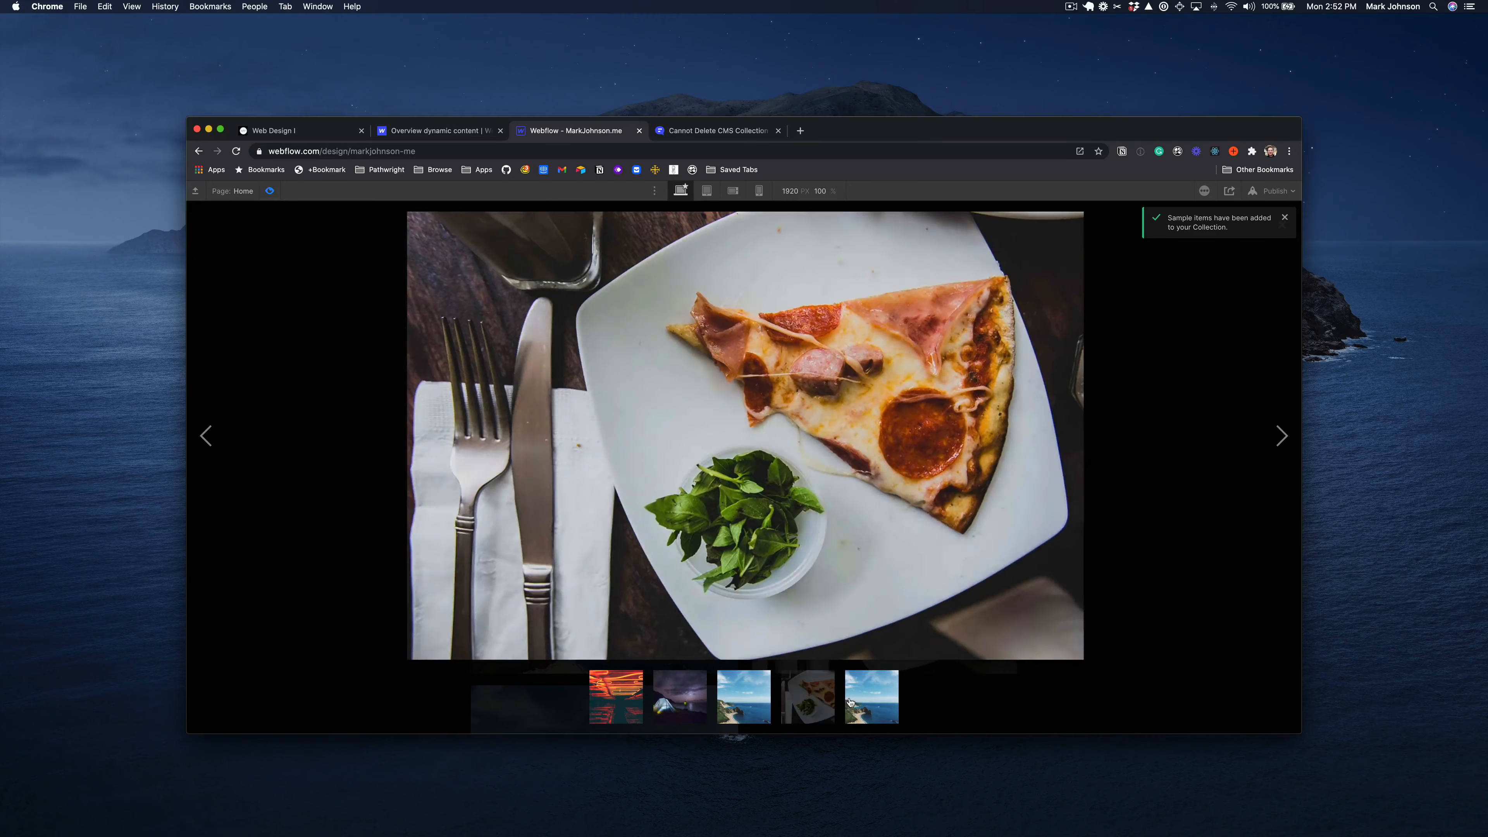
pyautogui.click(864, 704)
pyautogui.click(807, 701)
pyautogui.click(680, 700)
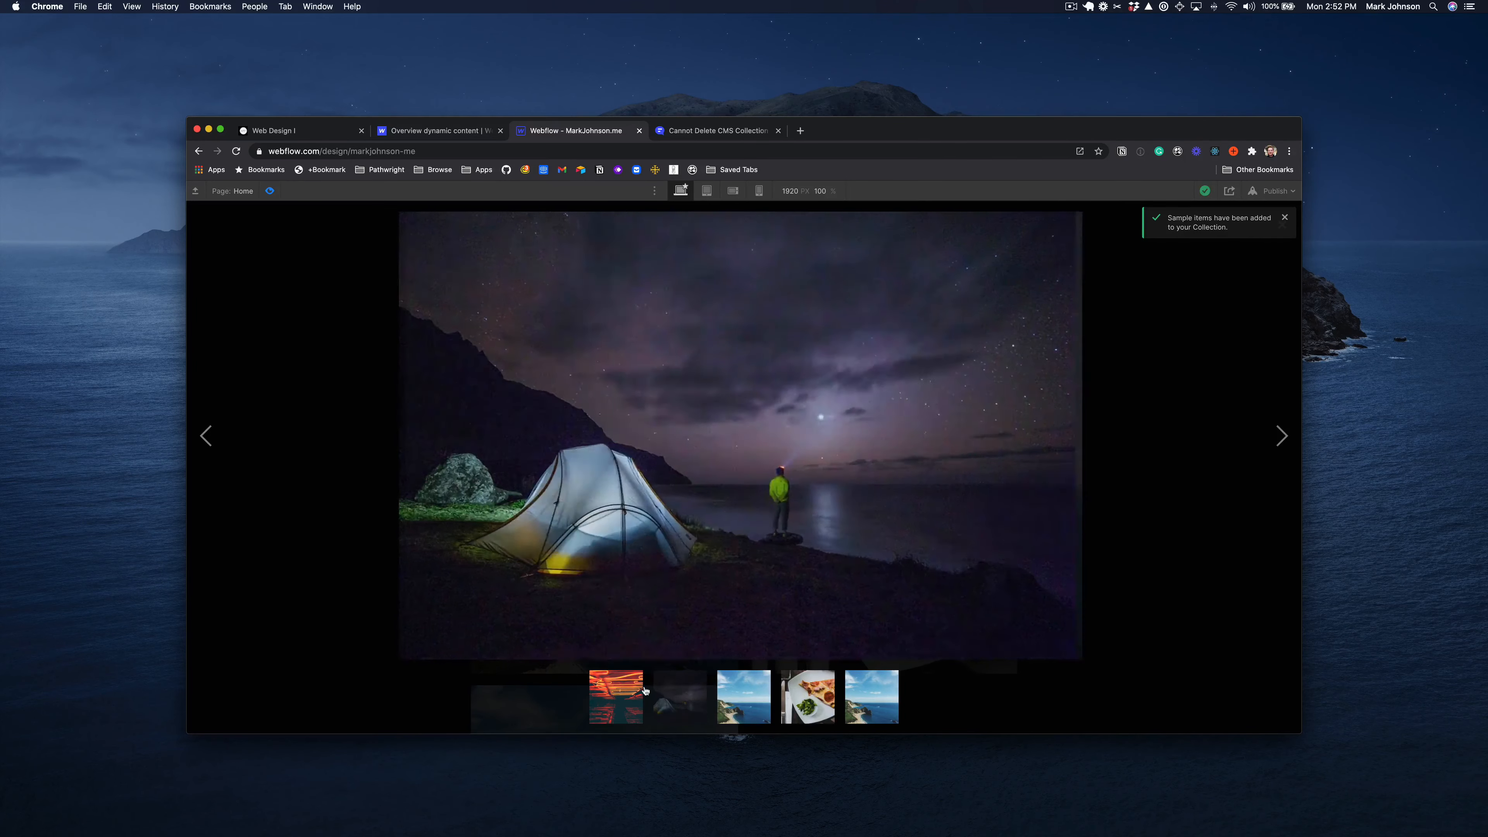
pyautogui.click(619, 693)
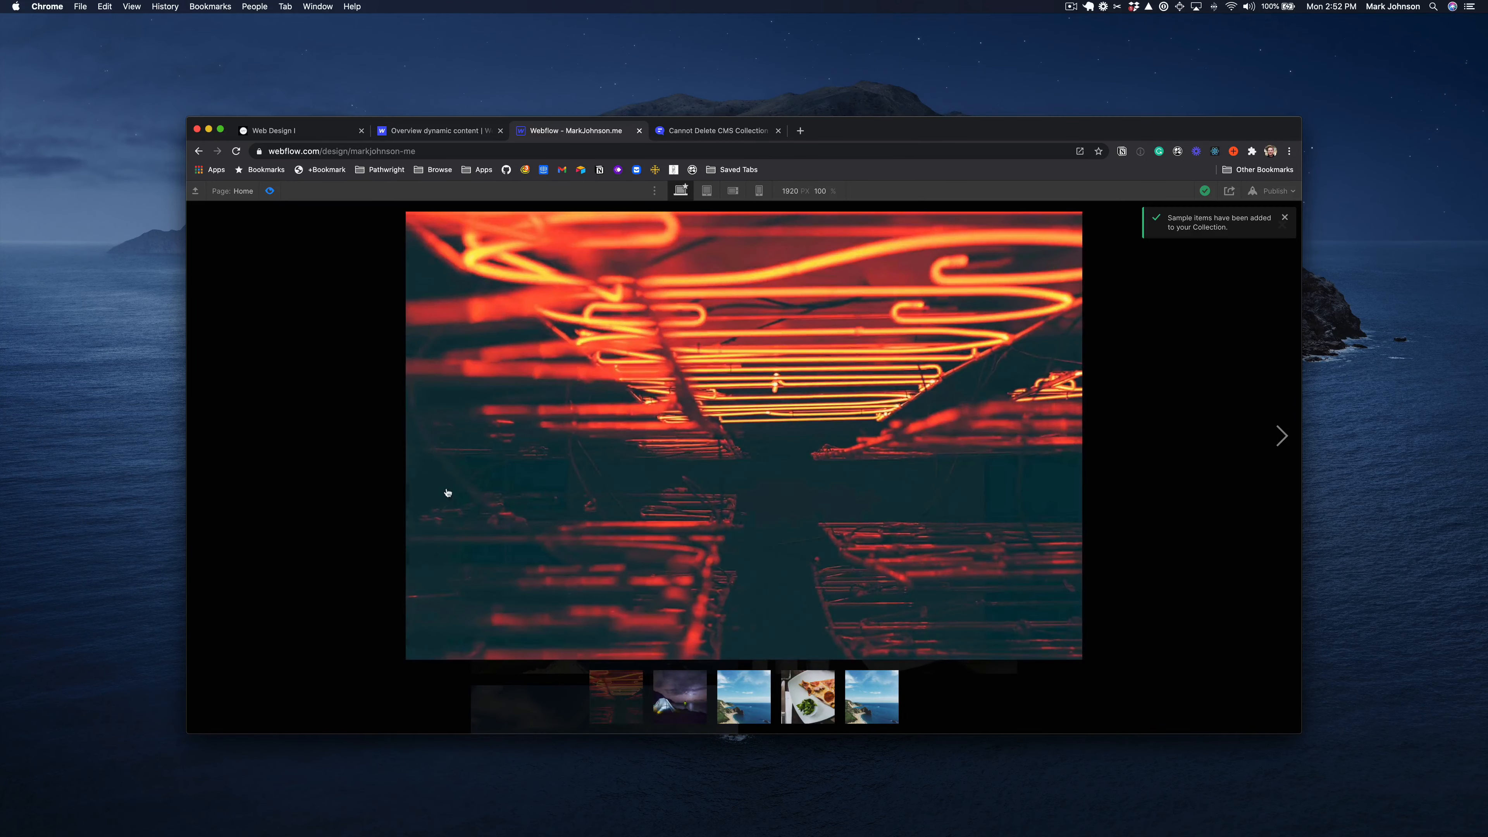
pyautogui.click(1285, 217)
pyautogui.click(1263, 386)
pyautogui.scroll(-3, 589, 385)
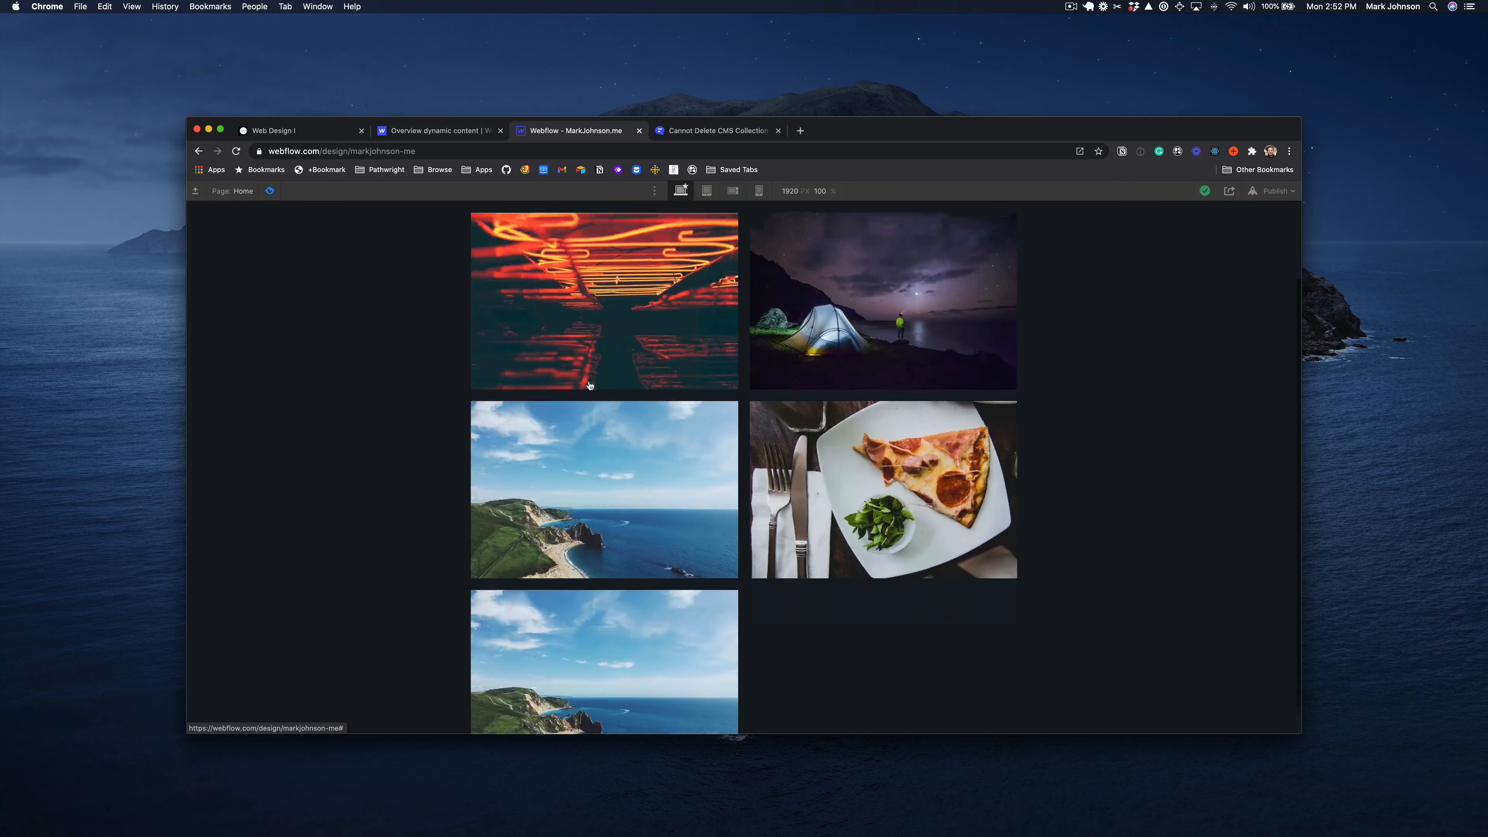
pyautogui.scroll(3, 589, 385)
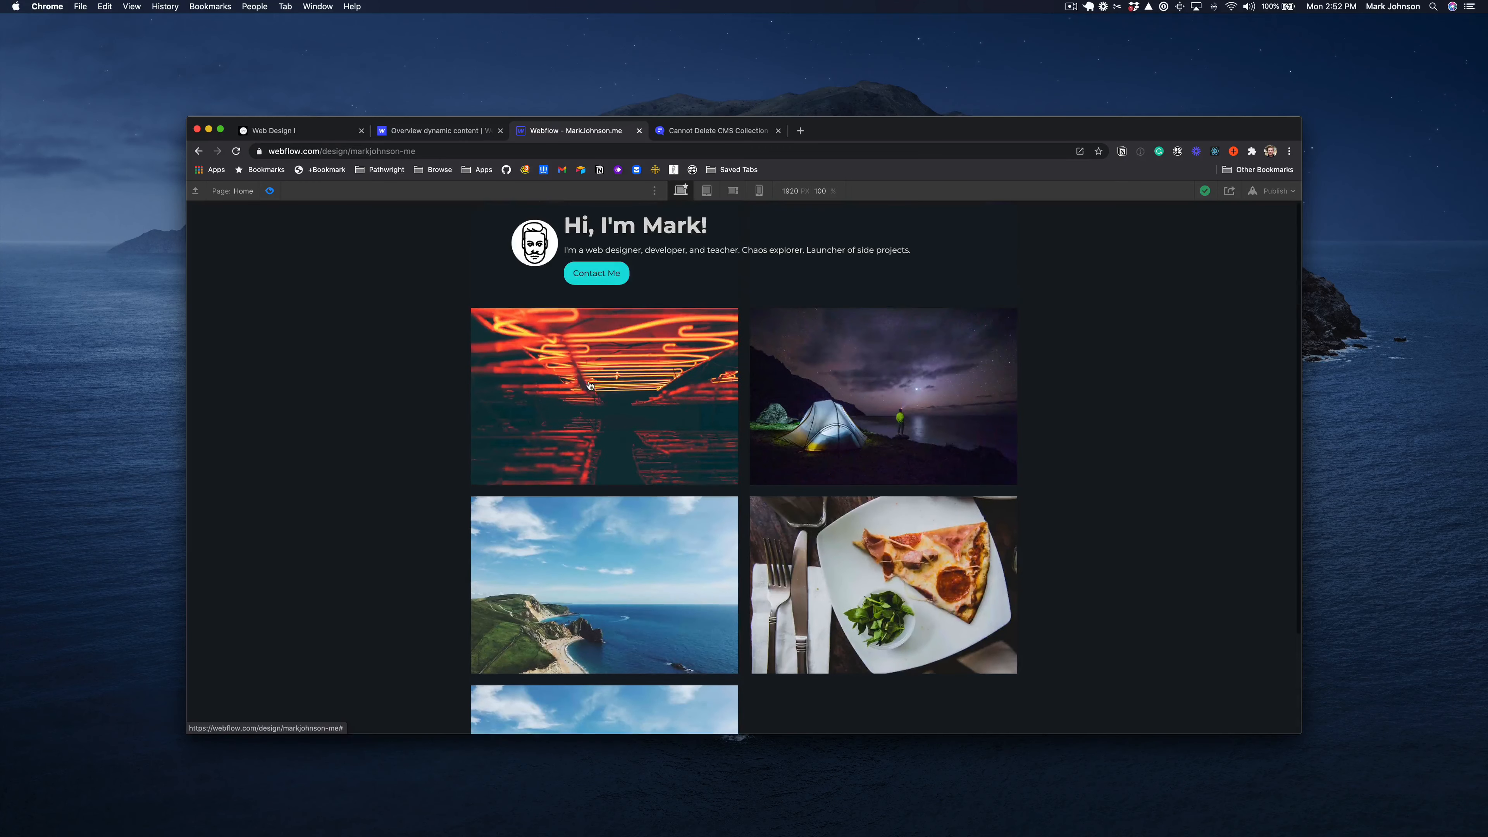
pyautogui.click(270, 192)
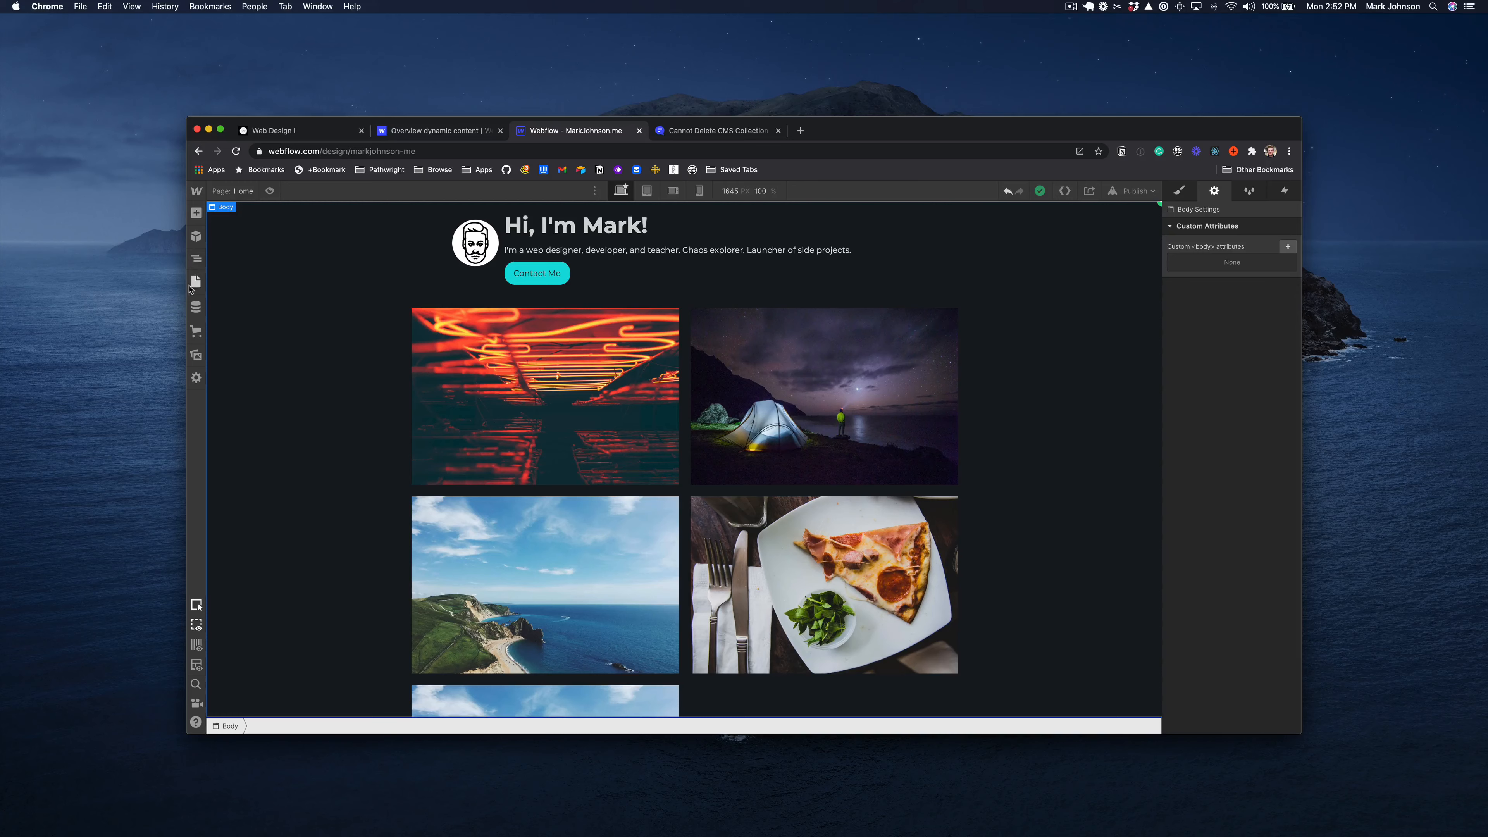
# Create a new CMS collection from the Blog Posts template and add 10 sample items
pyautogui.click(196, 307)
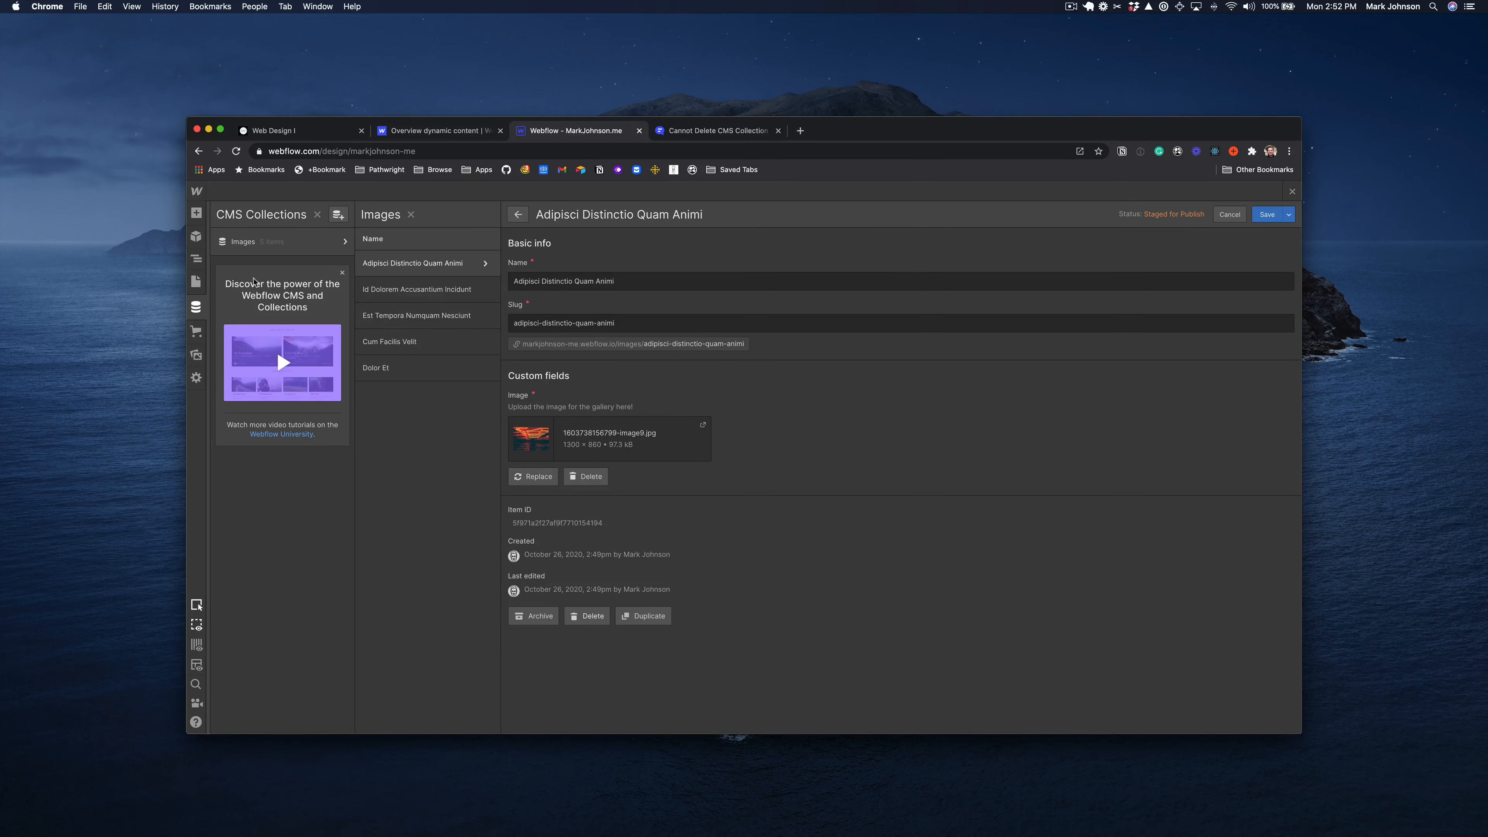
pyautogui.click(338, 214)
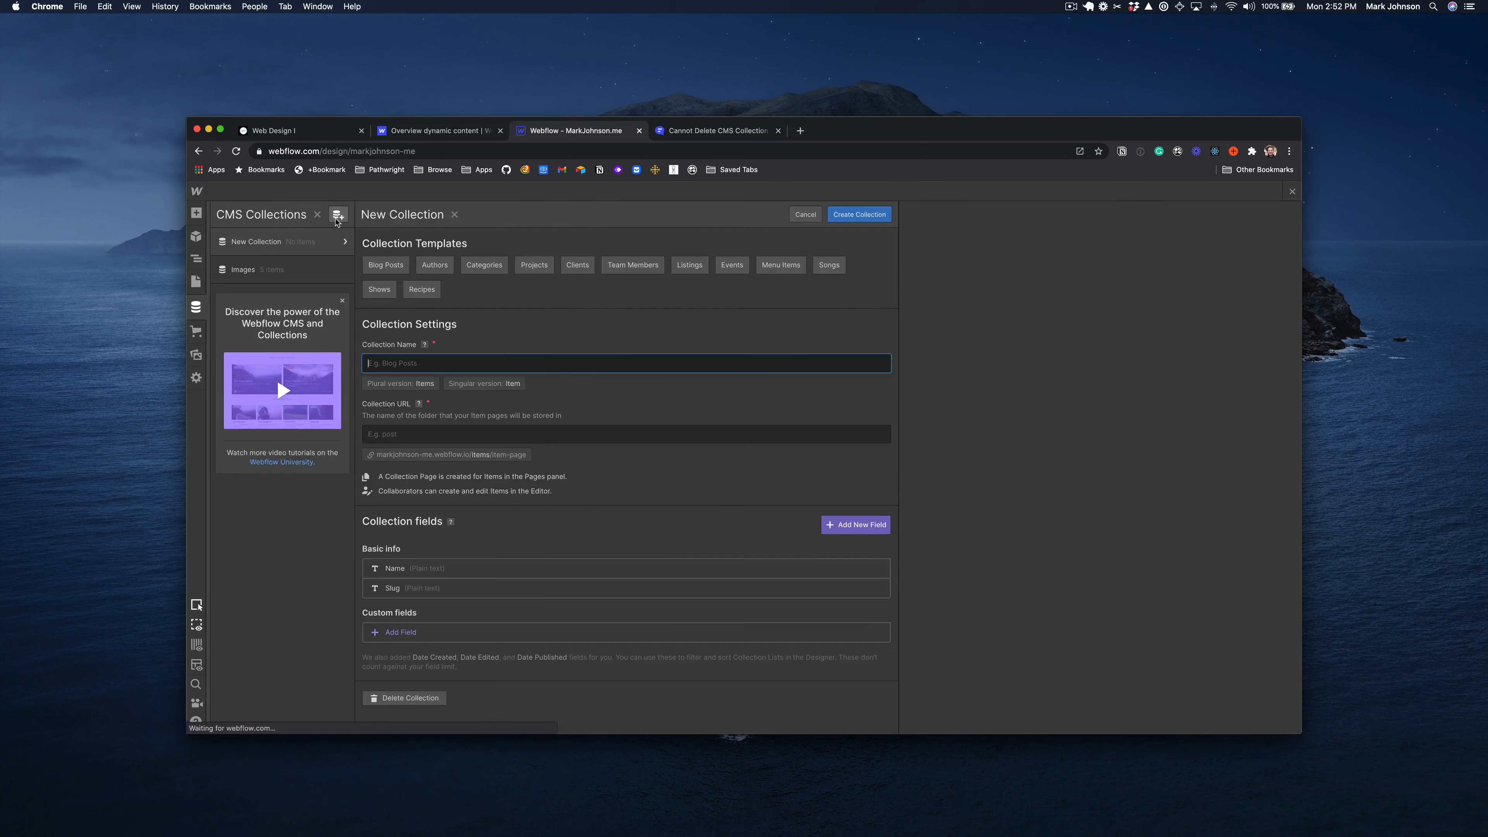
pyautogui.click(382, 269)
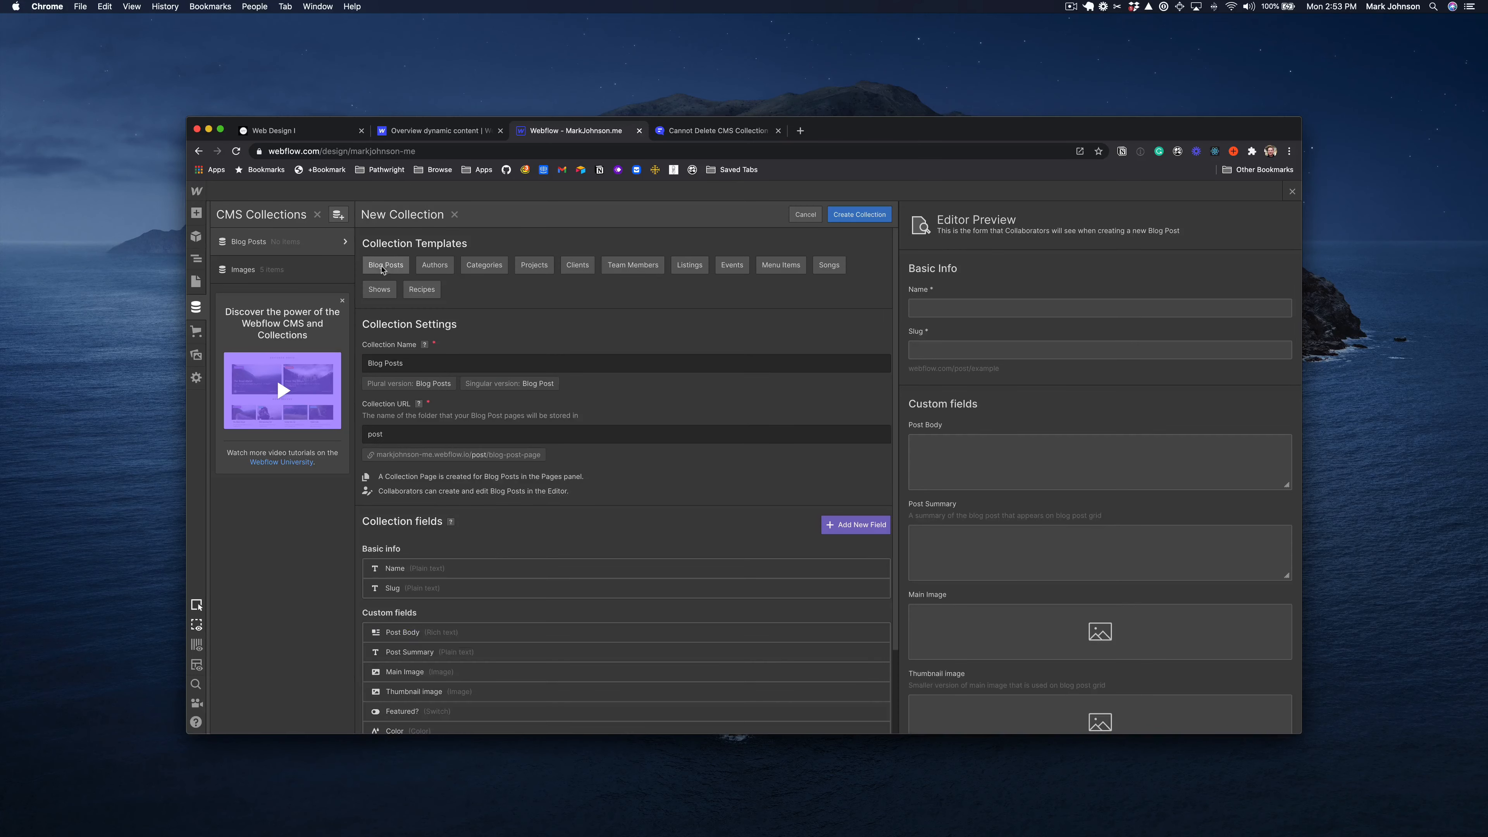
pyautogui.scroll(-3, 410, 340)
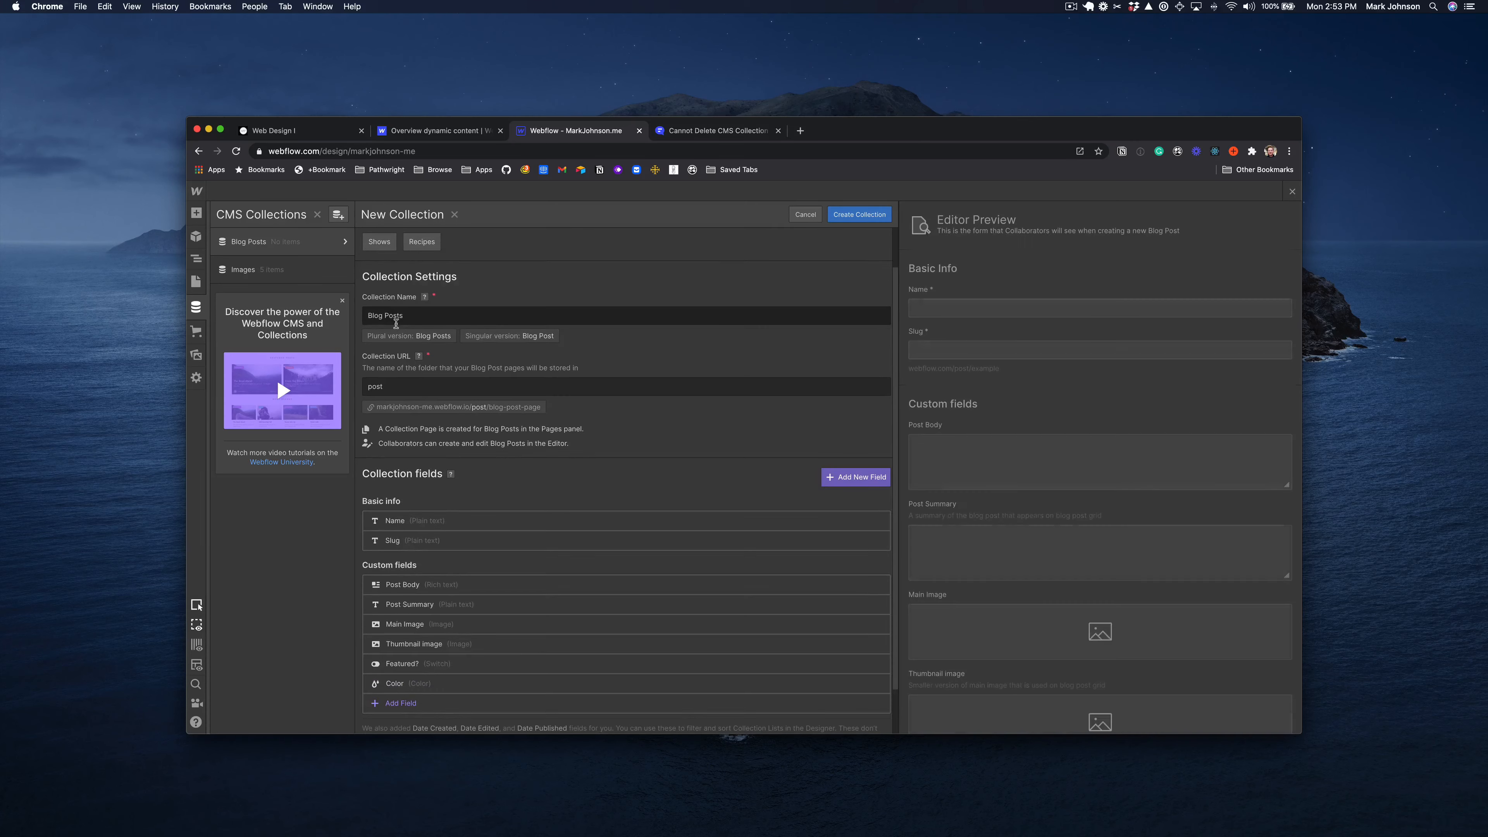
pyautogui.scroll(-2, 399, 334)
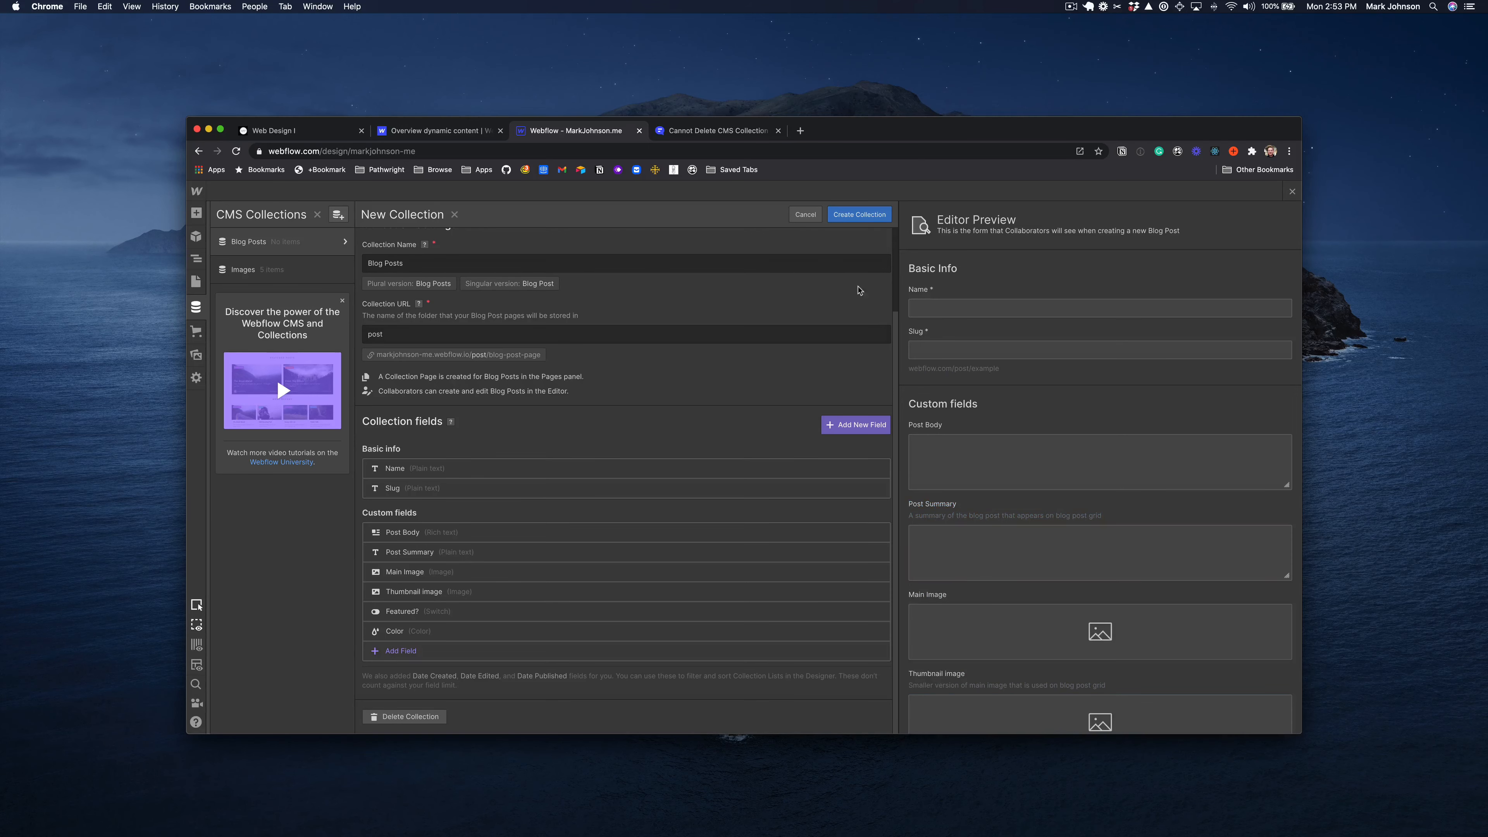
pyautogui.click(842, 215)
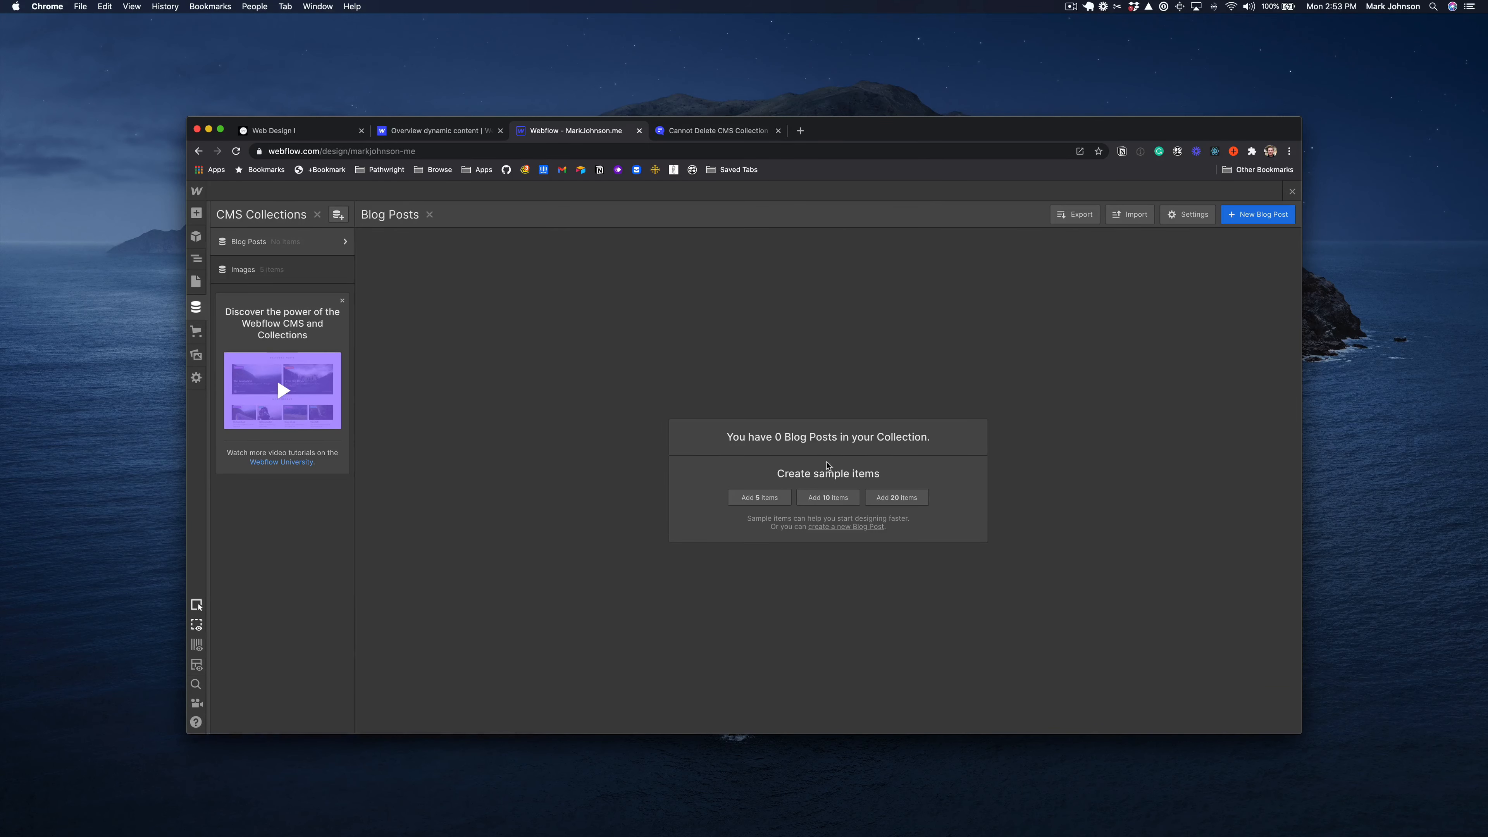
pyautogui.click(817, 499)
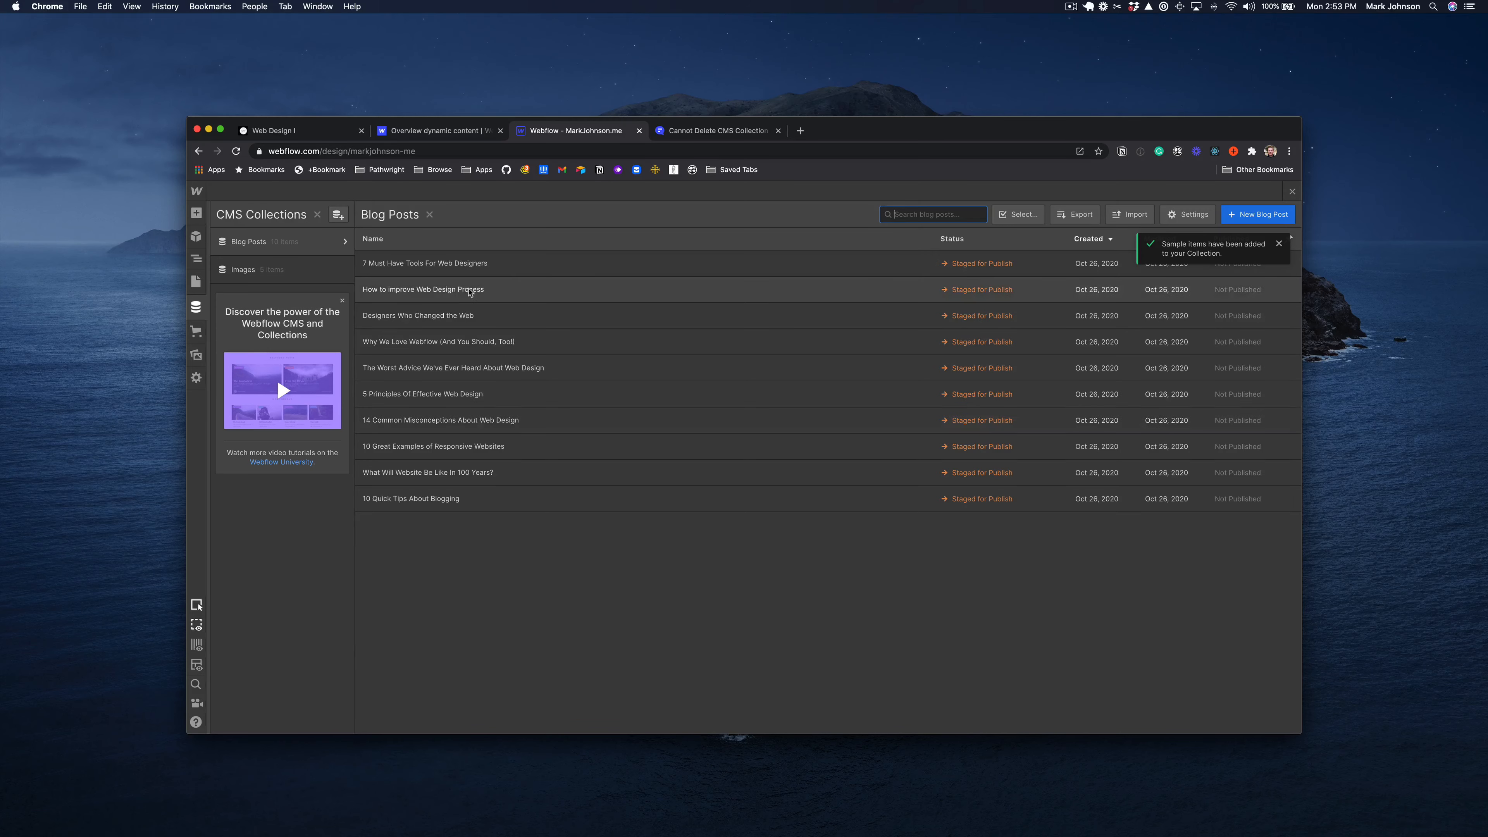
# Review the fields and sample content of the blog post "7 Must Have Tools For Web Designers"
pyautogui.click(445, 263)
pyautogui.scroll(-5, 673, 511)
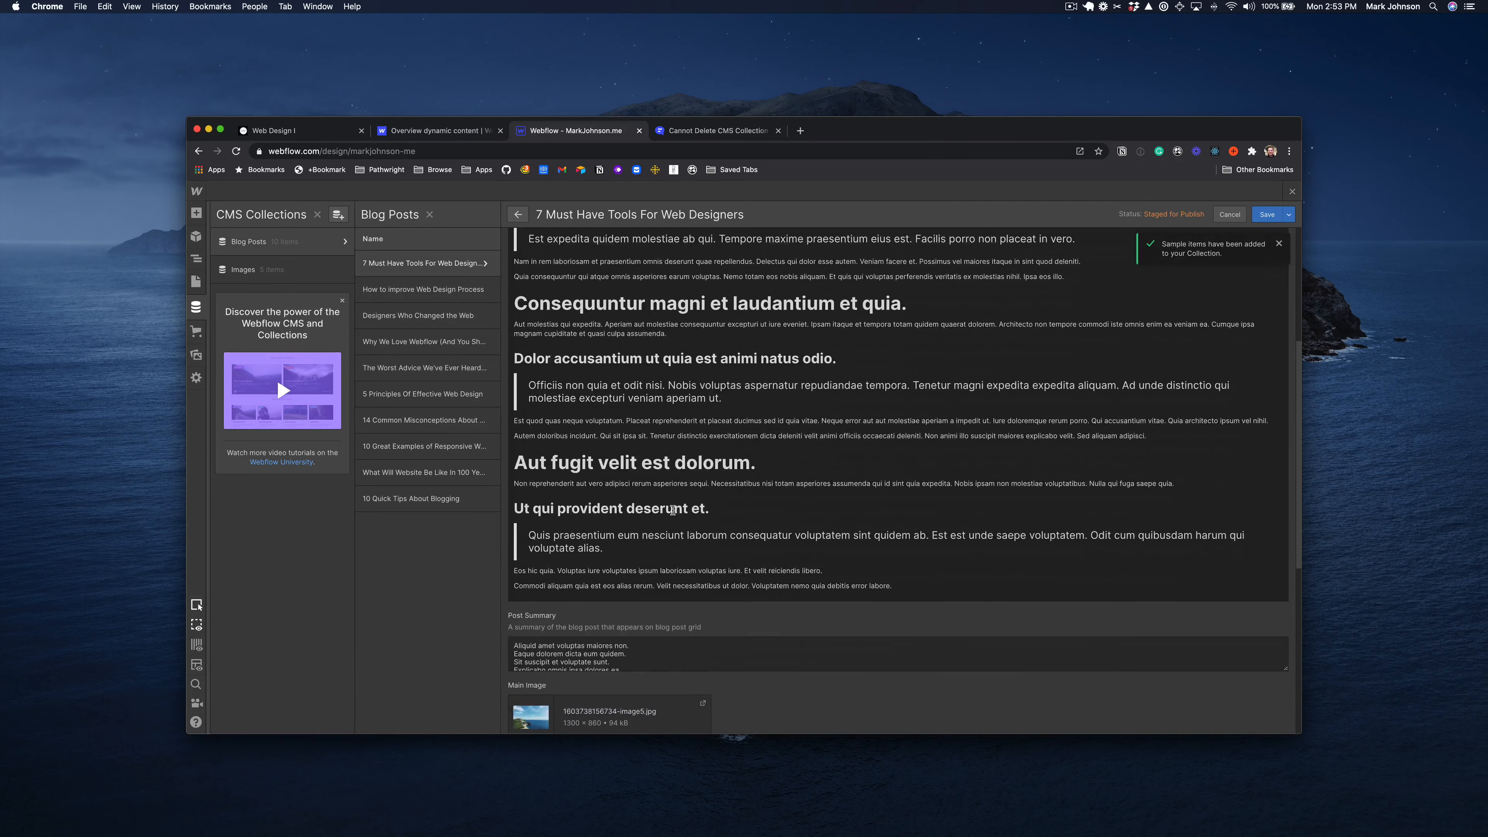
pyautogui.scroll(-4, 673, 511)
pyautogui.scroll(9, 673, 514)
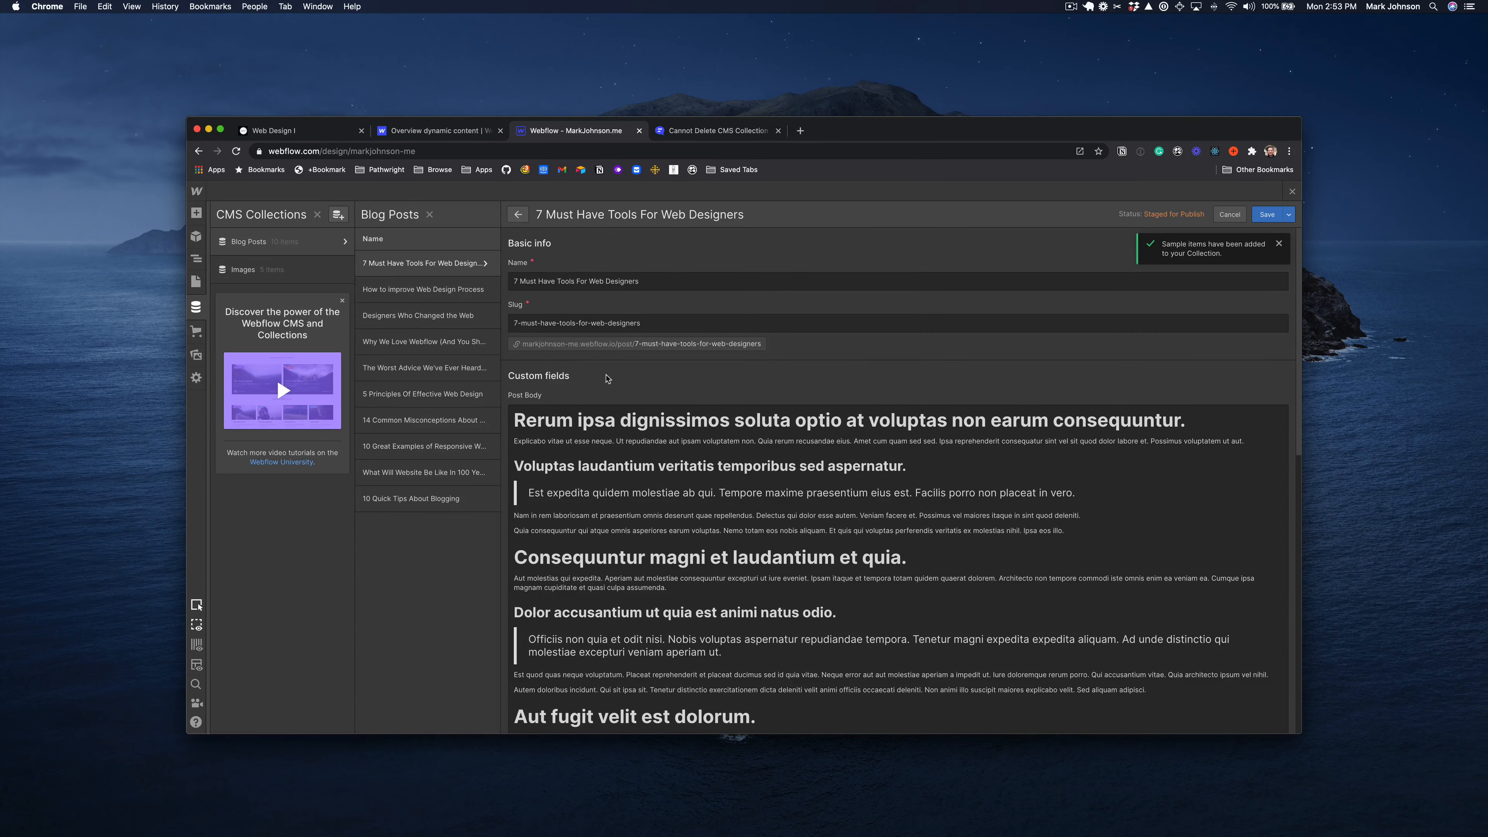
# Look at the blog post "How to improve Web Design Process" and return to the image gallery on the Home page
pyautogui.click(410, 289)
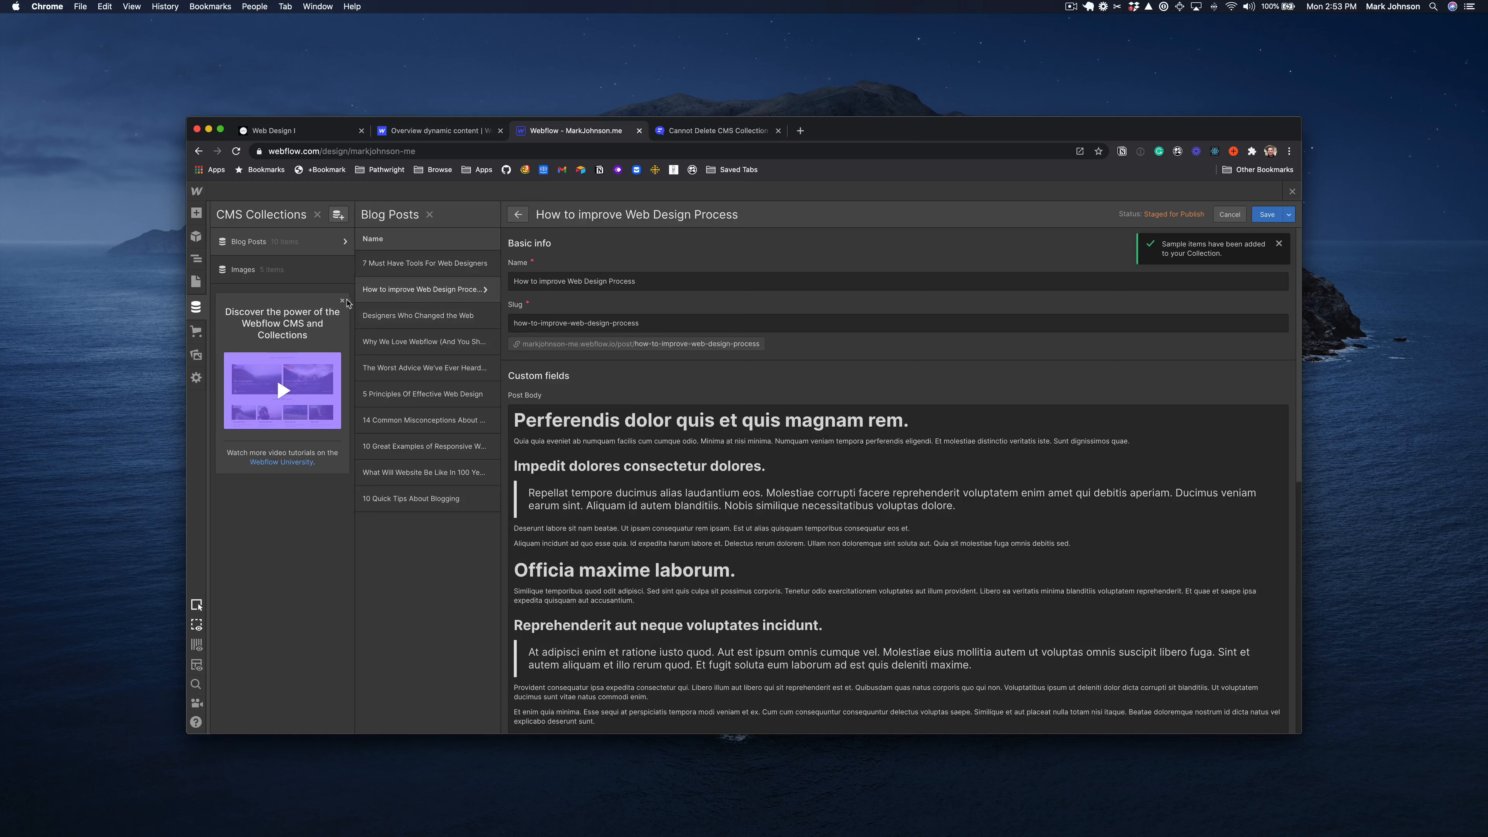
pyautogui.click(197, 213)
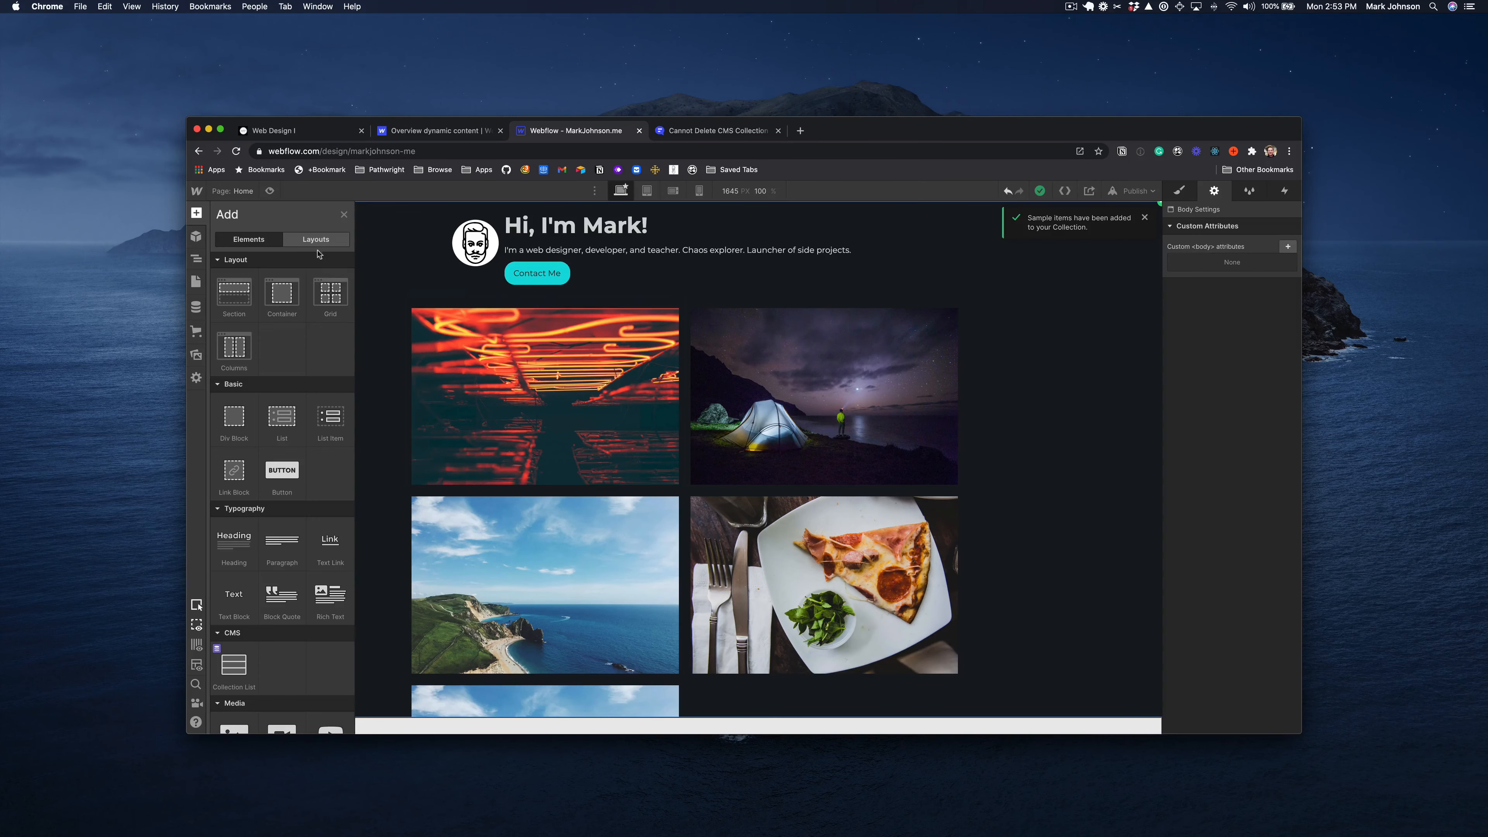
pyautogui.scroll(-3, 407, 334)
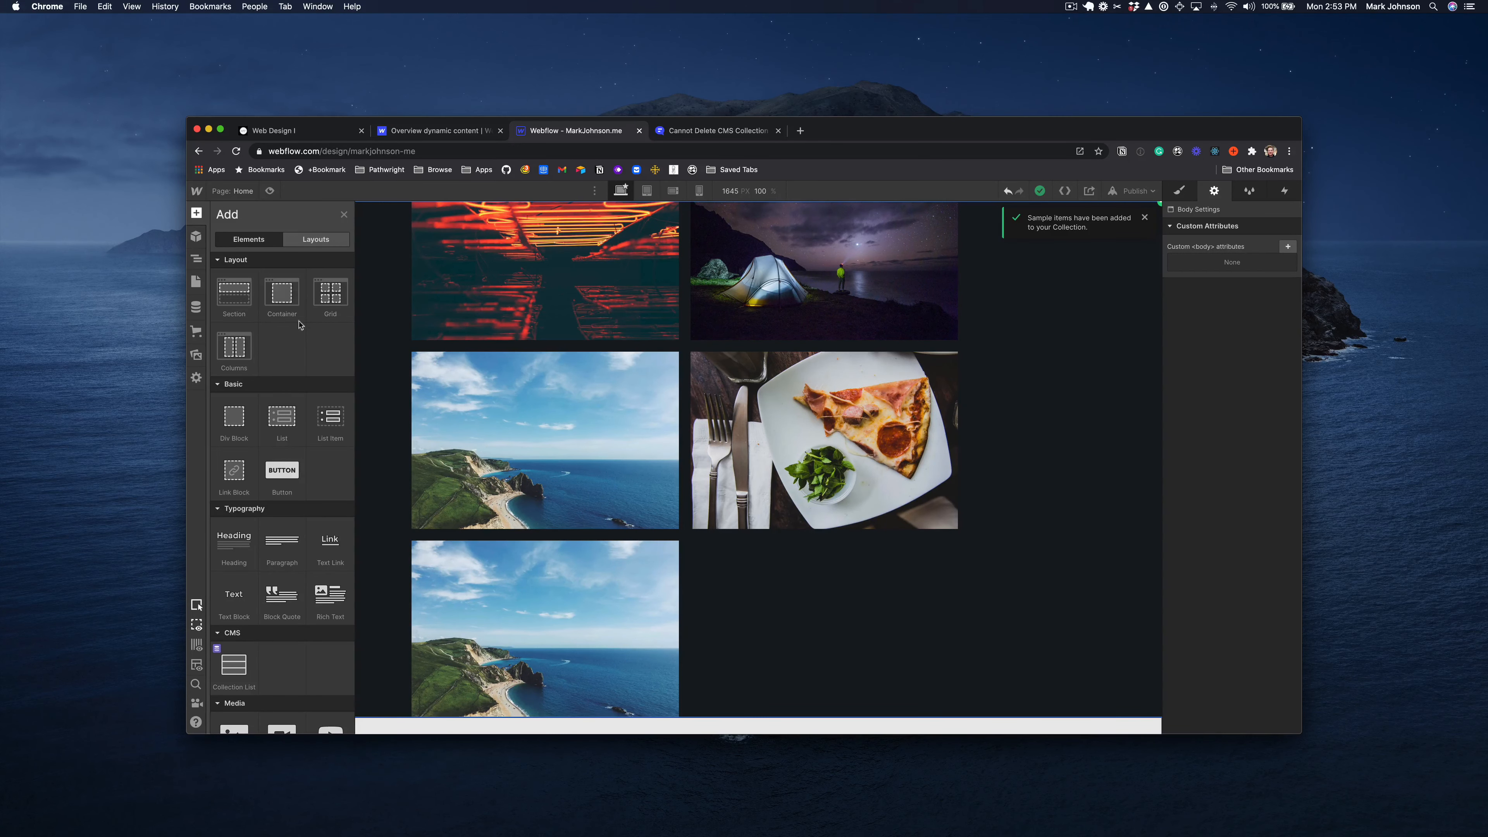
pyautogui.scroll(3, 706, 655)
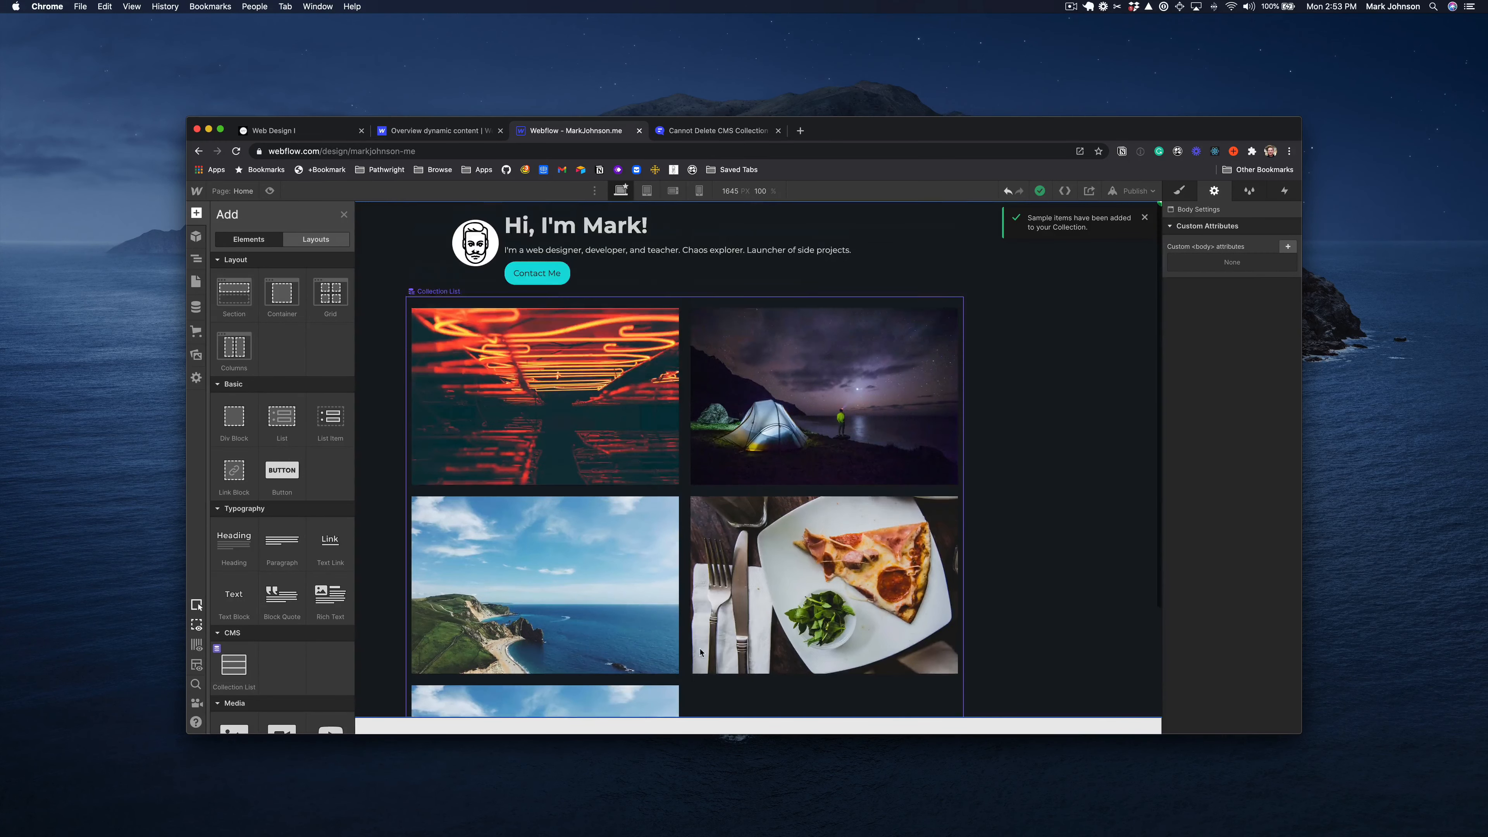
pyautogui.scroll(-2, 625, 361)
pyautogui.scroll(-1, 625, 362)
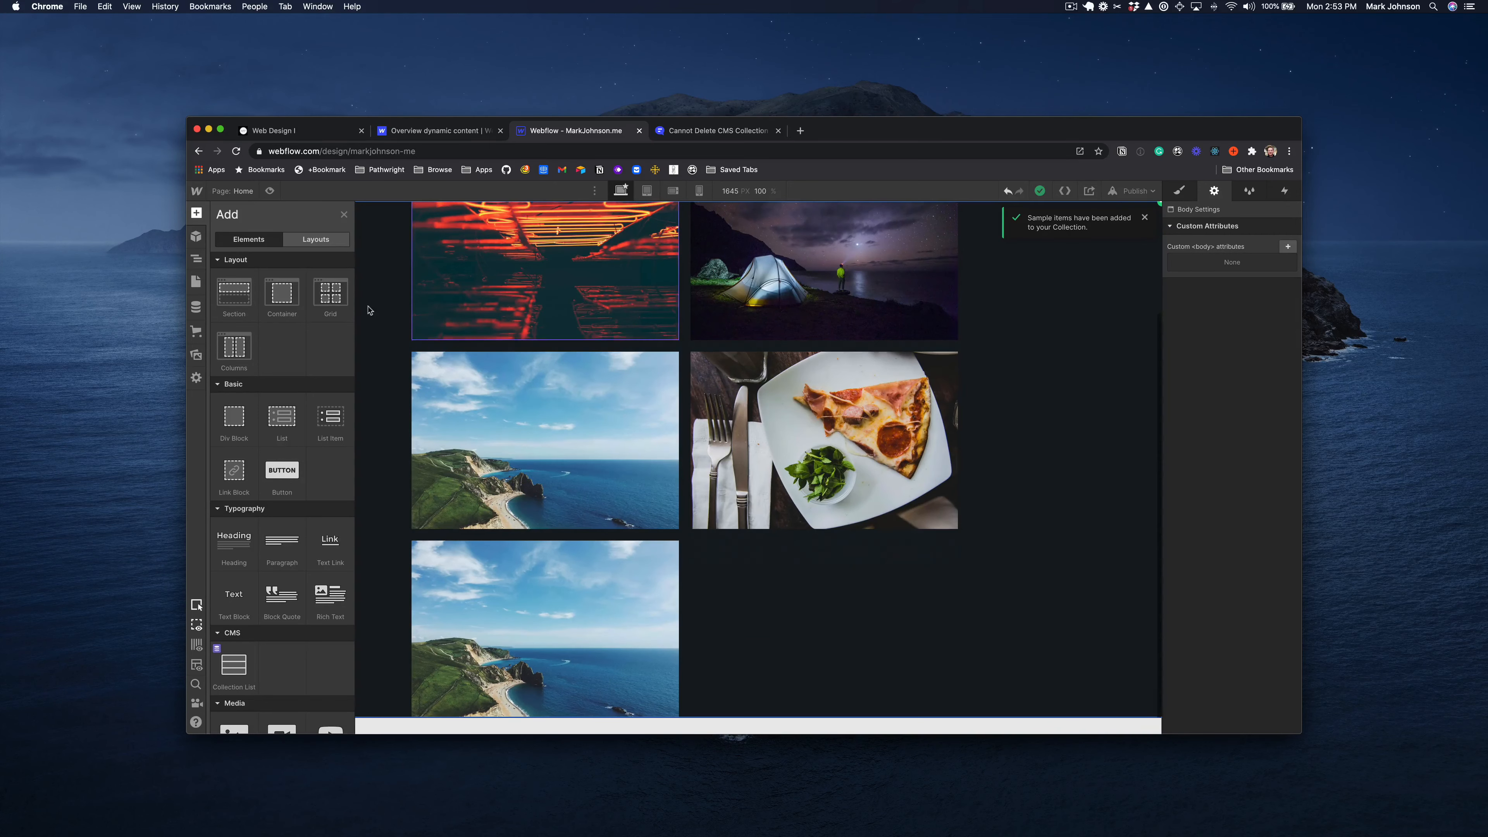
# Add a container below the image gallery on the Home page, outside the gallery's collection list, and select it
pyautogui.click(196, 214)
pyautogui.click(195, 215)
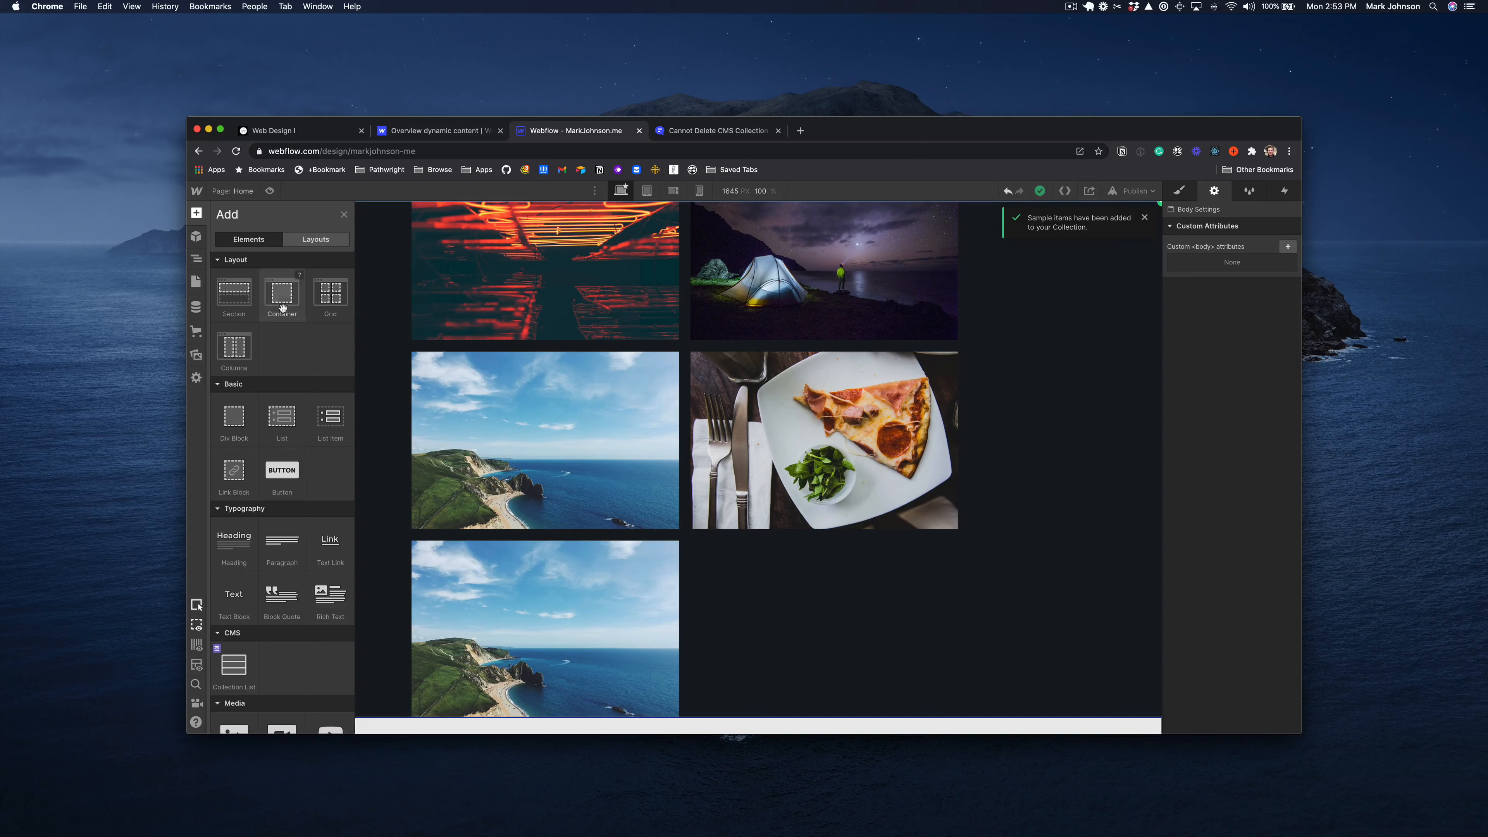
pyautogui.moveTo(281, 299); pyautogui.dragTo(698, 679)
pyautogui.scroll(3, 682, 667)
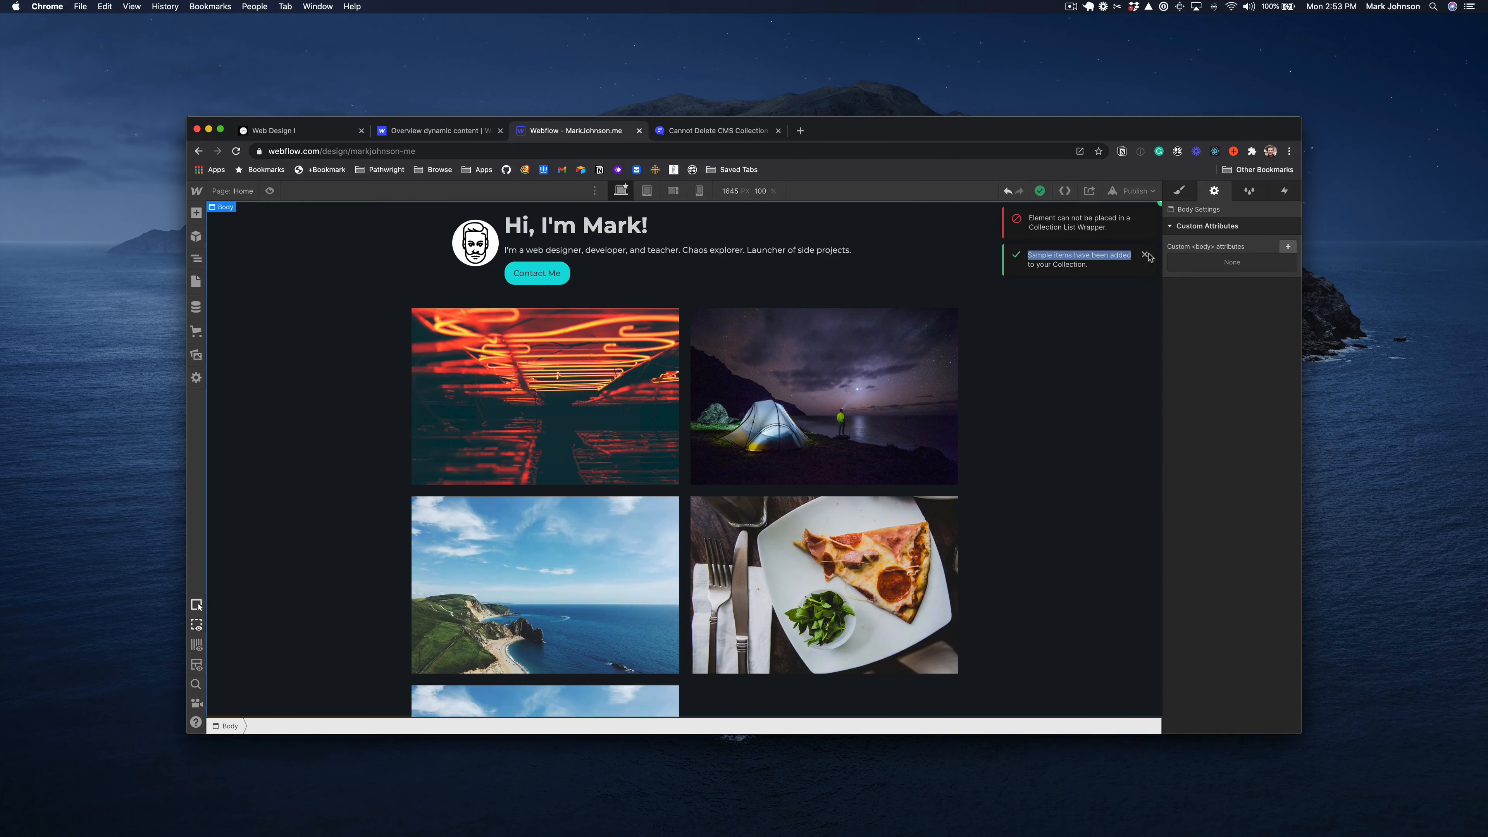
pyautogui.scroll(-3, 318, 316)
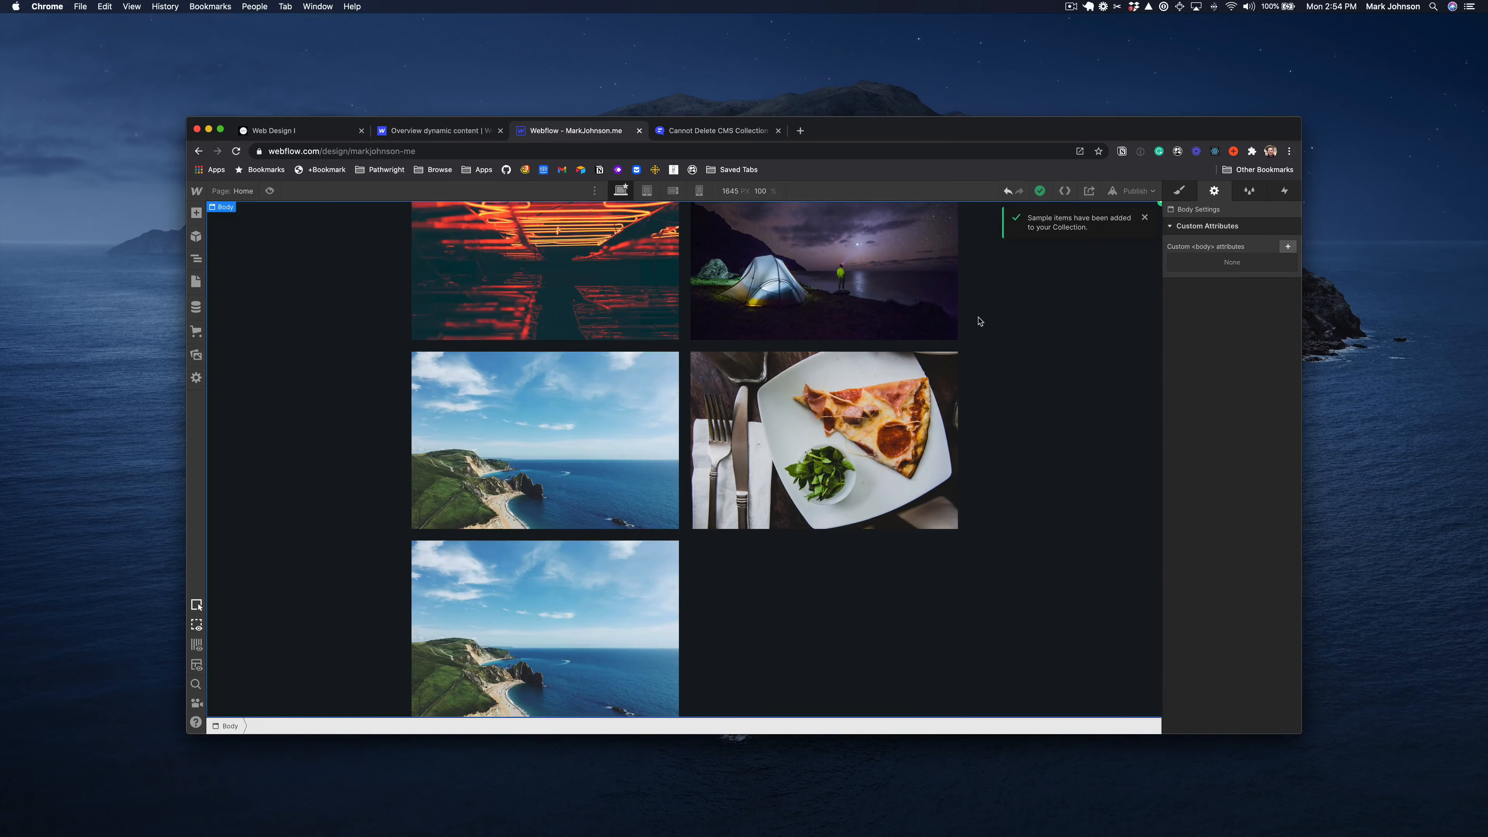
pyautogui.click(471, 784)
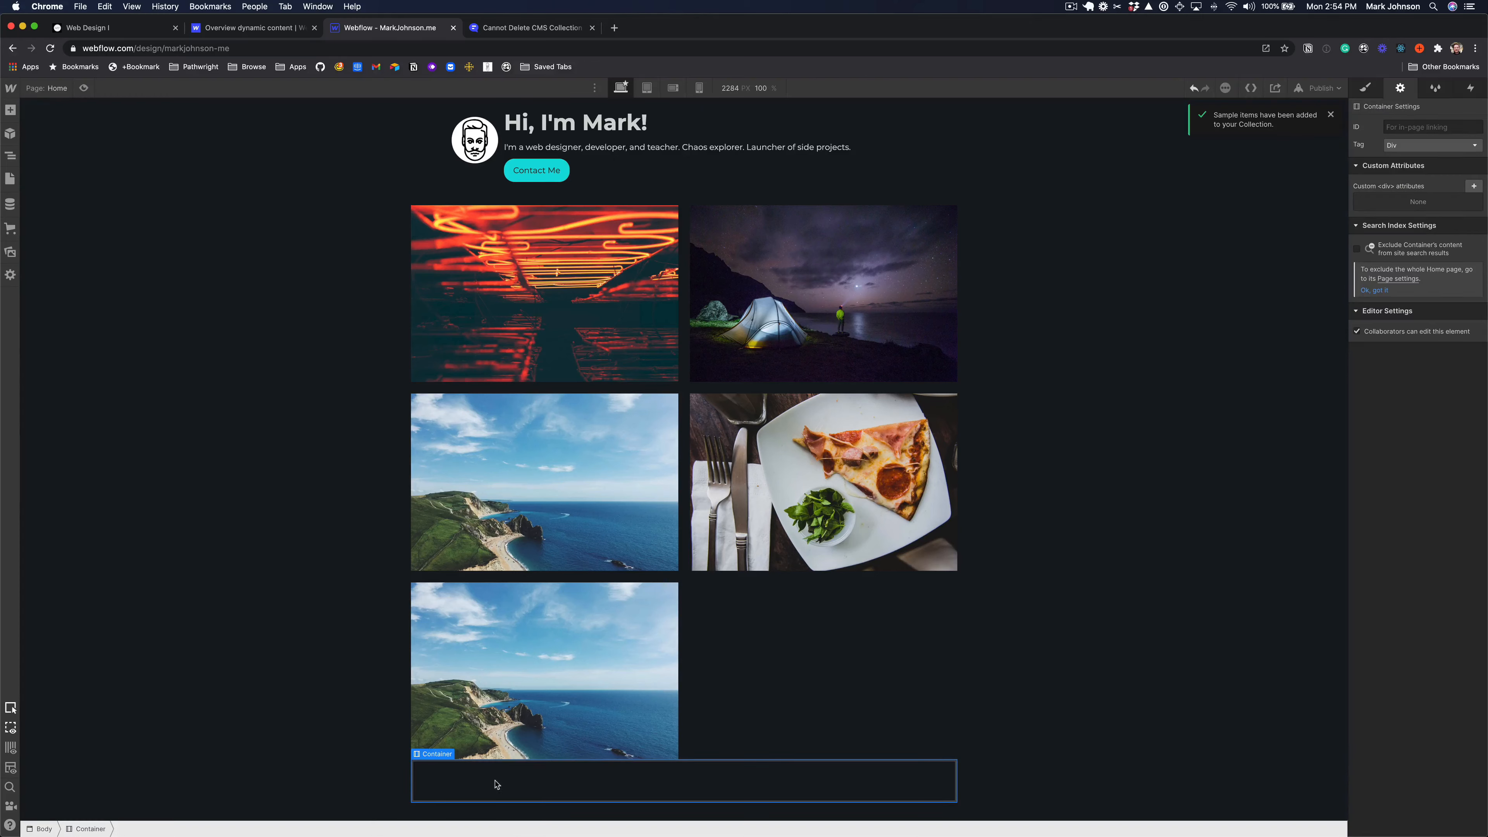
# Insert a collection list into the new container and connect it to the Blog Posts collection
pyautogui.click(10, 110)
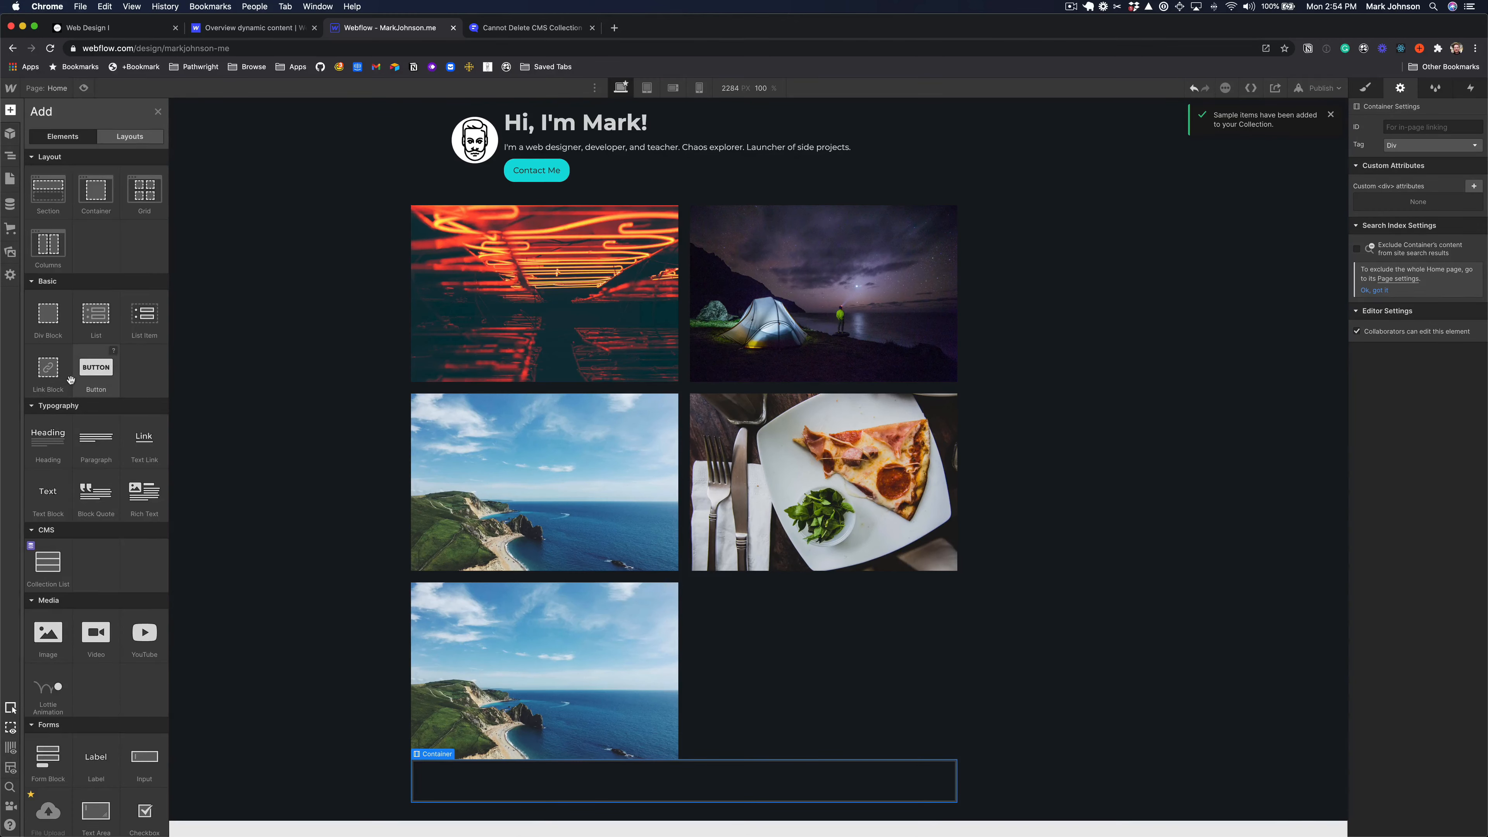
pyautogui.moveTo(49, 562); pyautogui.dragTo(549, 781)
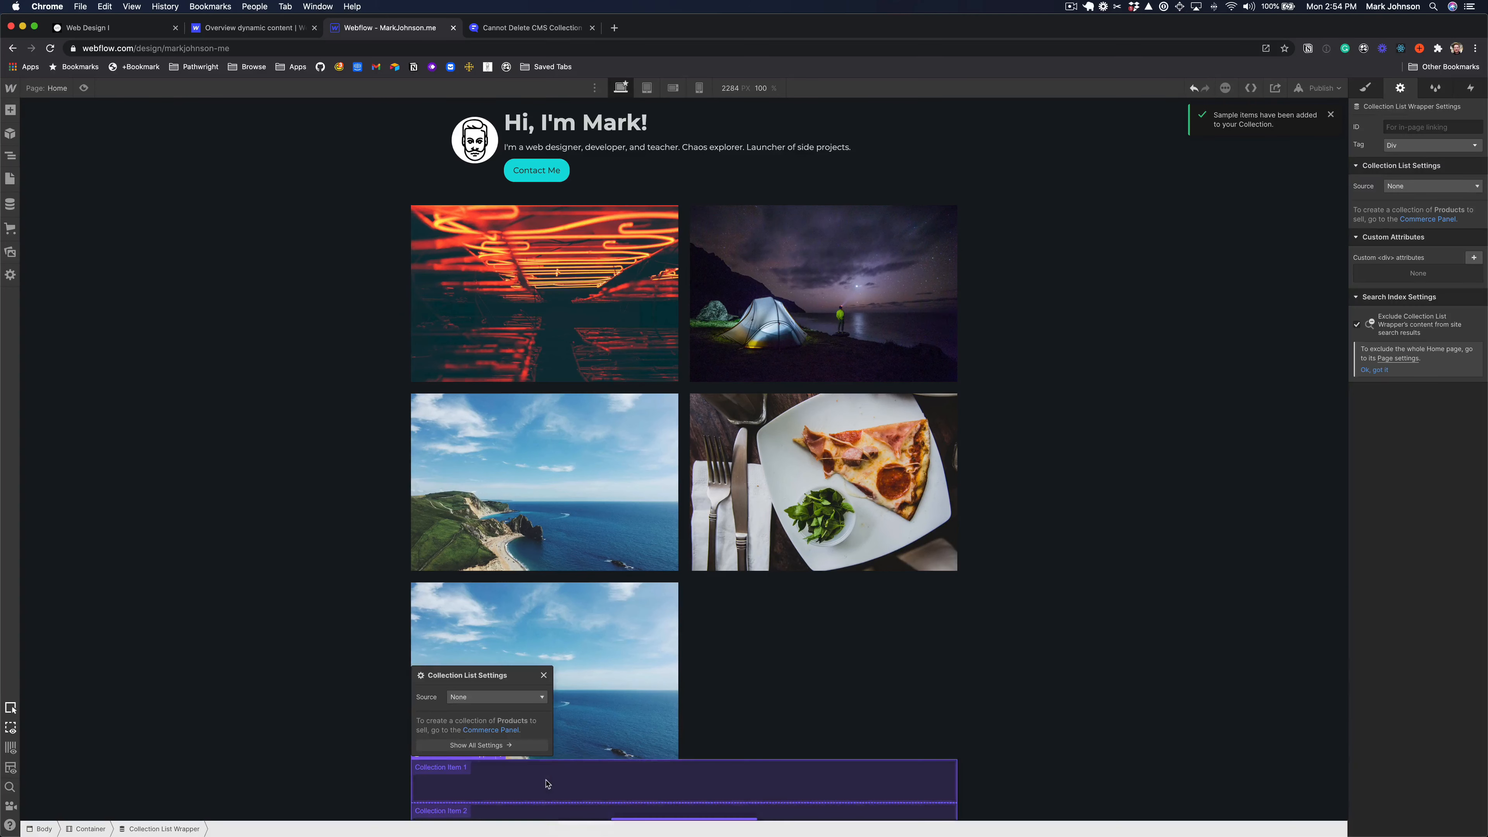
pyautogui.click(489, 627)
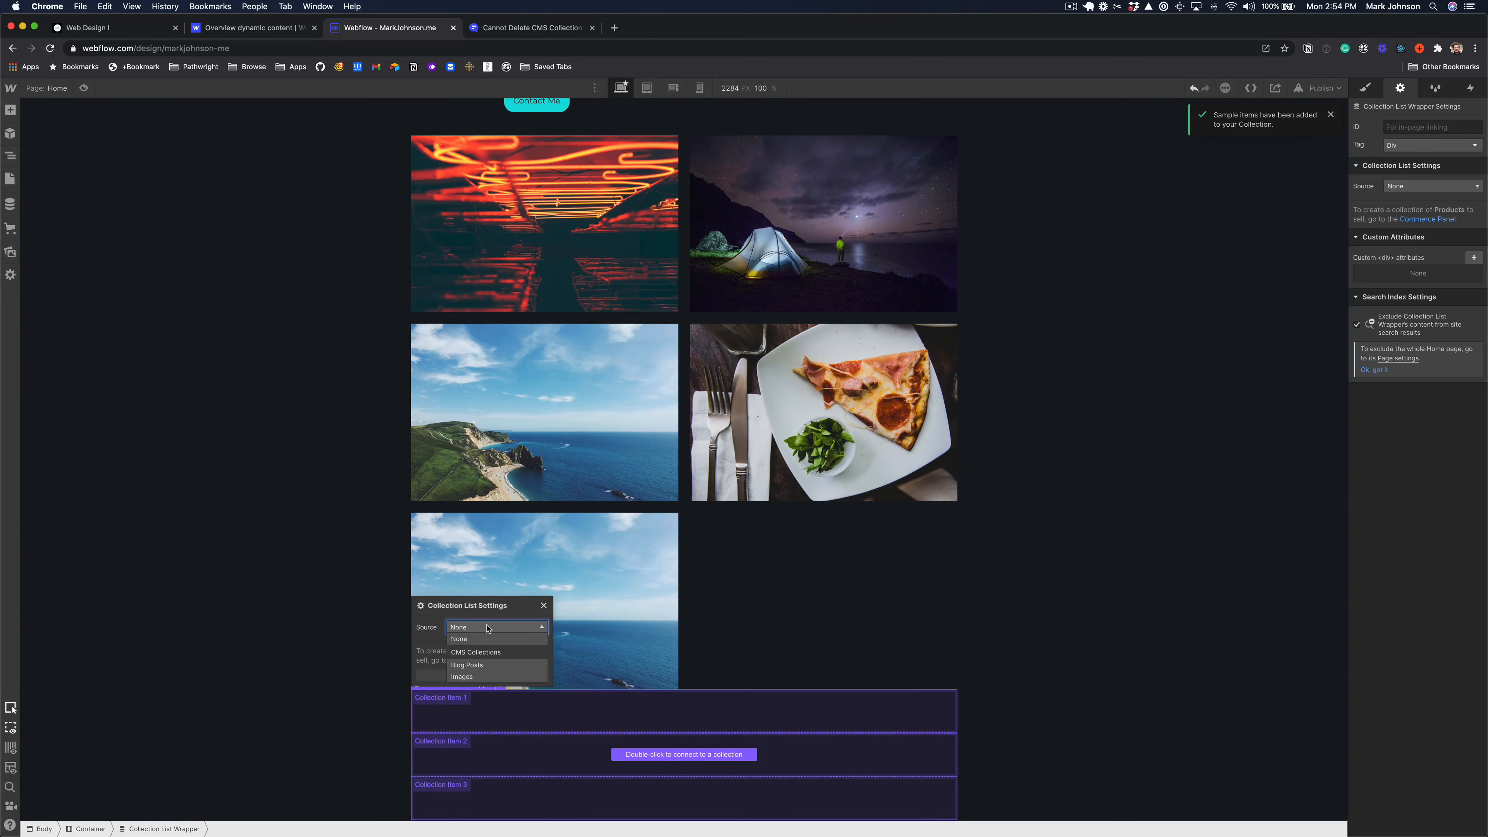
pyautogui.click(486, 664)
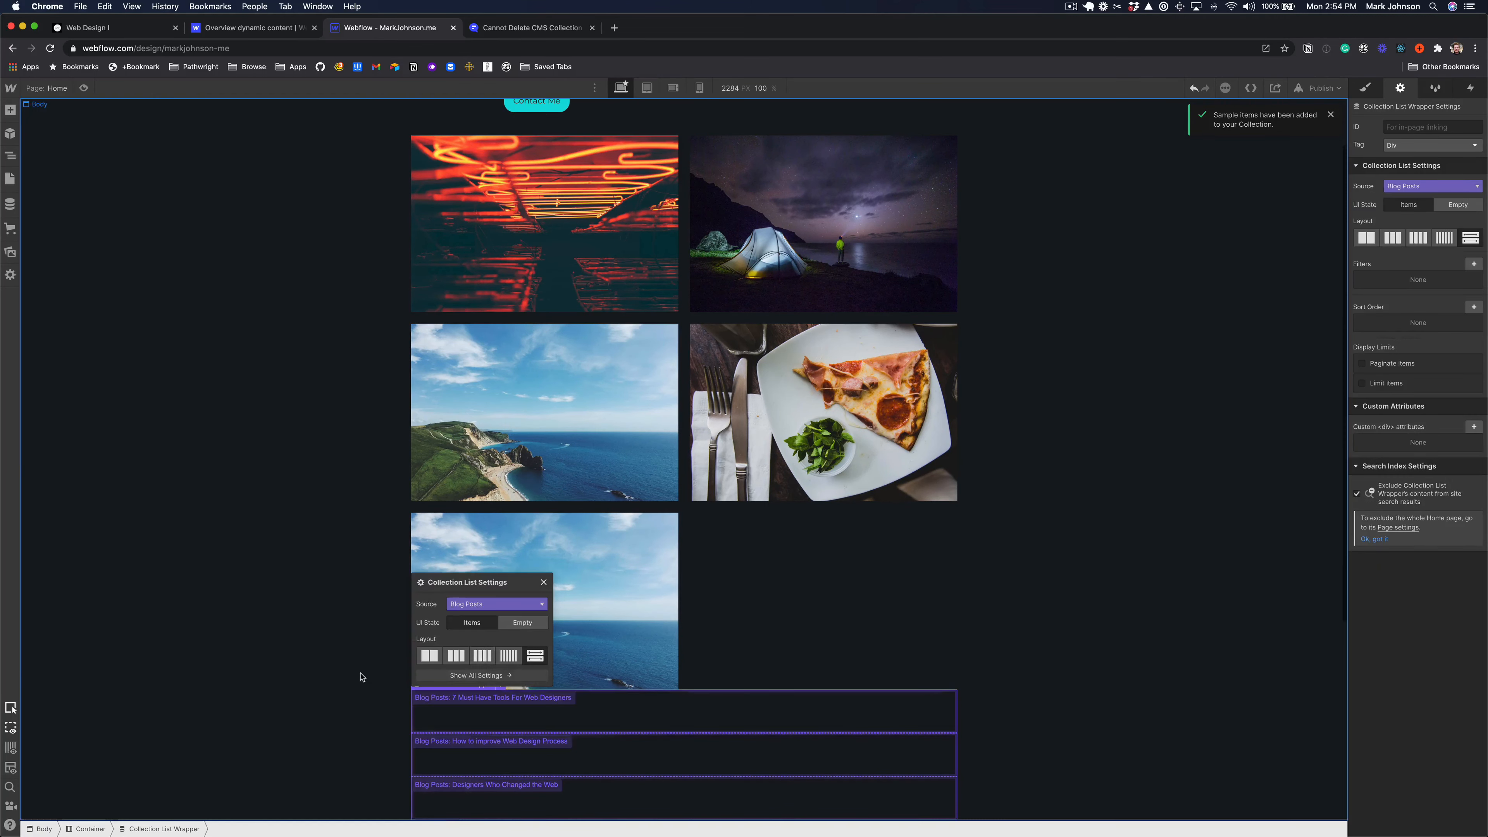
# Filter the Blog Posts collection list to items whose Featured? field is on
pyautogui.scroll(-5, 366, 675)
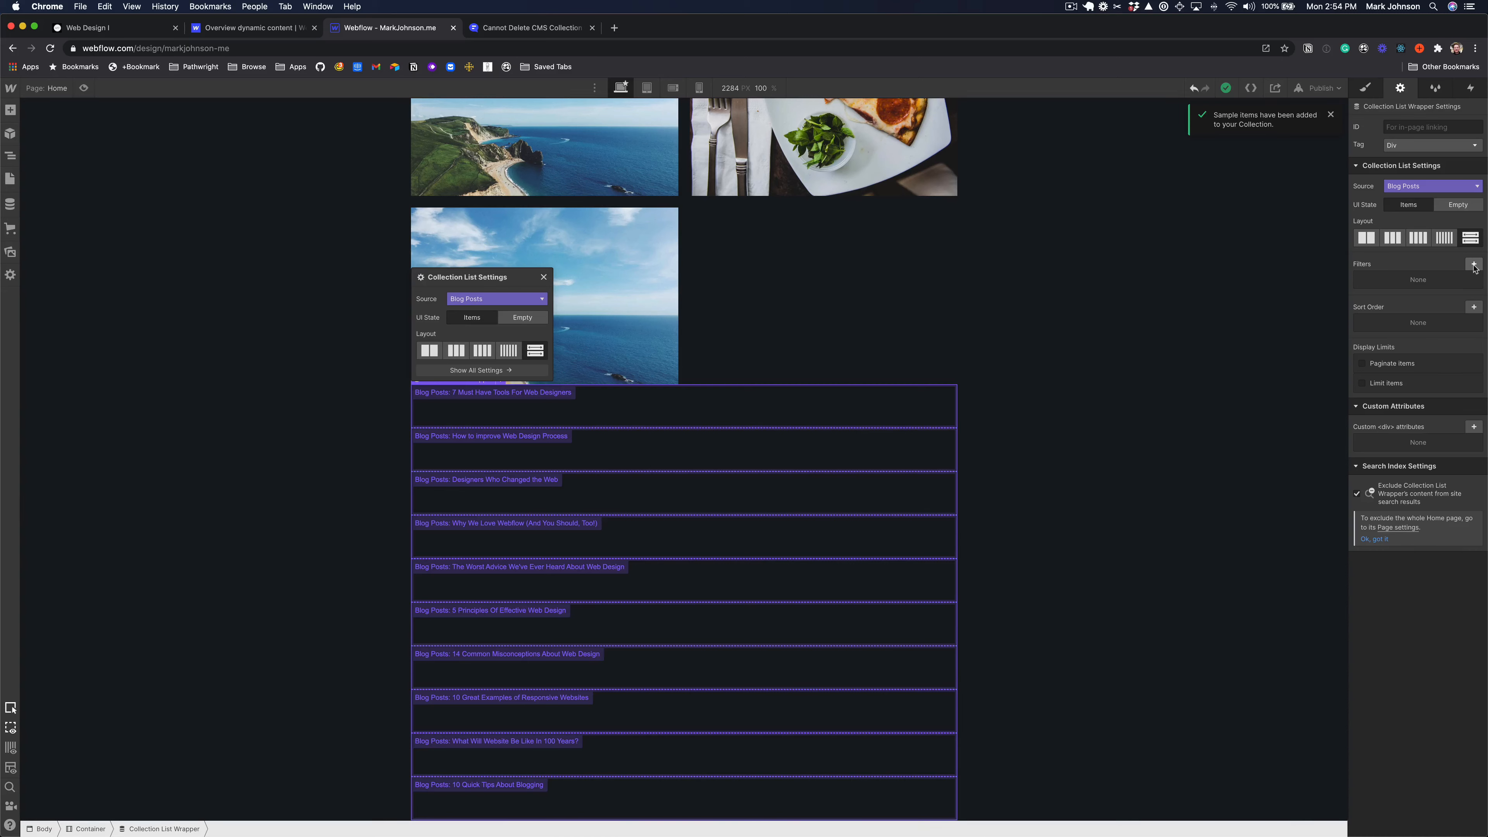
pyautogui.click(1474, 264)
pyautogui.click(1424, 307)
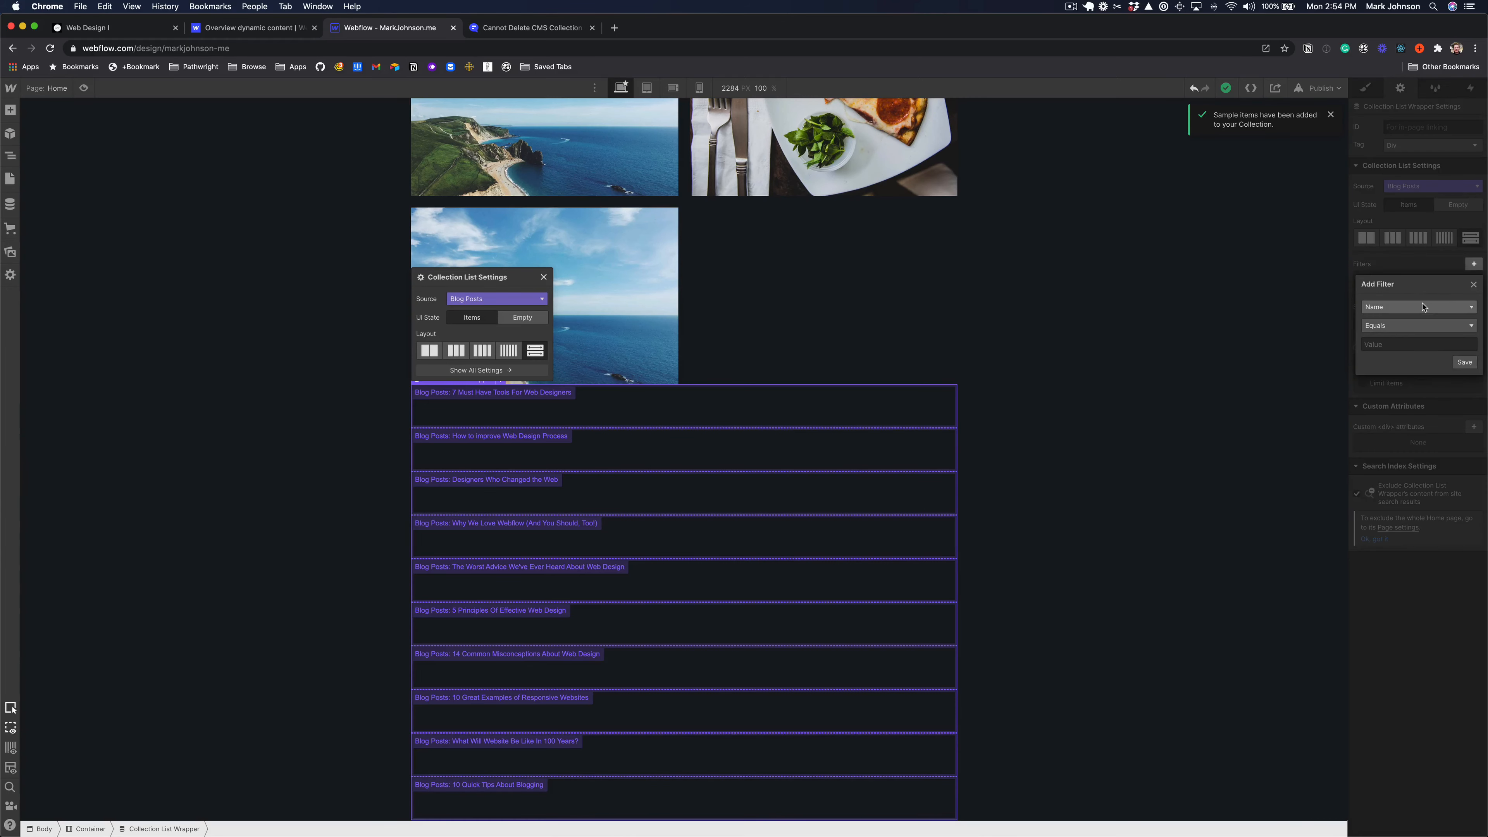
pyautogui.click(1411, 375)
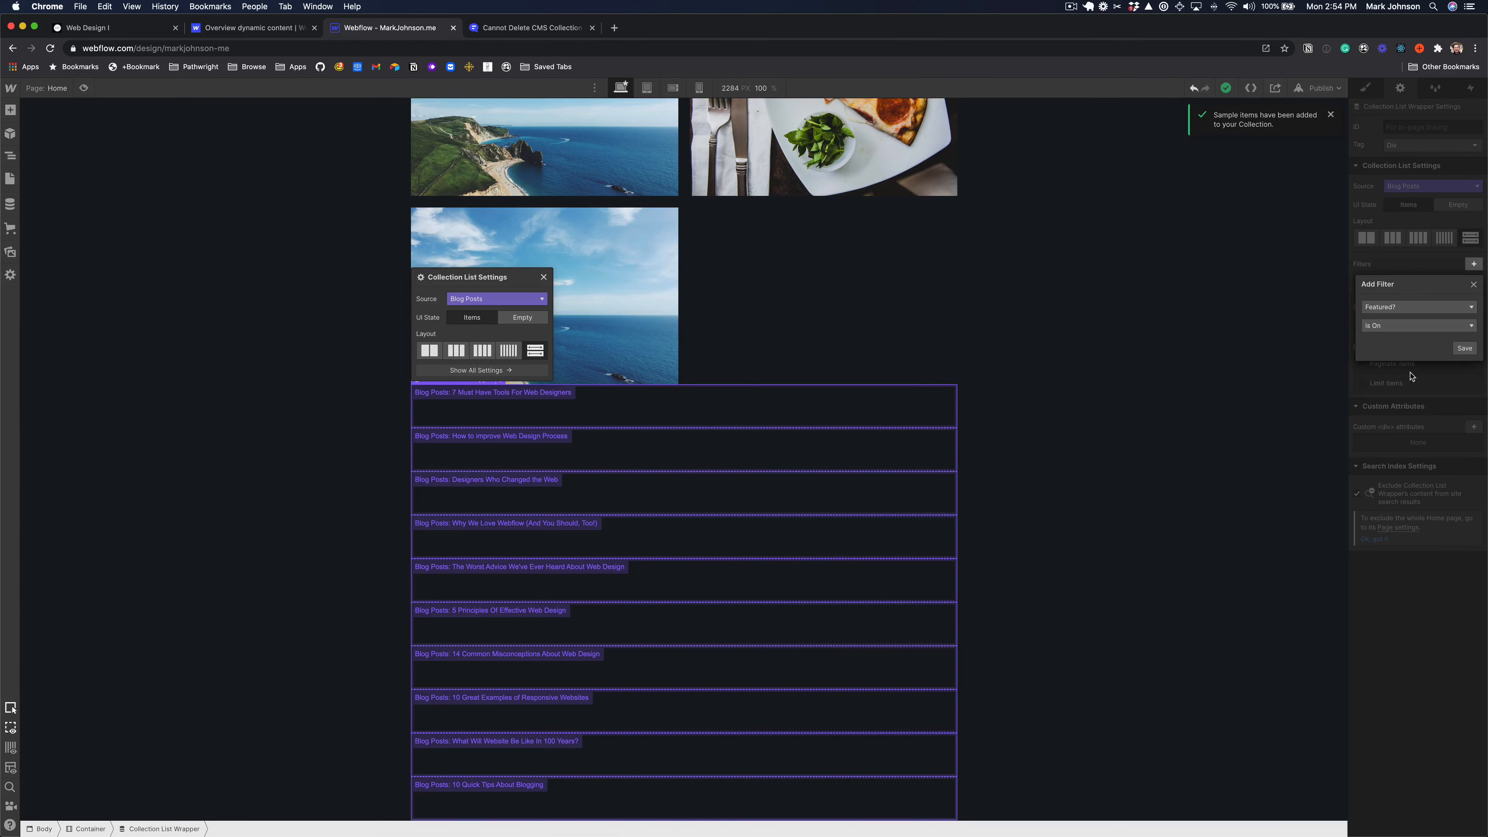
pyautogui.click(1400, 328)
pyautogui.click(1400, 334)
pyautogui.click(1465, 350)
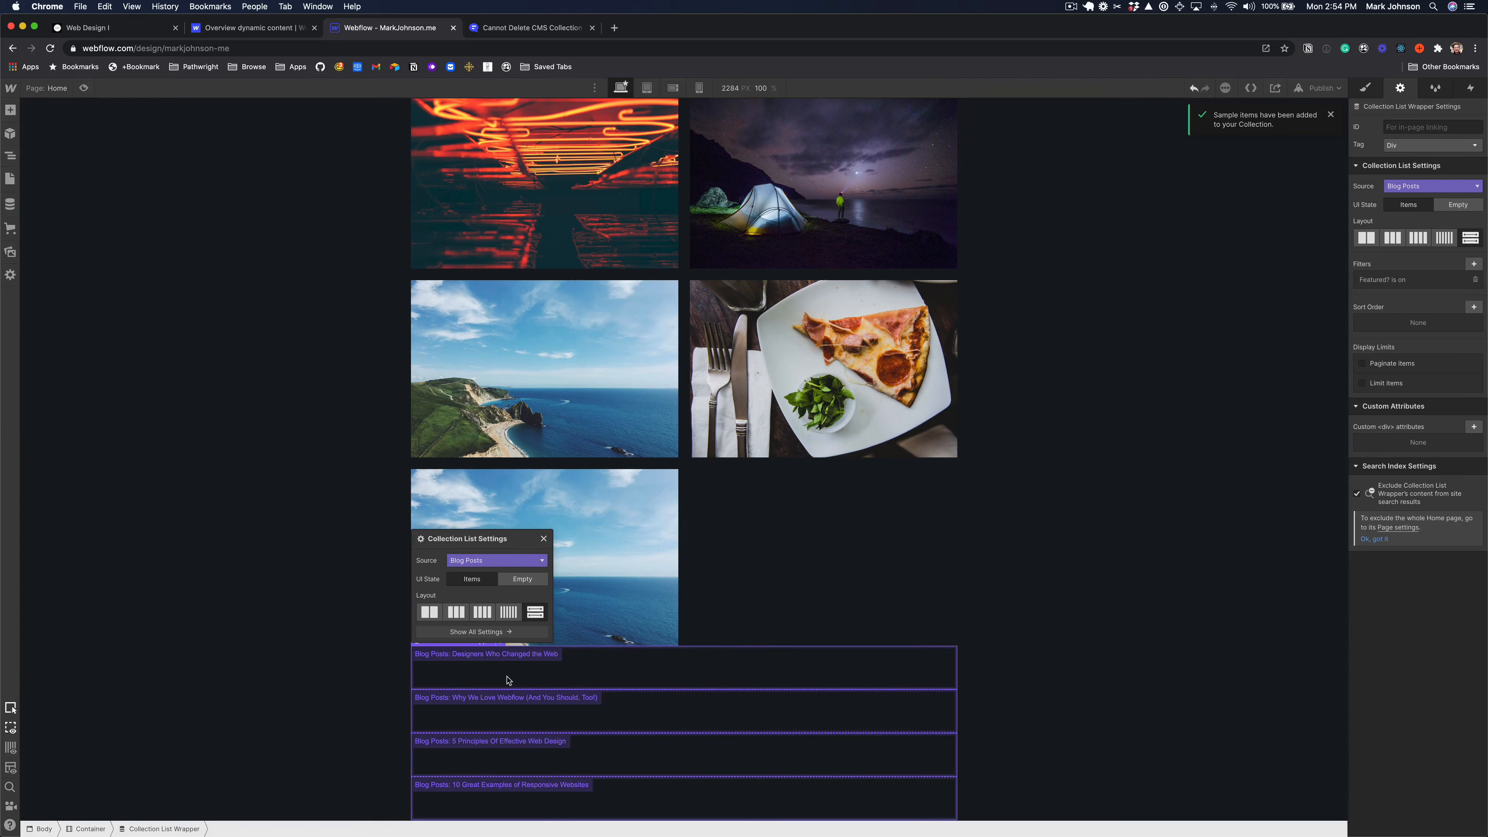
# Add an H2 heading to the blog collection items and get its text from the Name field of Blog Posts
pyautogui.click(10, 110)
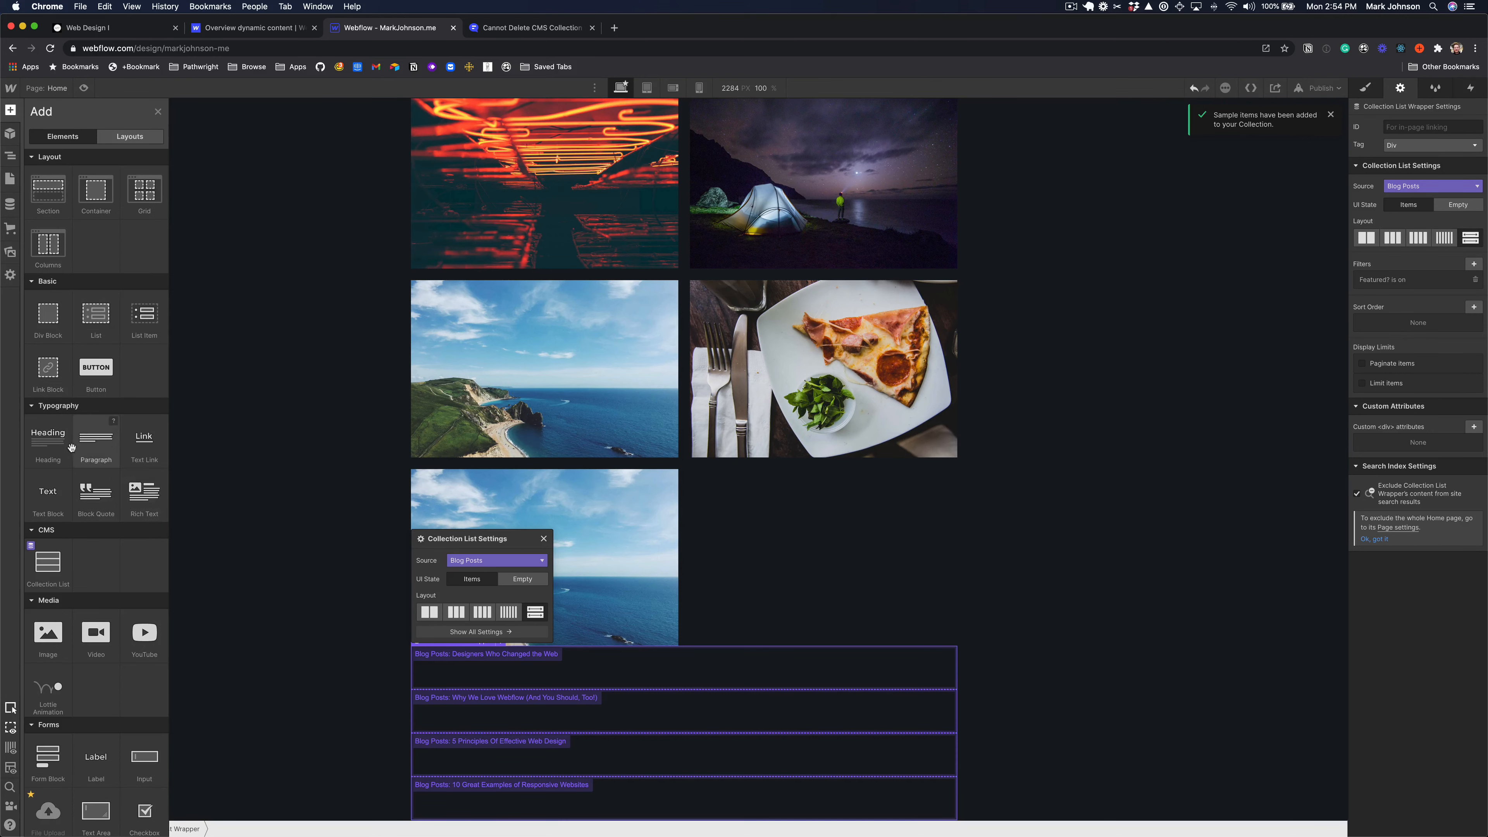
pyautogui.moveTo(48, 441); pyautogui.dragTo(462, 680)
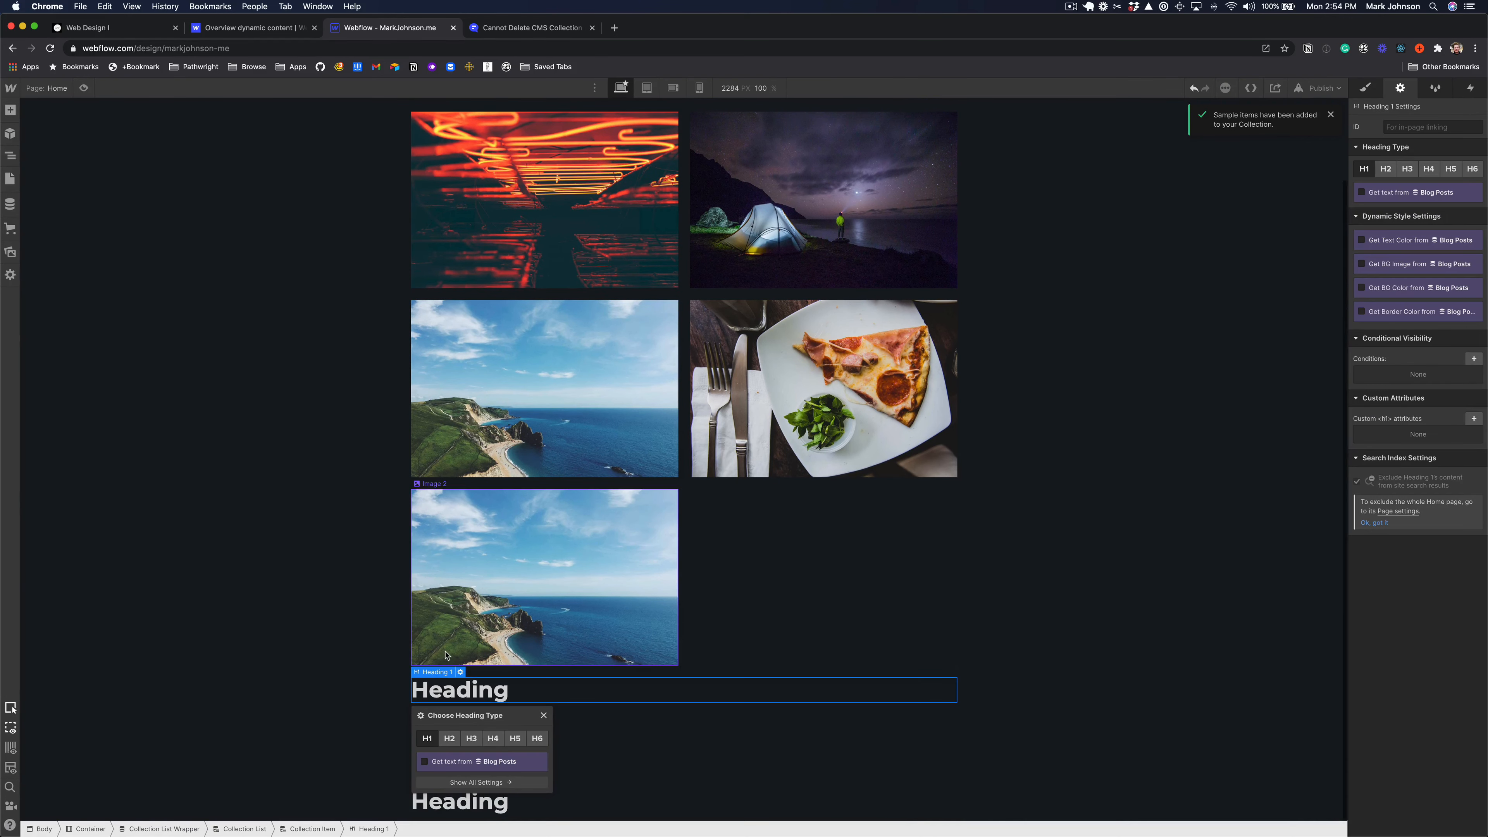
pyautogui.click(449, 738)
pyautogui.click(424, 761)
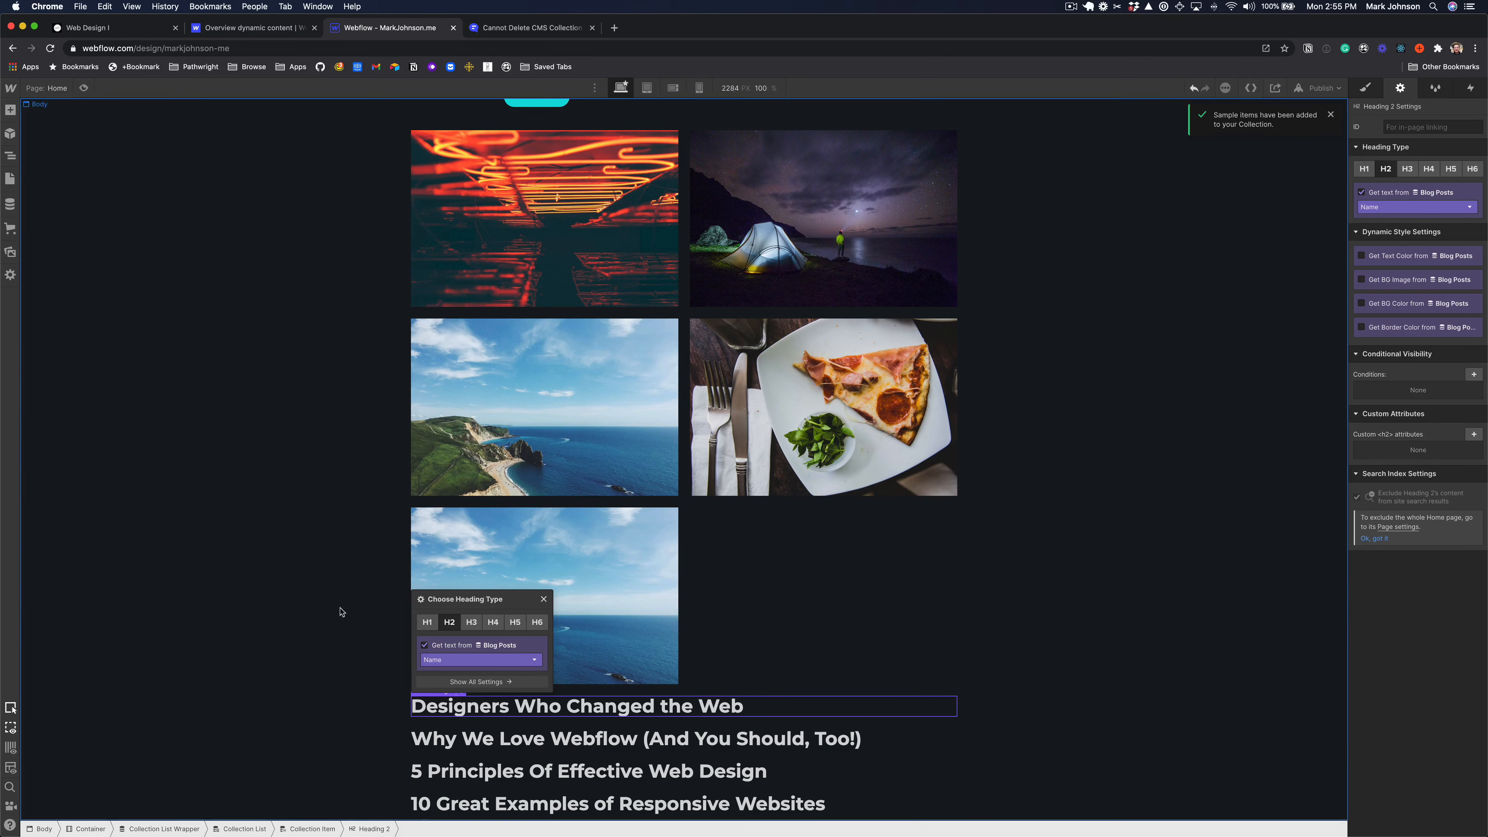
# Add a paragraph below the heading in the blog collection items and get its text from the Post Summary field
pyautogui.click(10, 111)
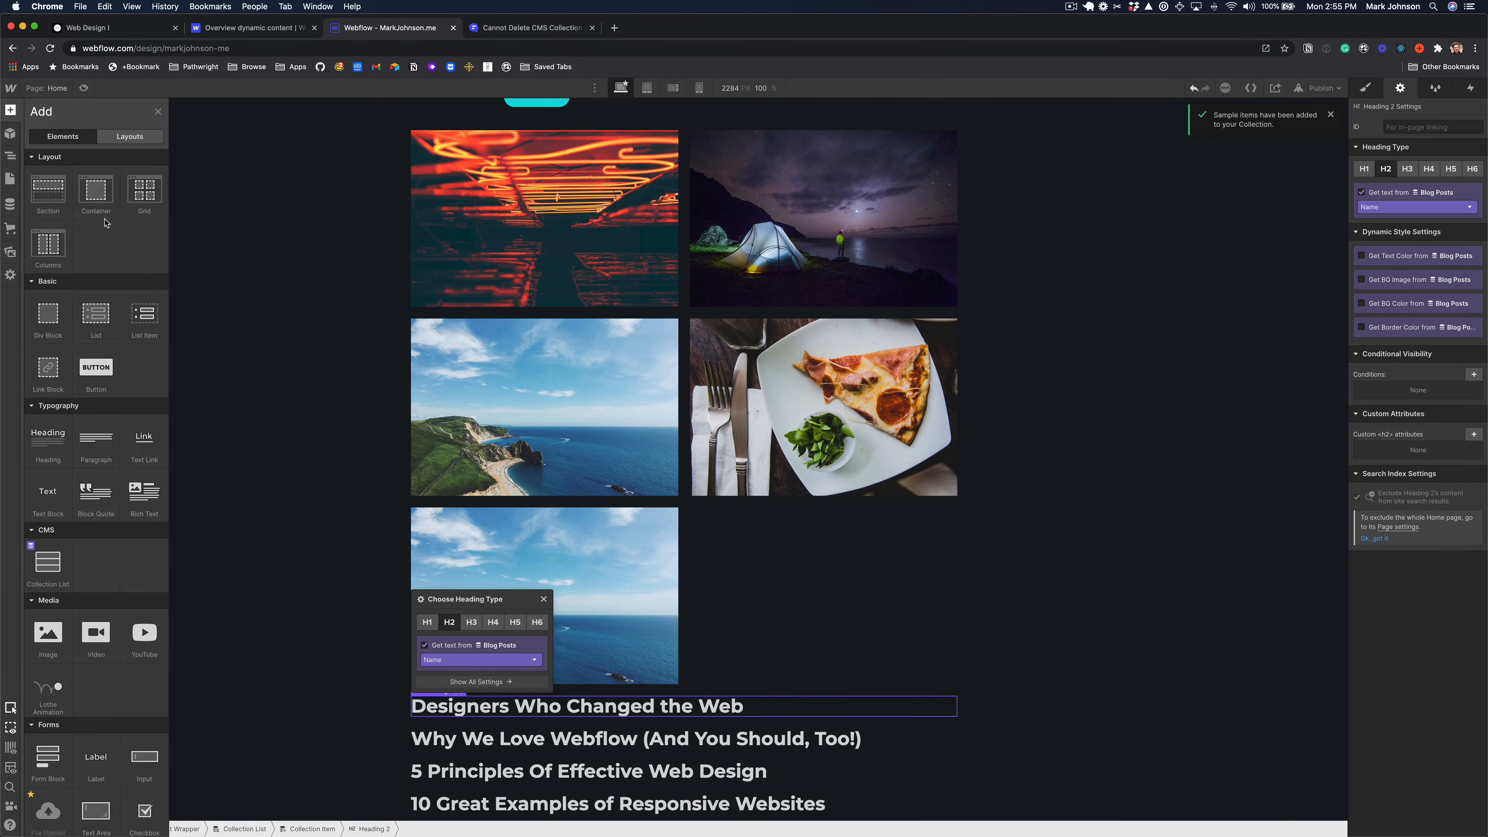
pyautogui.moveTo(95, 443); pyautogui.dragTo(754, 707)
pyautogui.click(425, 788)
pyautogui.click(468, 780)
pyautogui.click(448, 803)
pyautogui.scroll(-3, 609, 645)
pyautogui.click(608, 572)
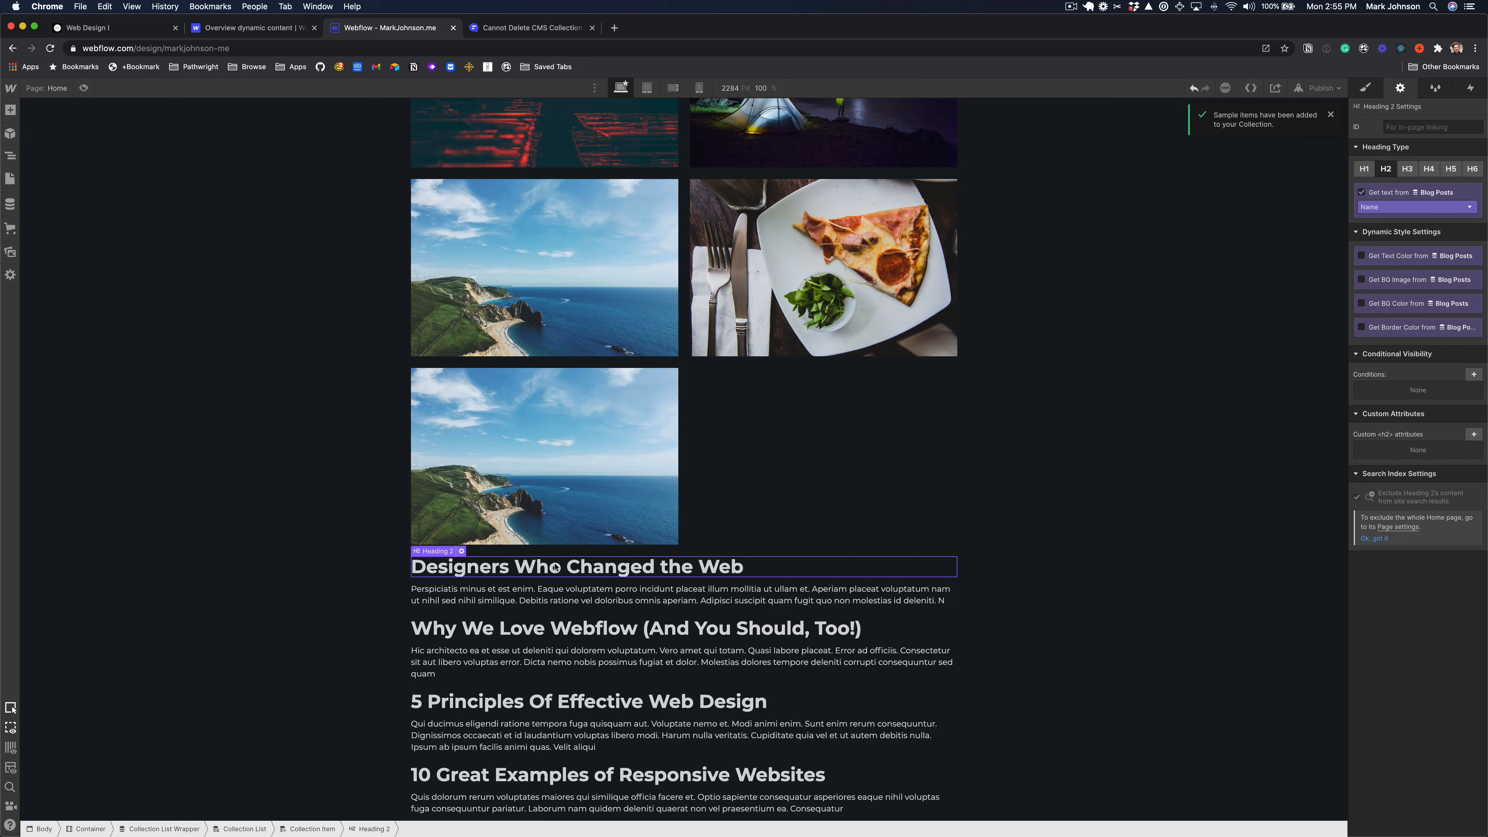
pyautogui.click(533, 599)
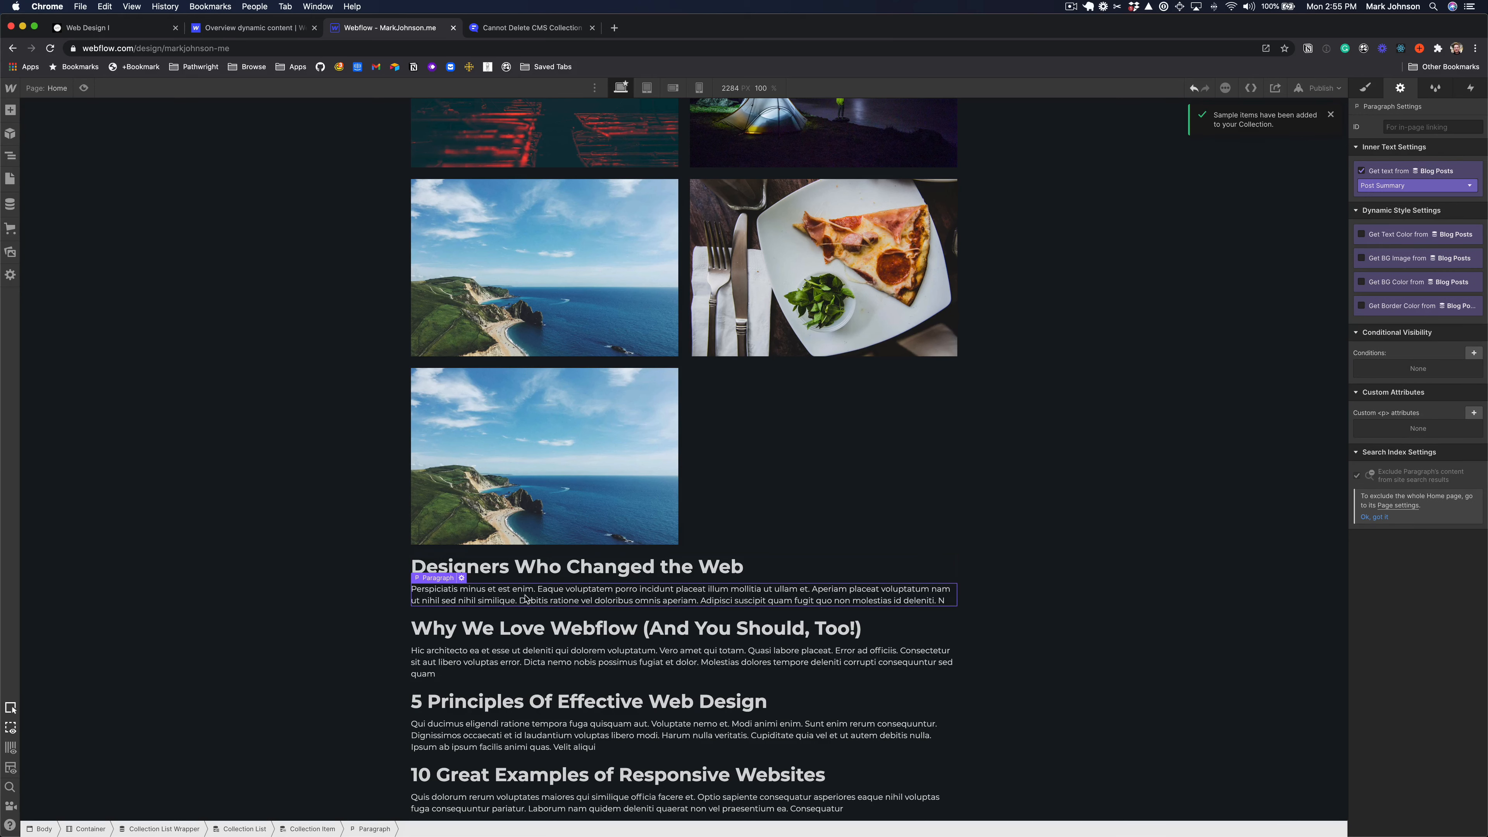
# Add a text link below the summary paragraph in the blog collection items
pyautogui.click(10, 111)
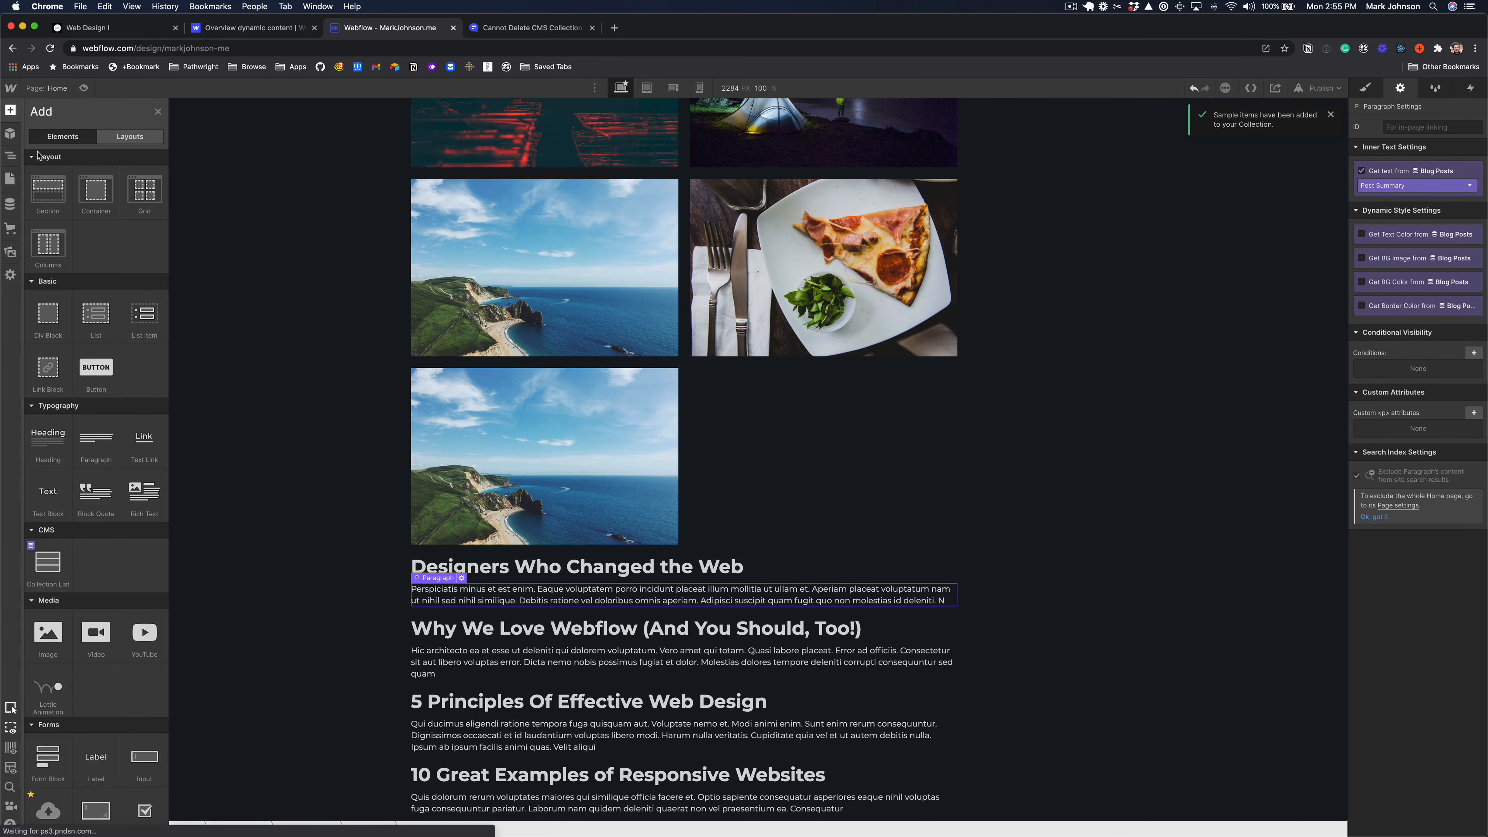
pyautogui.scroll(-2, 134, 405)
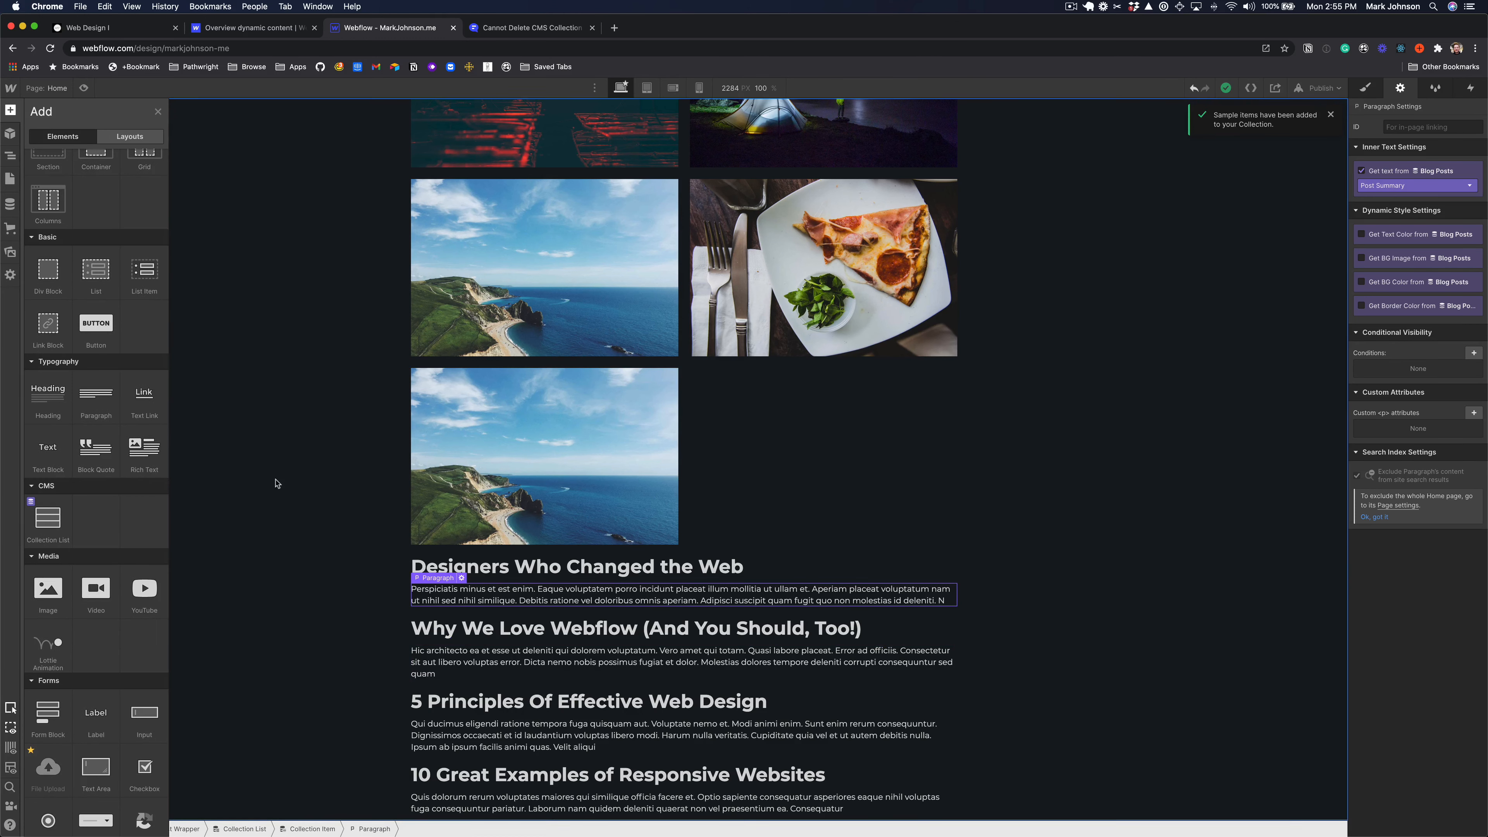
pyautogui.moveTo(144, 398); pyautogui.dragTo(429, 610)
pyautogui.click(429, 636)
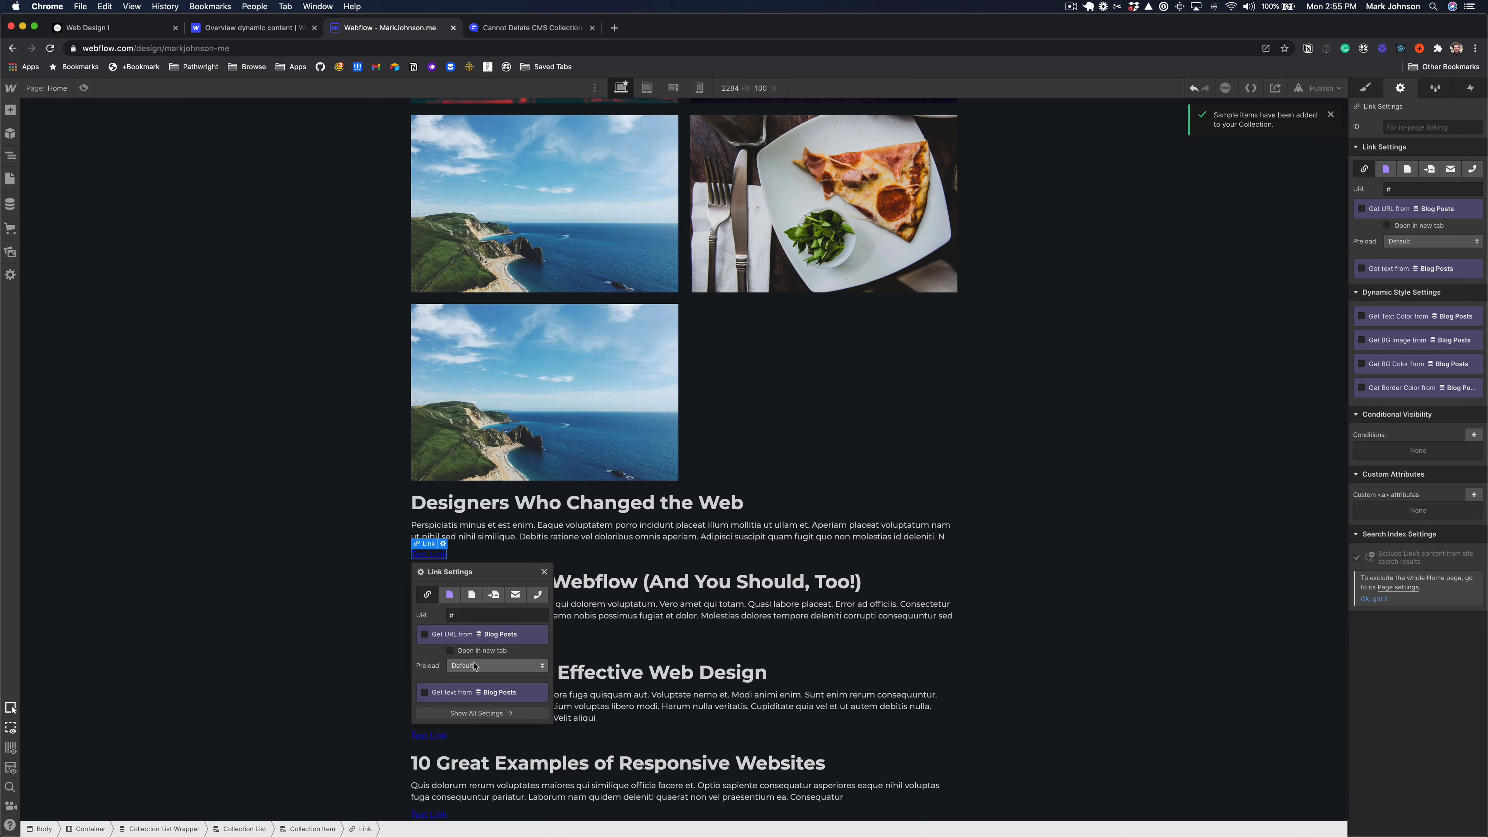
# Leave the text link's URL unbound from Blog Posts fields and make it a page link to Current Blog Post
pyautogui.click(458, 694)
pyautogui.click(456, 698)
pyautogui.click(457, 698)
pyautogui.click(461, 613)
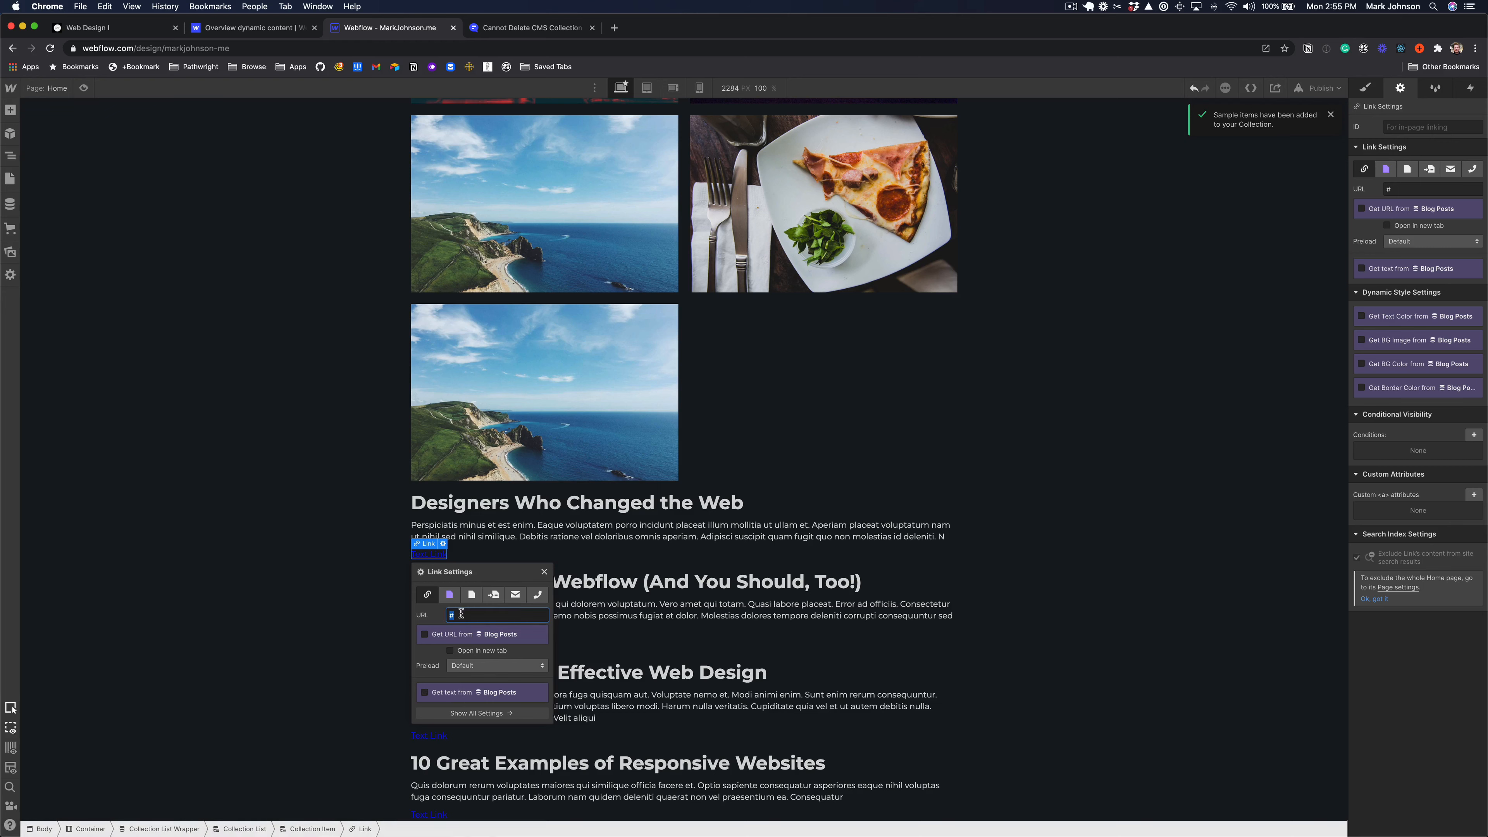
pyautogui.click(461, 648)
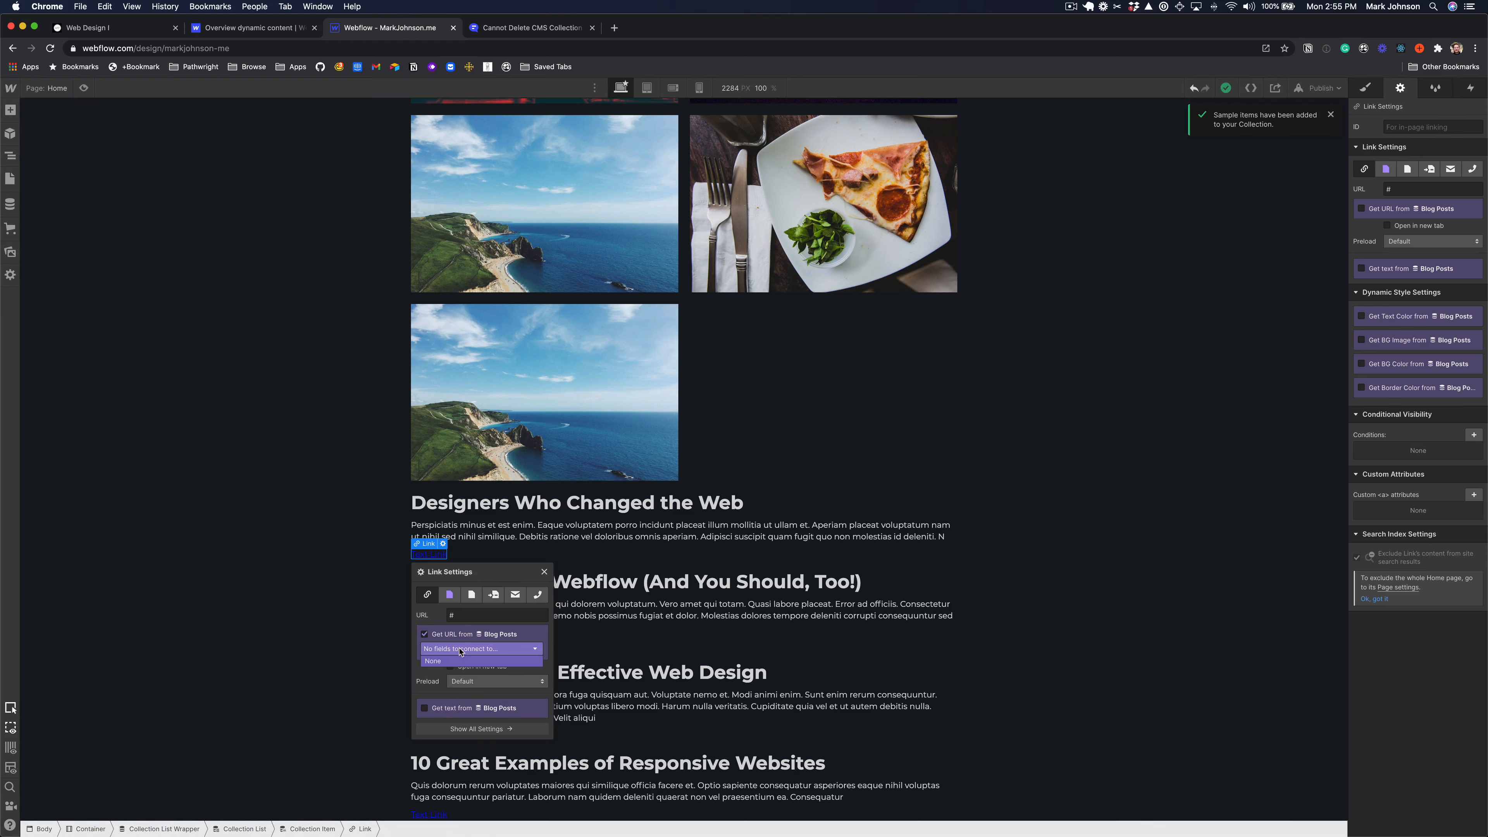
pyautogui.click(460, 649)
pyautogui.click(424, 634)
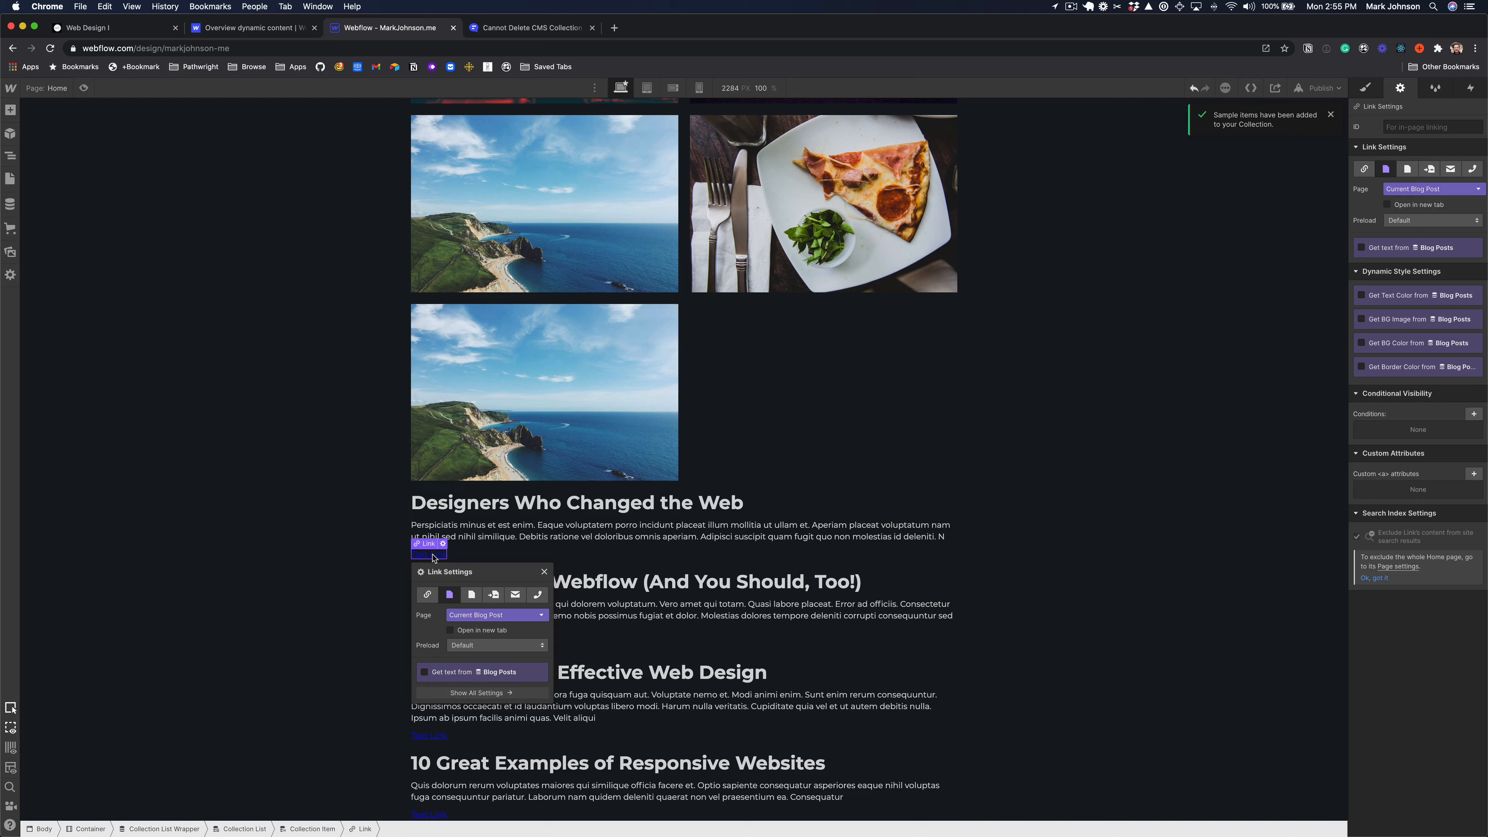